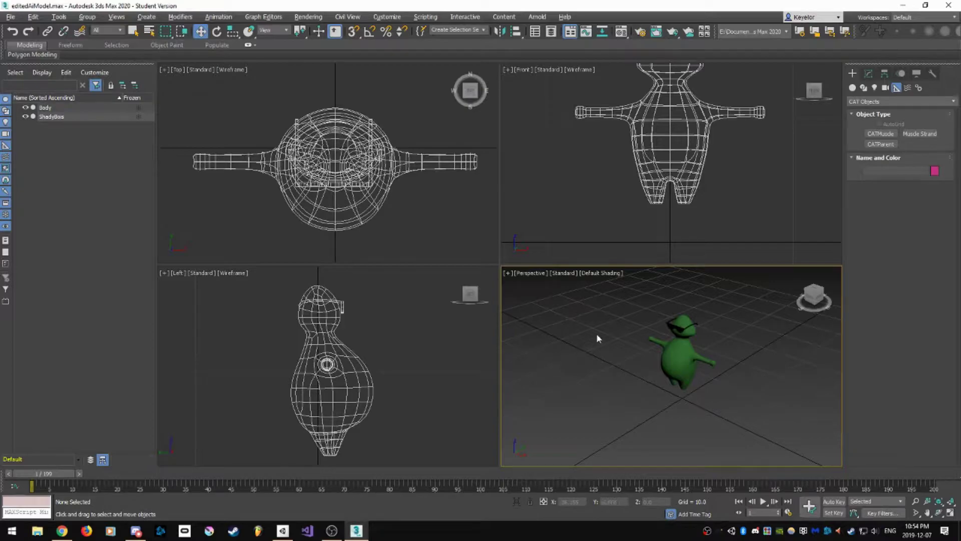
Center the Body mesh's pivot point to the object.
key(alt+w)
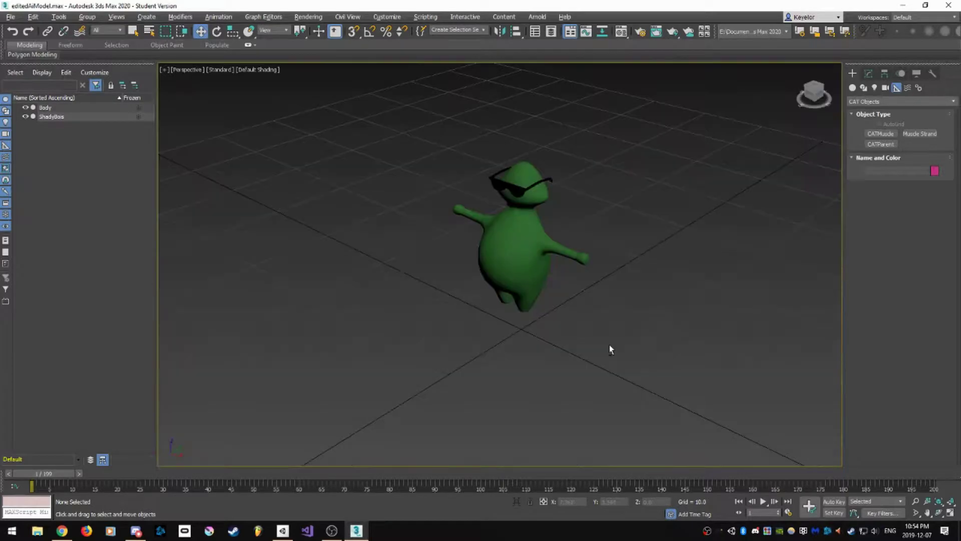
alt+middle_drag(609, 345, 635, 321)
click(521, 265)
scroll(571, 324, up, 4)
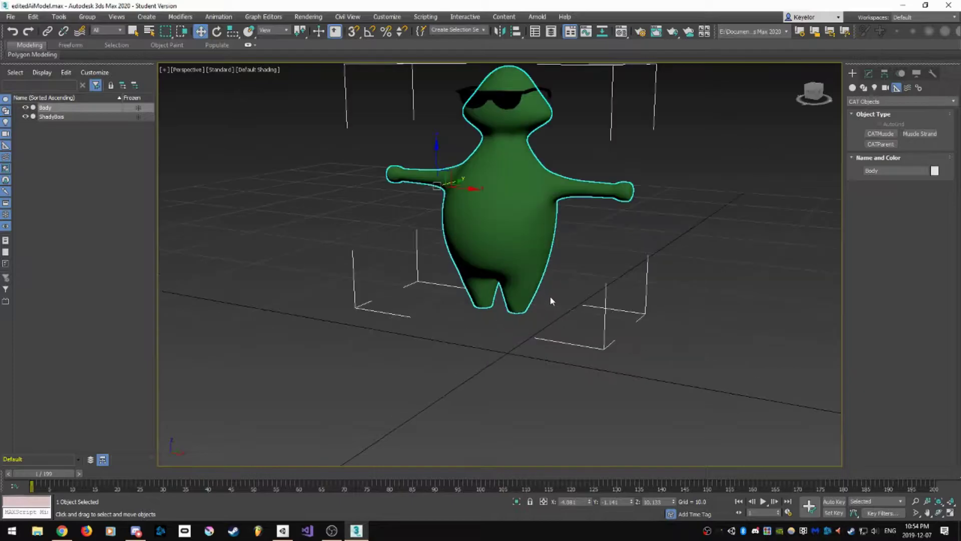
scroll(572, 342, down, 3)
scroll(572, 351, up, 5)
alt+middle_drag(596, 328, 582, 343)
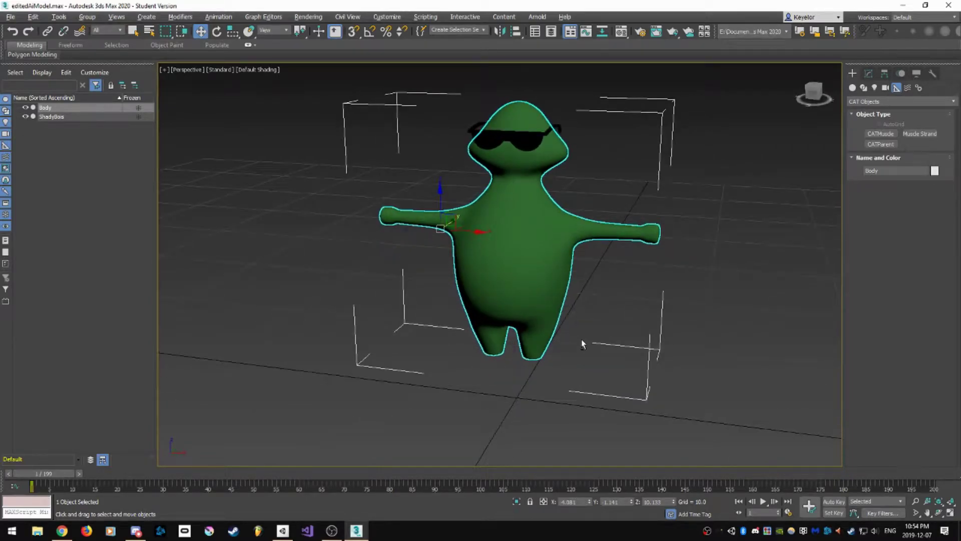
click(852, 88)
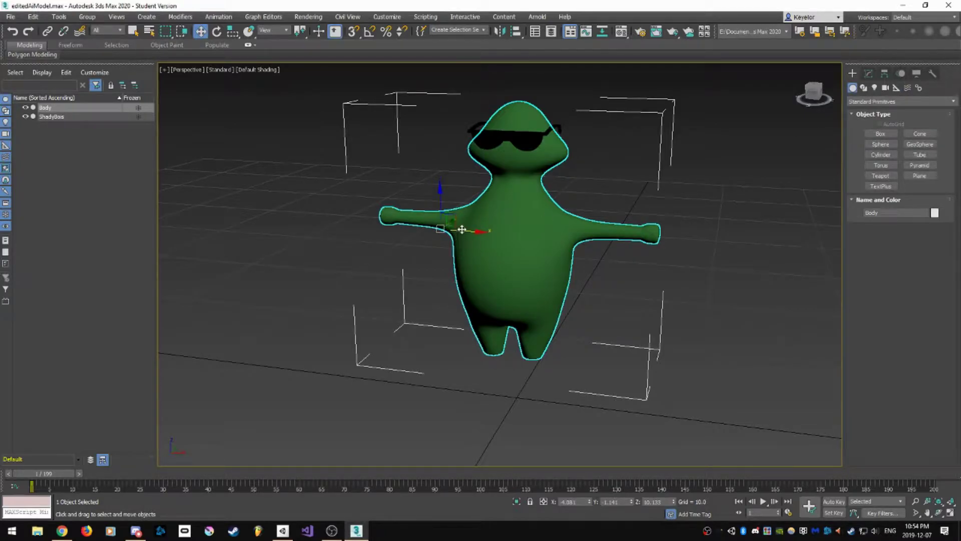
click(884, 77)
click(907, 144)
click(906, 143)
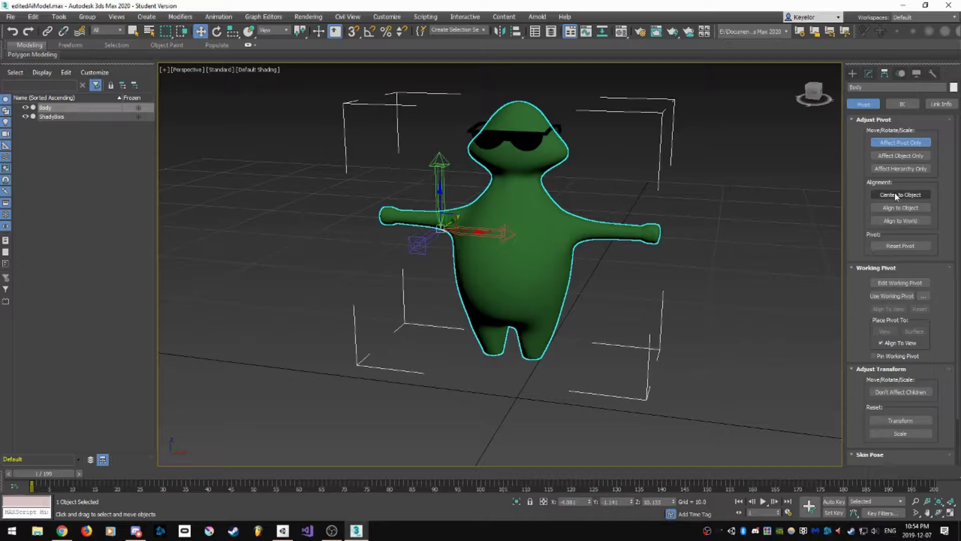
click(895, 194)
click(901, 148)
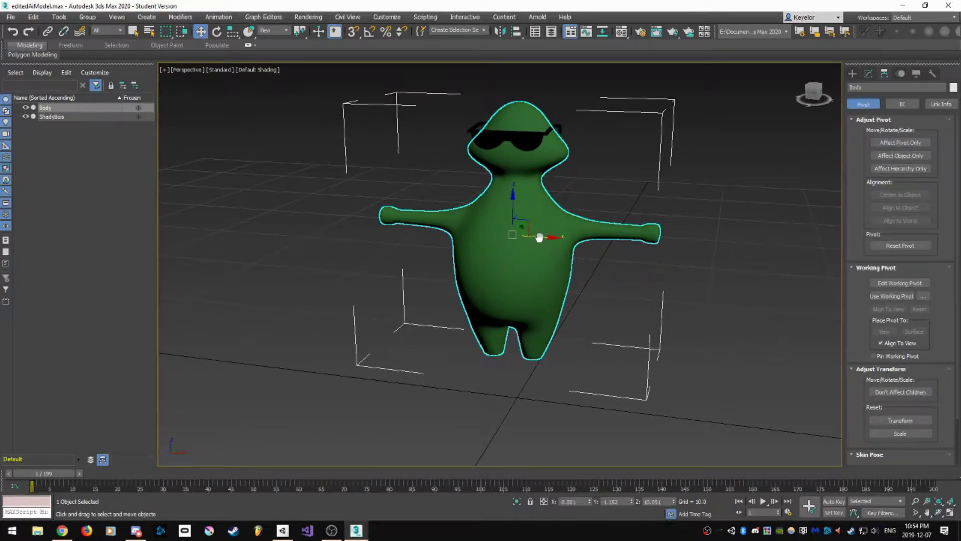
Lower the Body mesh in the Front view until its feet rest on the ground line.
key(alt+w)
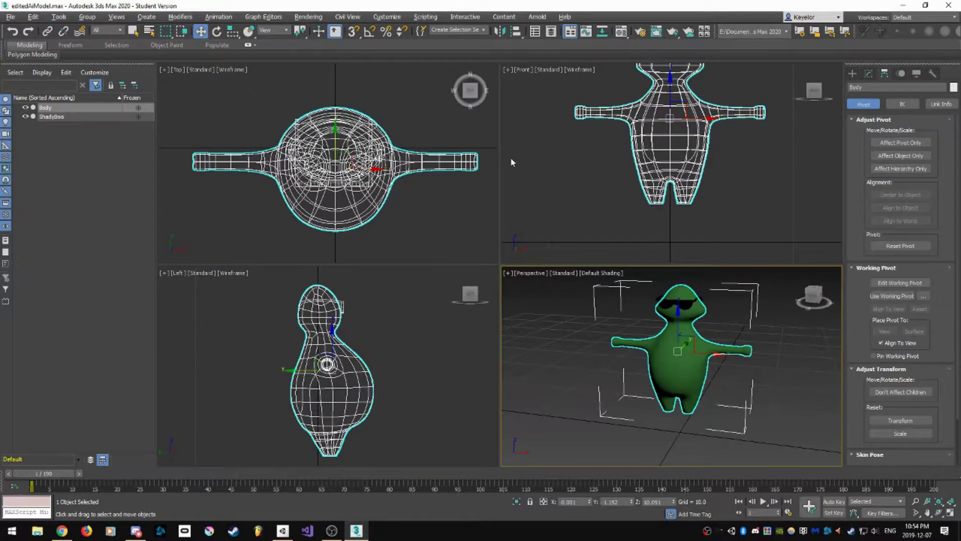
middle_drag(618, 203, 598, 214)
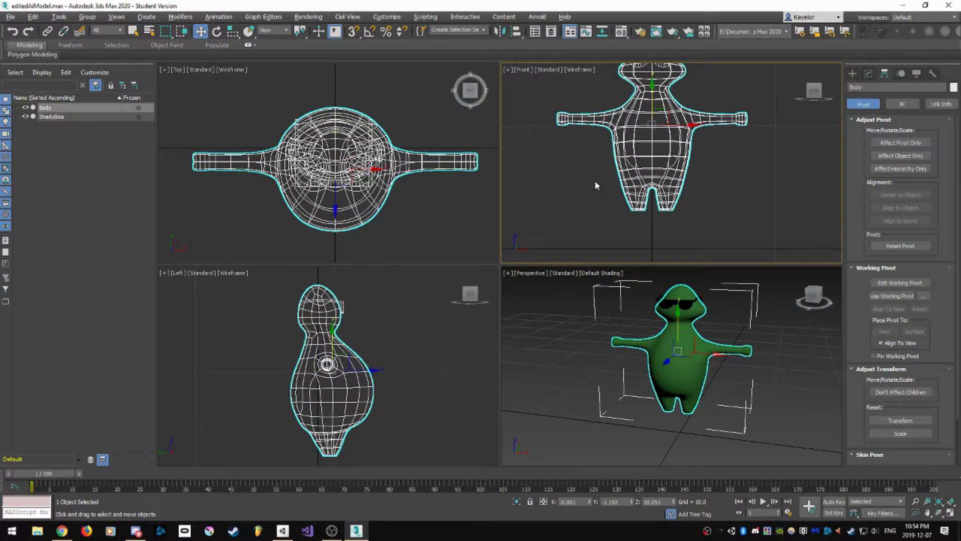
key(alt+w)
scroll(525, 263, up, 3)
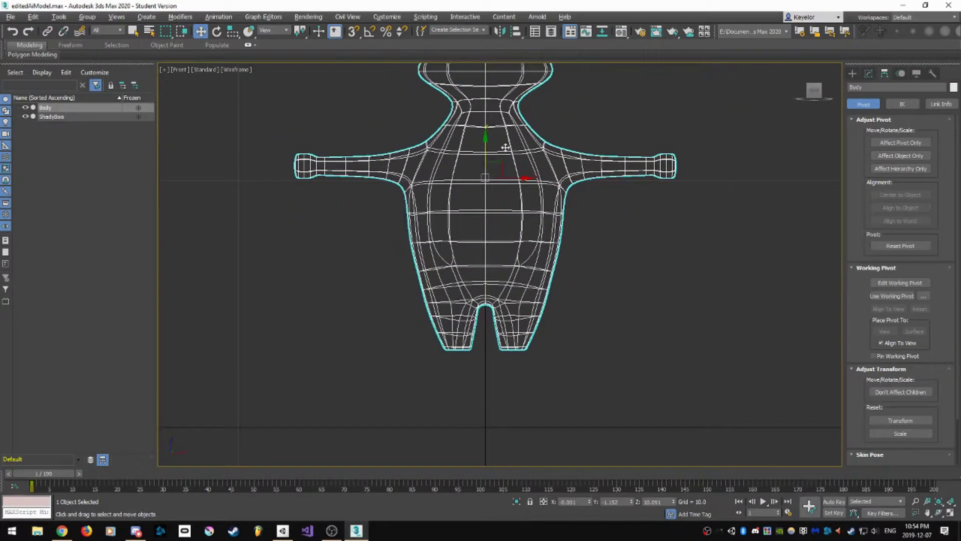
drag(485, 138, 507, 216)
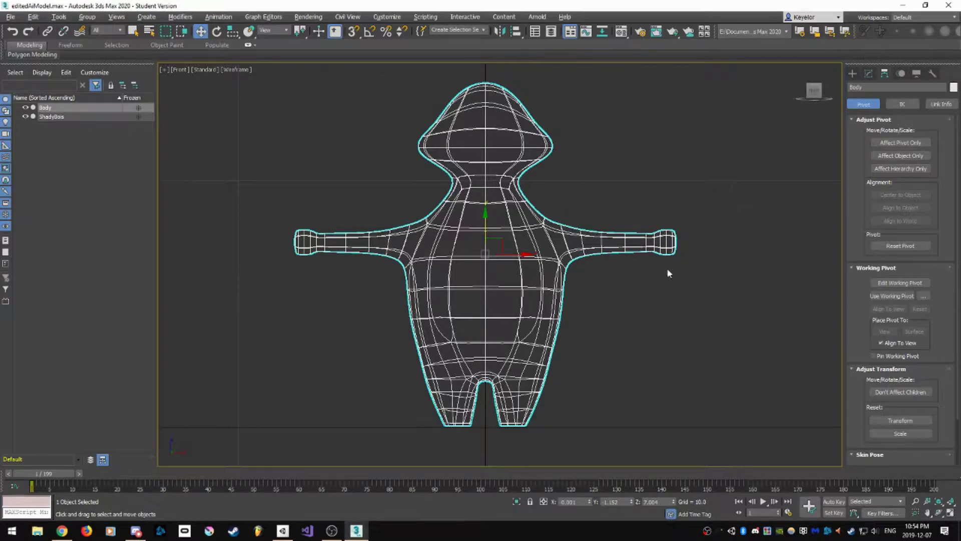
Set the Body mesh's absolute X, Y and Z position to 0.
click(575, 502)
text(0.0)
key(Tab)
text(0.0)
key(Tab)
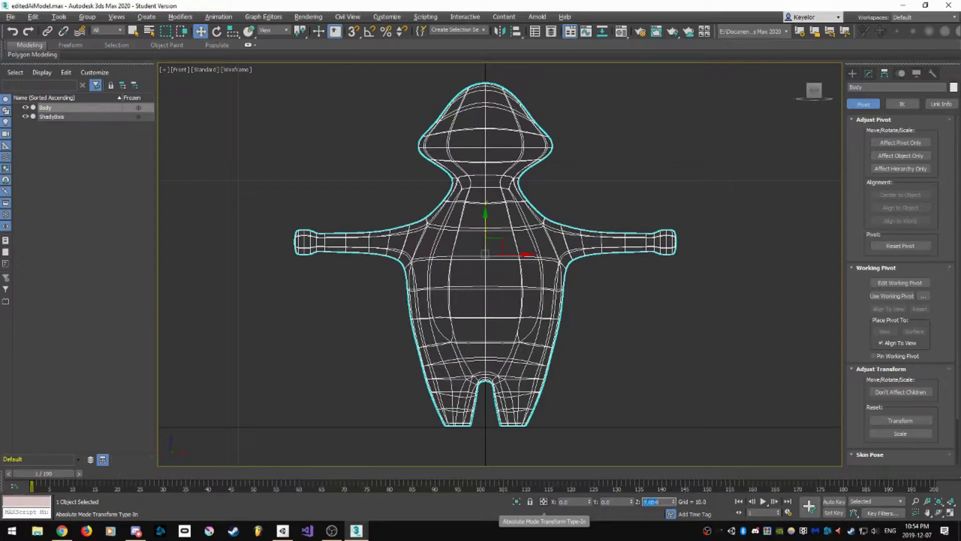
text(0)
key(Return)
Raise the Body mesh vertically to about Z 6.95 so its feet sit on the ground line.
middle_drag(569, 334, 571, 236)
drag(486, 293, 492, 121)
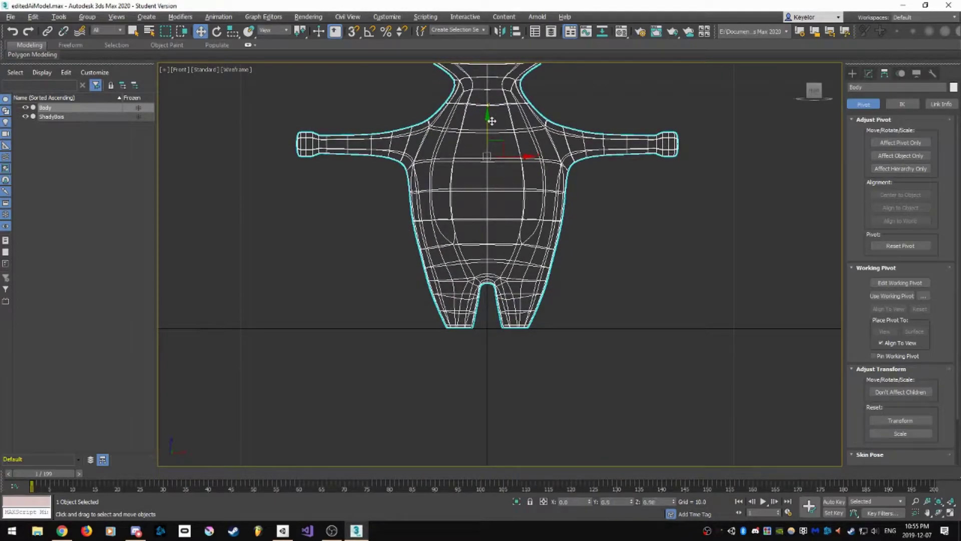
scroll(518, 325, up, 8)
scroll(518, 322, down, 5)
drag(506, 268, 507, 272)
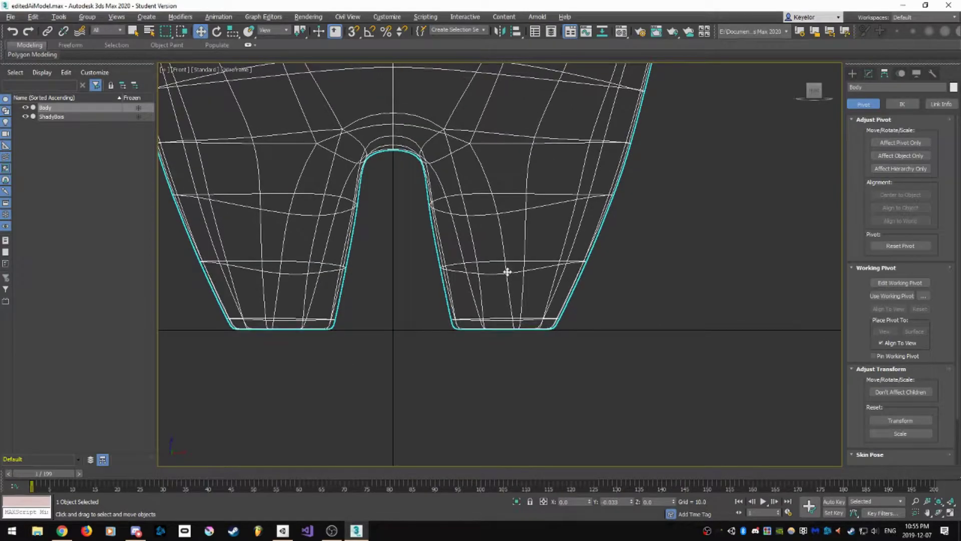
scroll(605, 283, down, 6)
Hide the sunglasses object and reselect the Body mesh in the Perspective view.
key(alt+w)
right_click(634, 357)
key(alt+w)
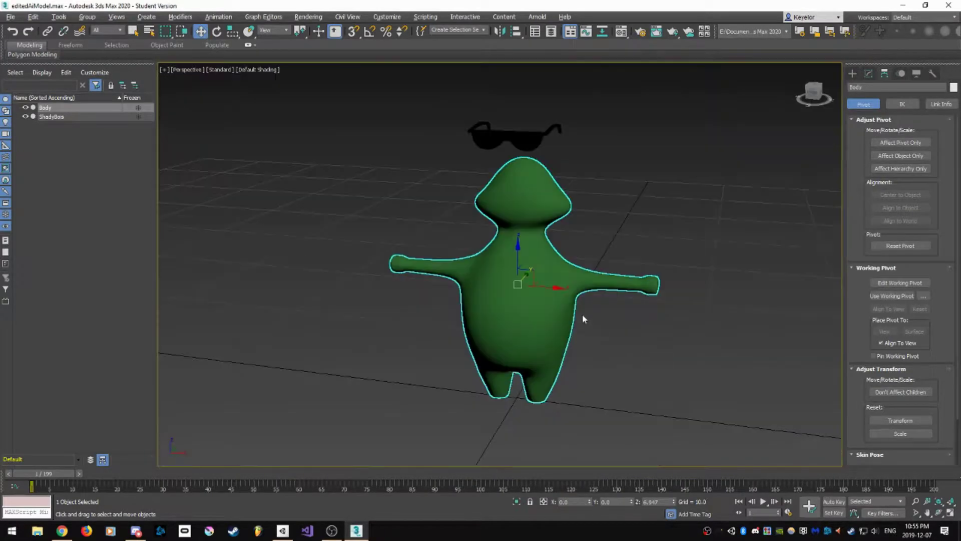
click(532, 130)
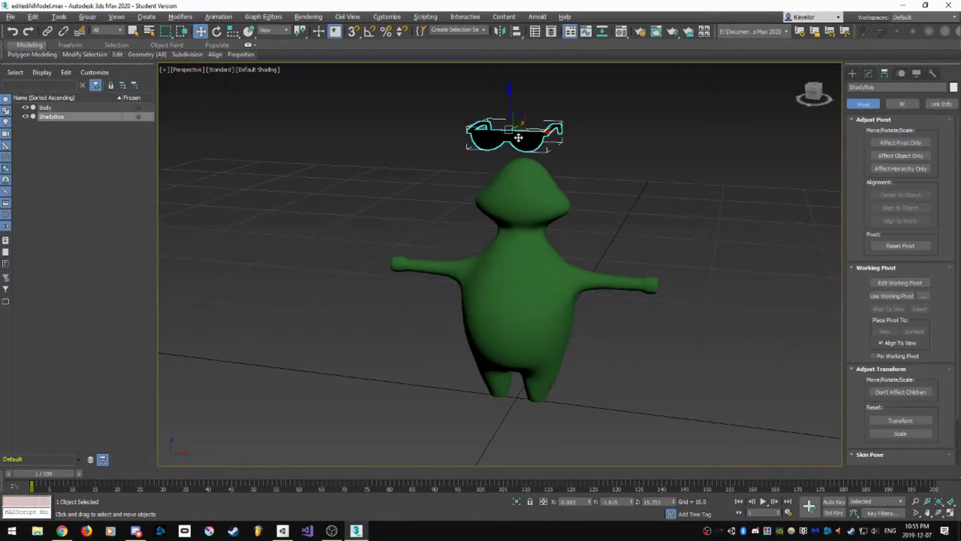
click(25, 116)
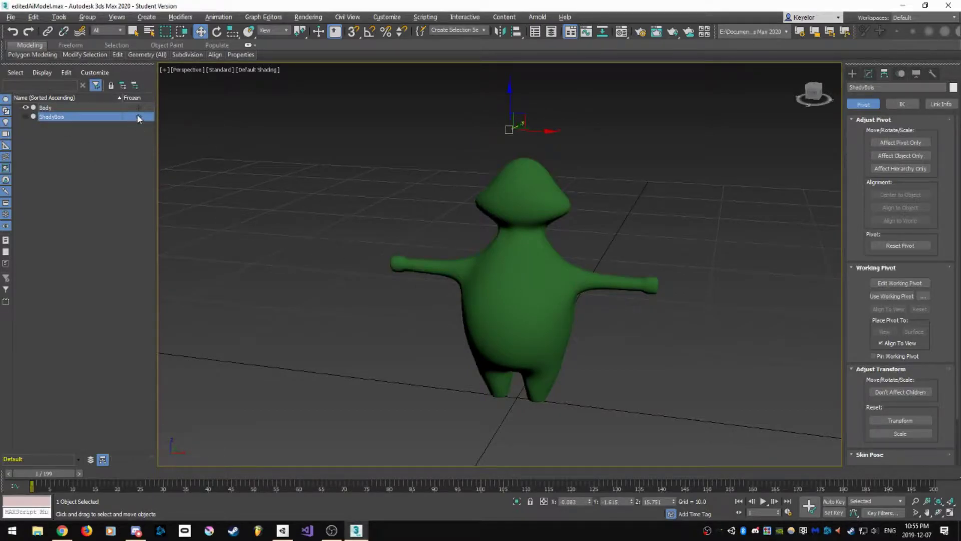
click(85, 107)
alt+middle_drag(554, 287, 521, 272)
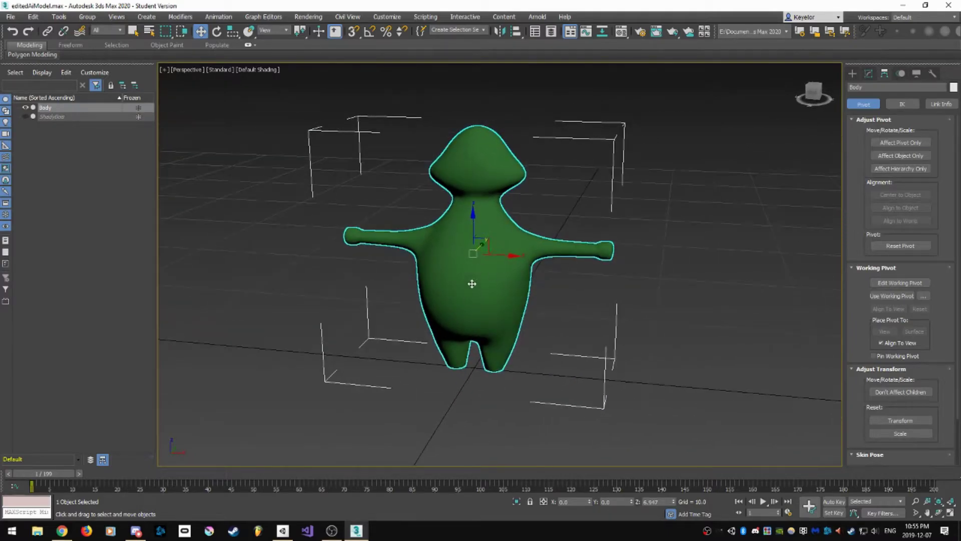
Switch object creation to the CAT Objects category of helpers.
click(852, 74)
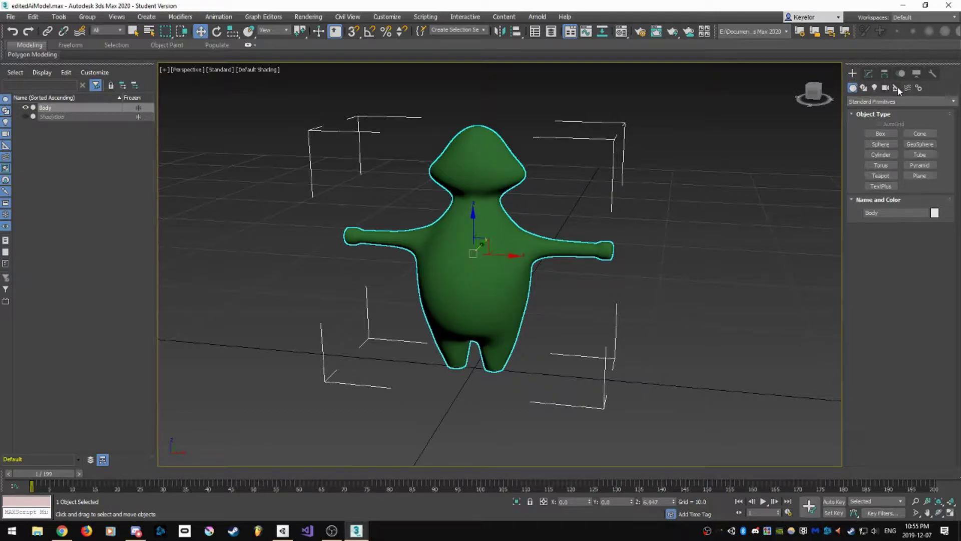
click(896, 88)
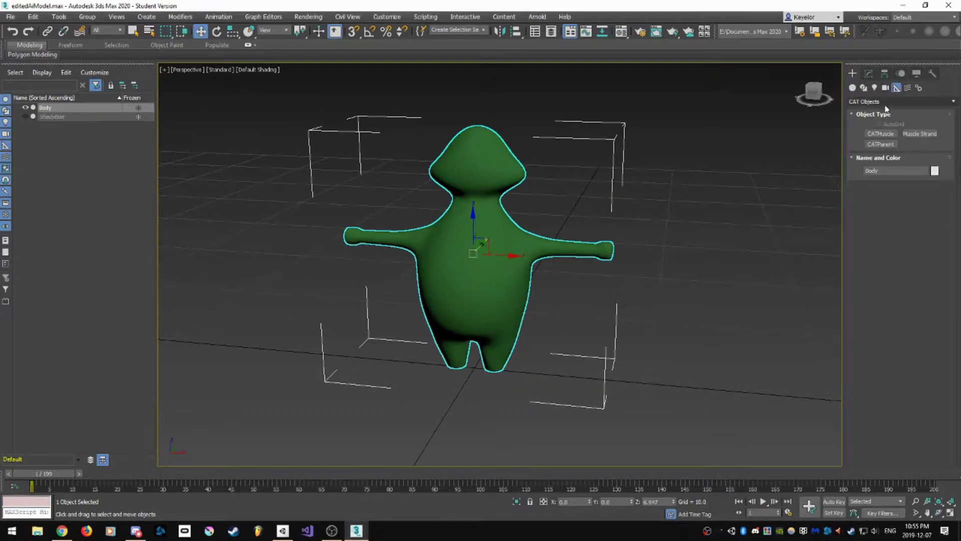
click(884, 103)
click(879, 120)
click(880, 101)
click(877, 120)
click(873, 102)
click(870, 112)
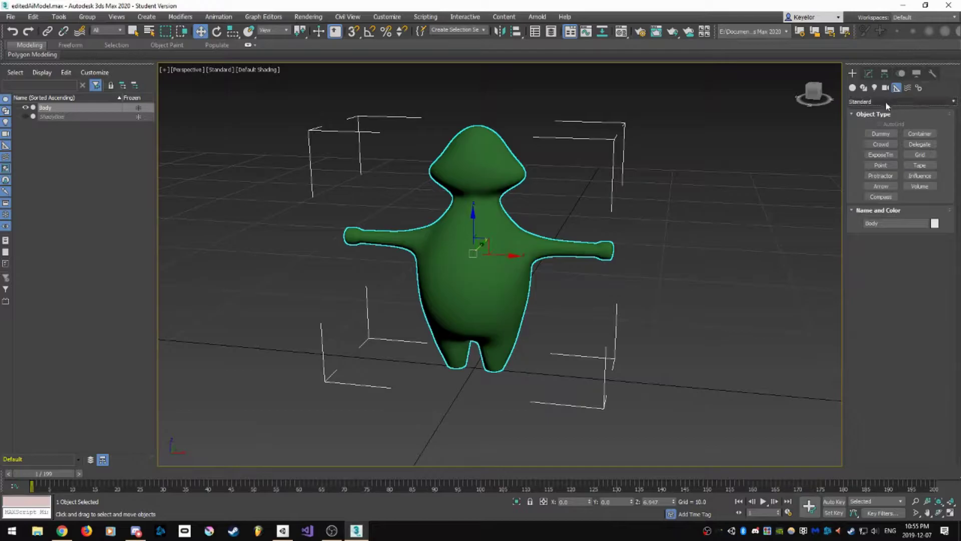
click(875, 101)
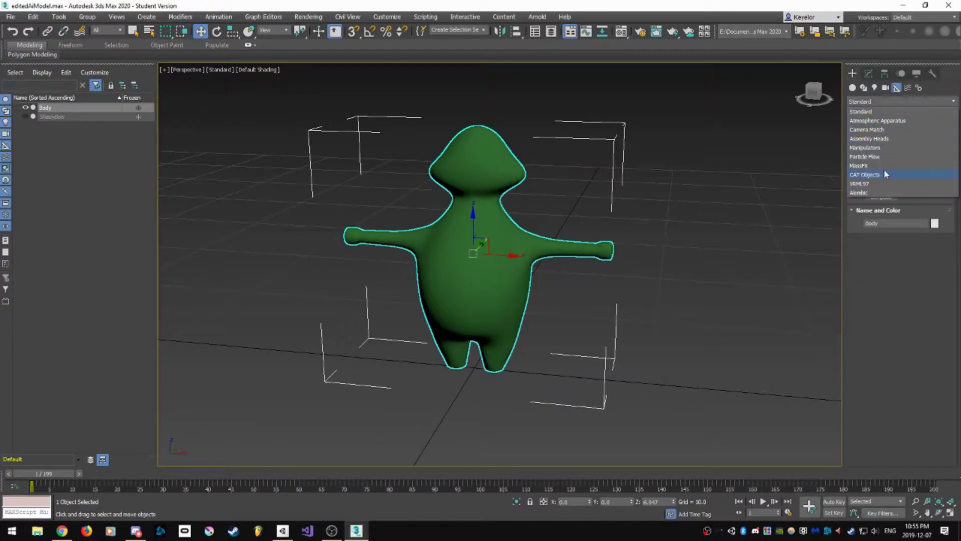
click(864, 175)
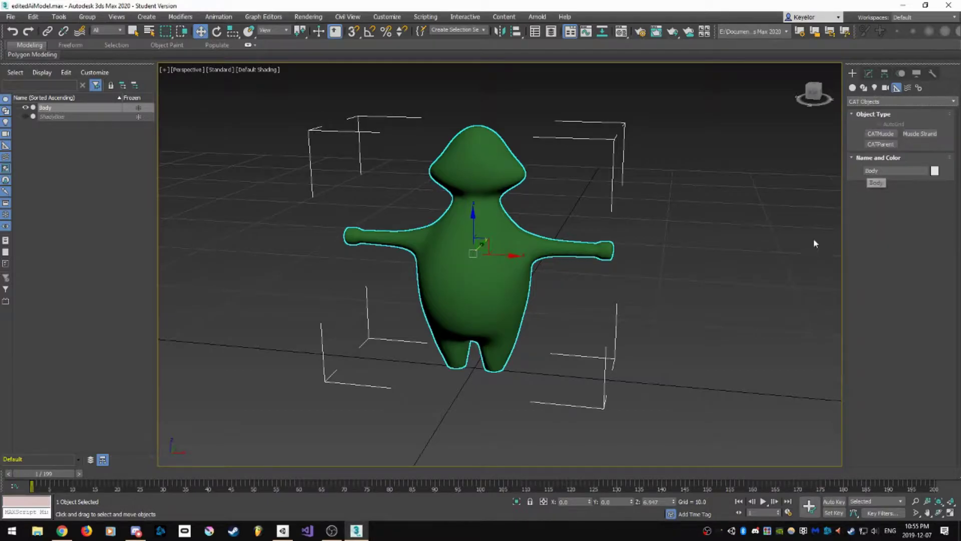
Create a CATParent on the ground beneath the character's feet, with a CATUnits ratio of about 0.19, and check its facing direction.
alt+middle_drag(827, 234, 651, 260)
scroll(568, 290, down, 3)
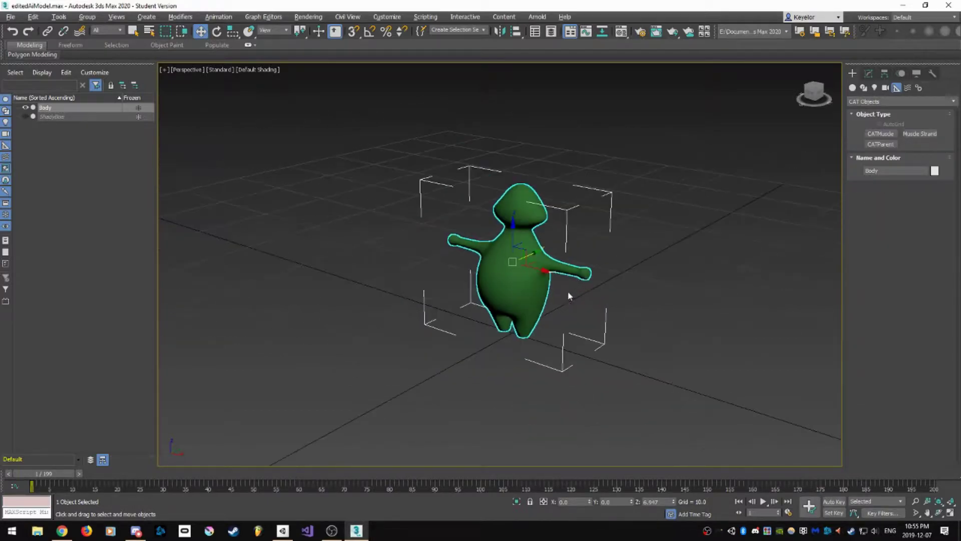
click(879, 144)
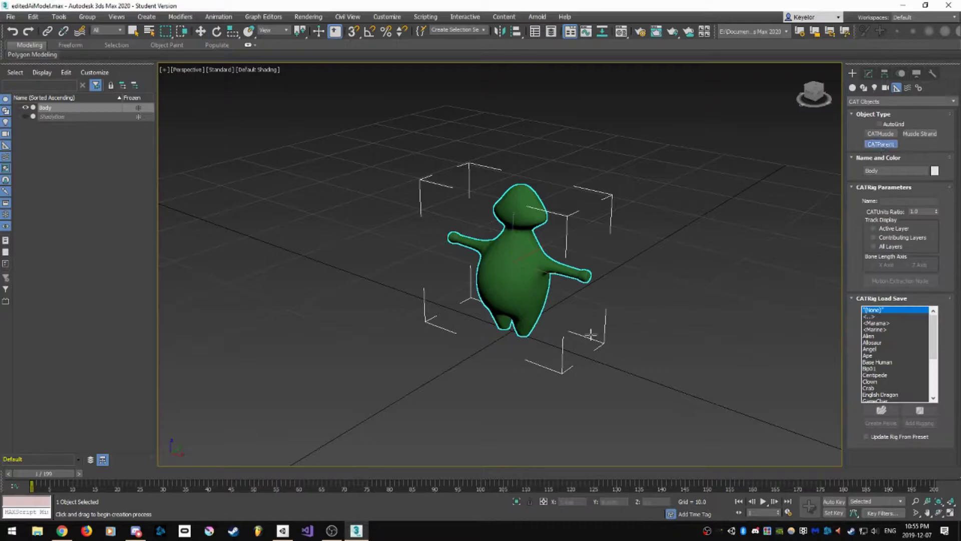
drag(511, 334, 64, 368)
alt+middle_drag(522, 351, 513, 330)
key(w)
click(501, 266)
alt+middle_drag(394, 289, 430, 240)
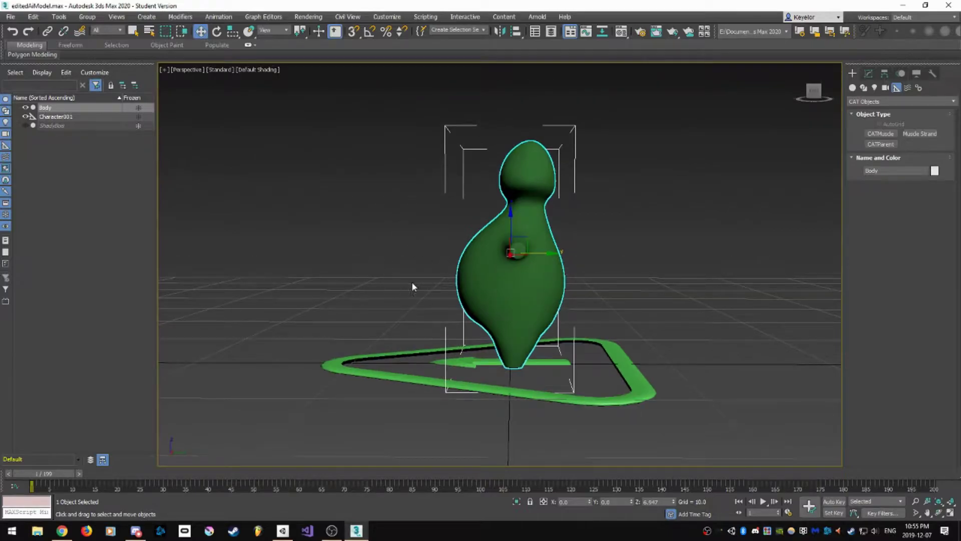
alt+middle_drag(399, 271, 497, 301)
alt+middle_drag(510, 353, 544, 280)
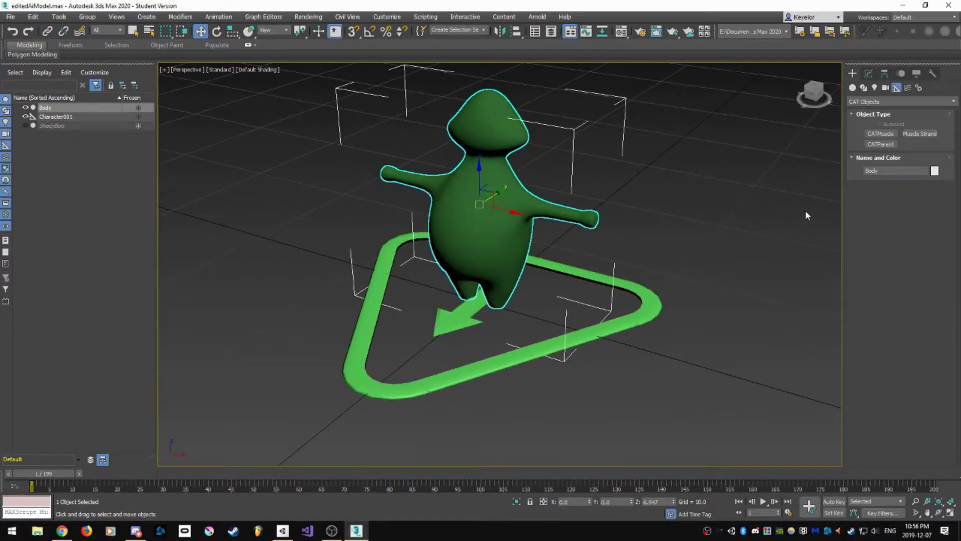
Open the CATParent's rig parameters and rename it RigParent.
click(455, 328)
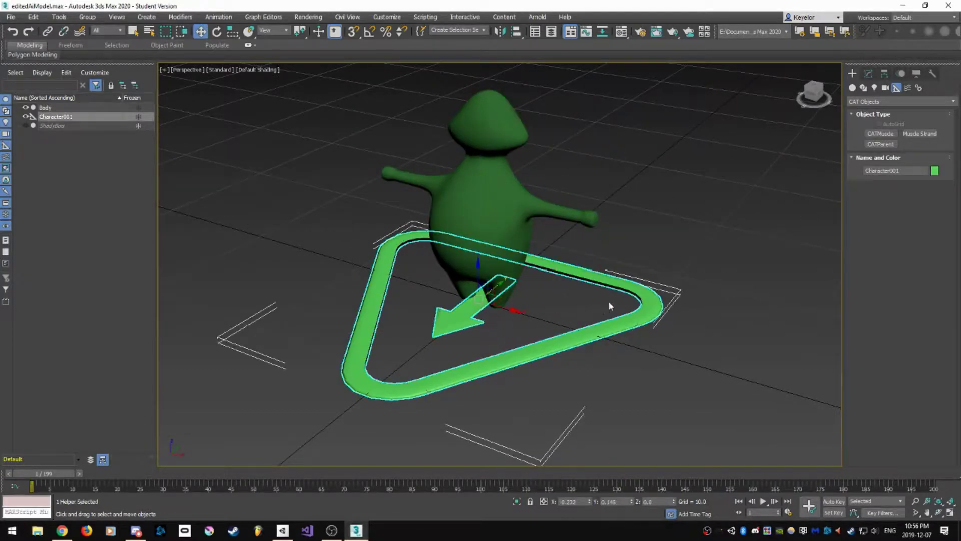
click(868, 73)
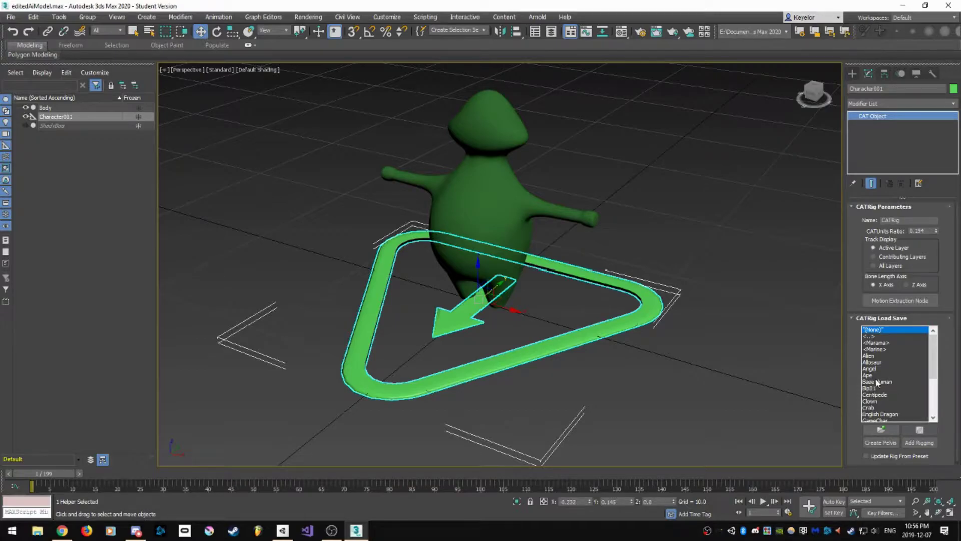
click(889, 318)
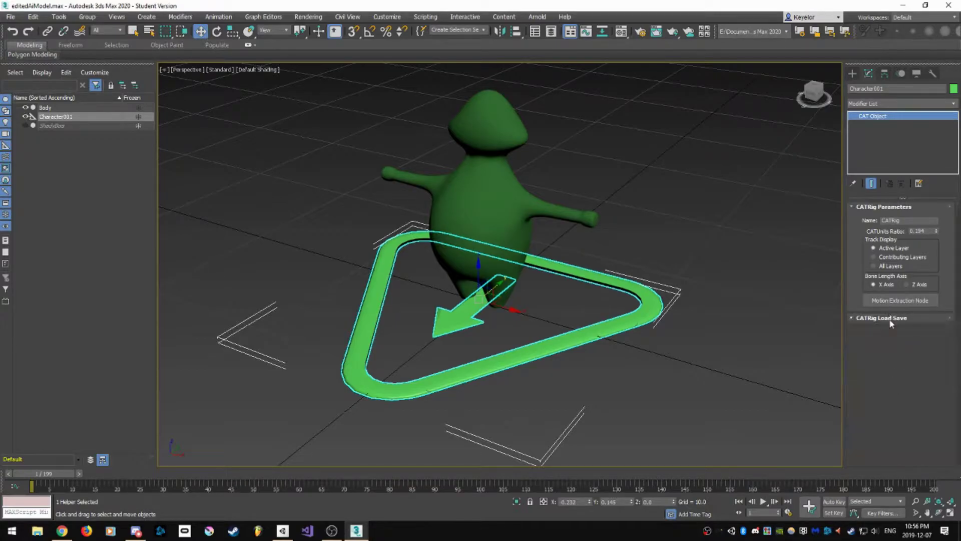
click(889, 318)
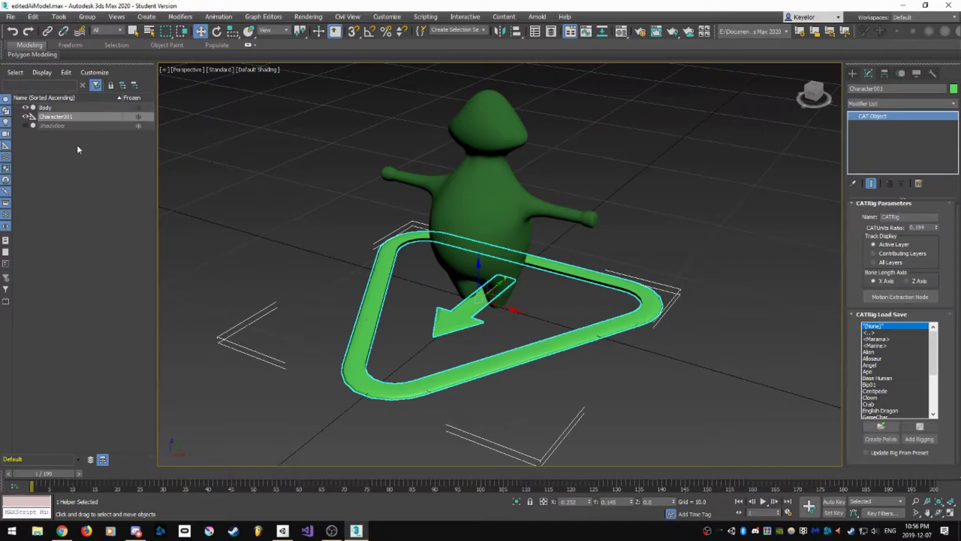
click(67, 117)
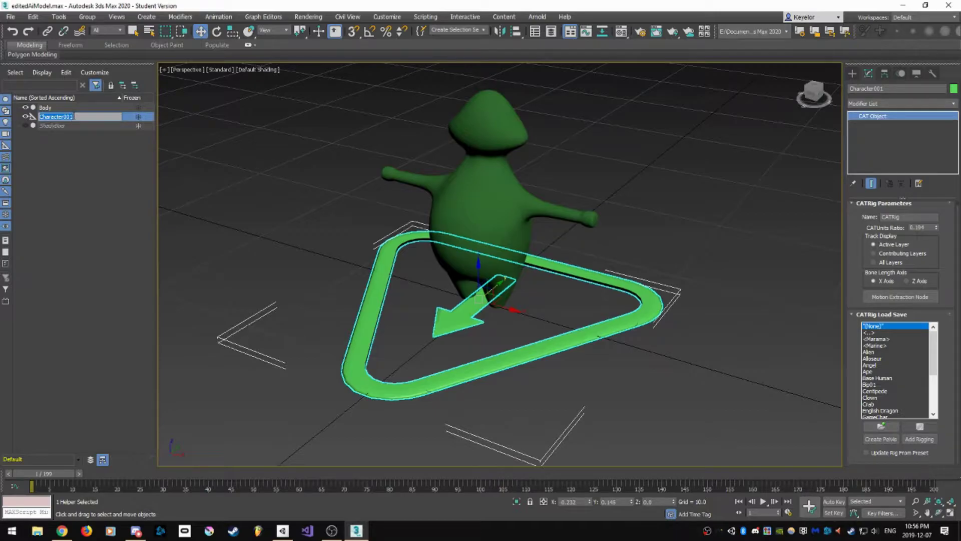
text(Rig)
key(Return)
Create a pelvis for RigParent and select the new hub for editing.
click(87, 106)
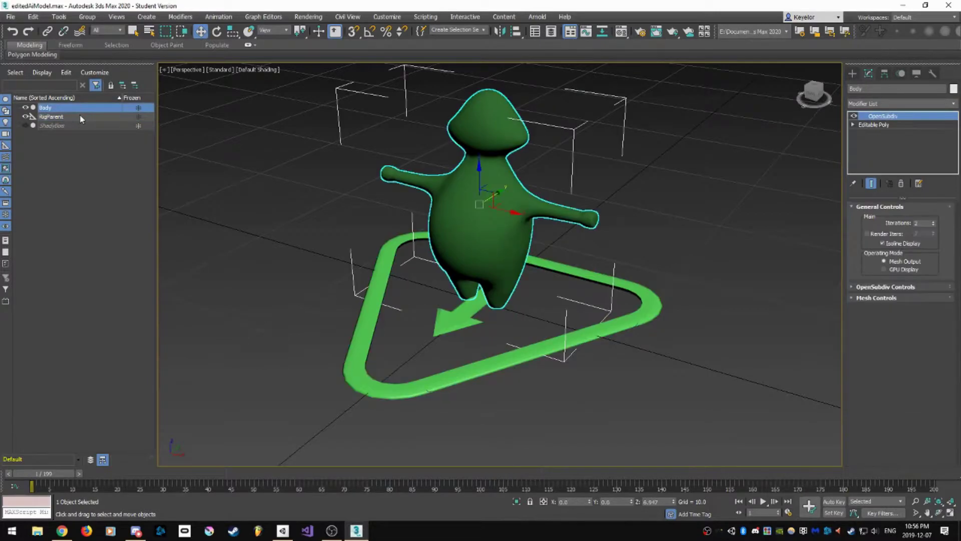
click(80, 115)
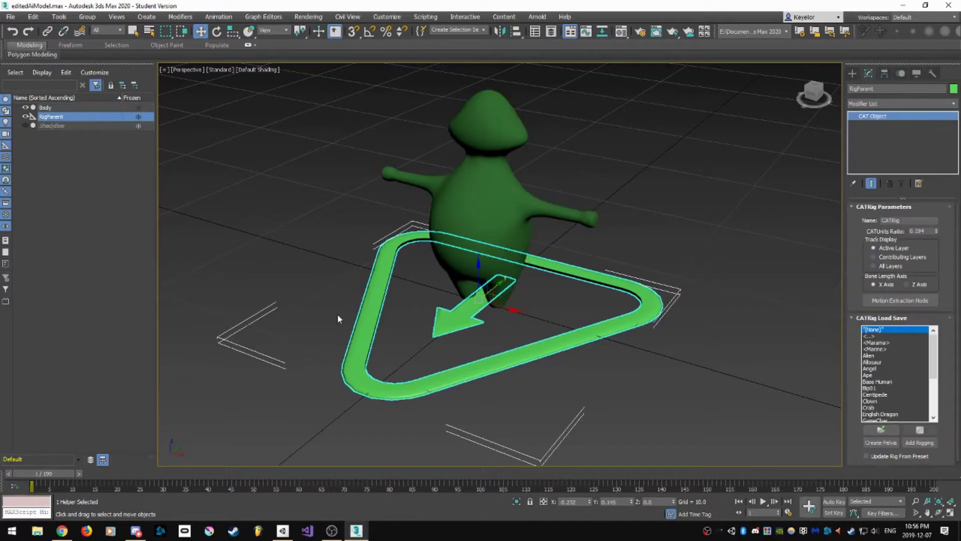
click(880, 443)
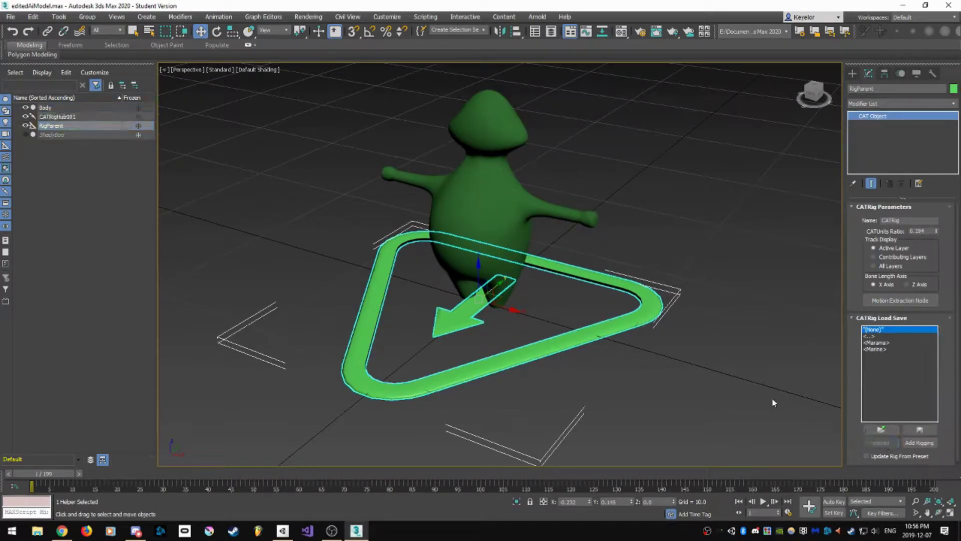
click(56, 117)
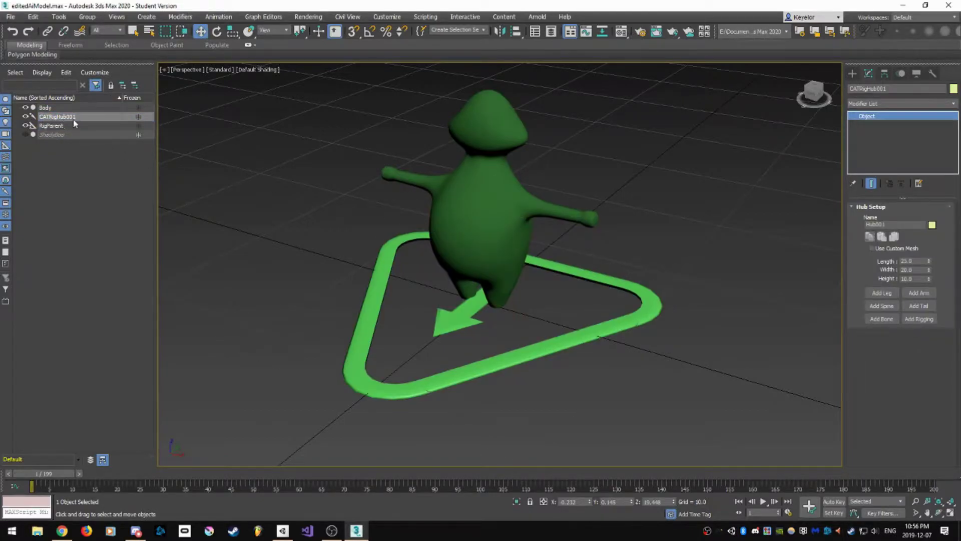
Freeze the Body mesh and turn on its see-through display.
middle_drag(452, 239, 524, 286)
alt+middle_drag(485, 137, 512, 220)
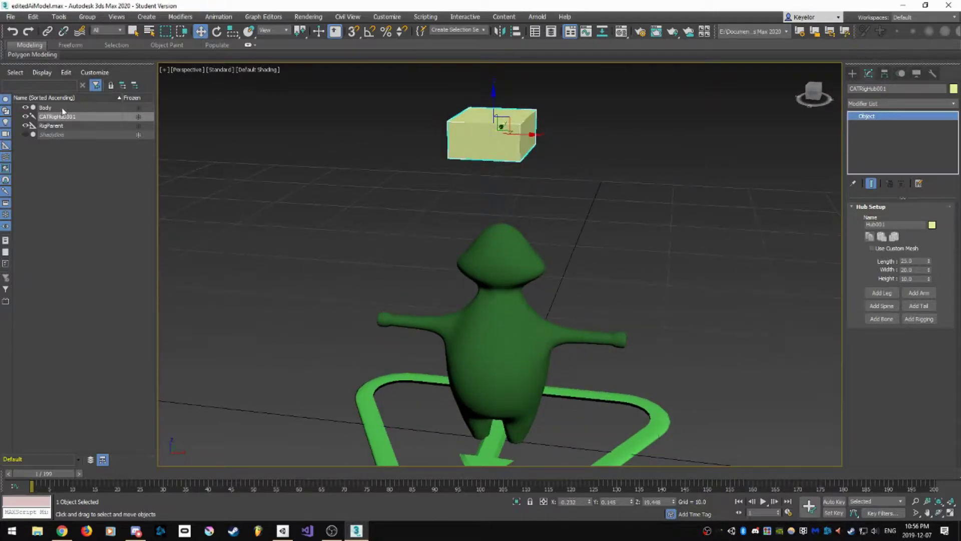
click(95, 109)
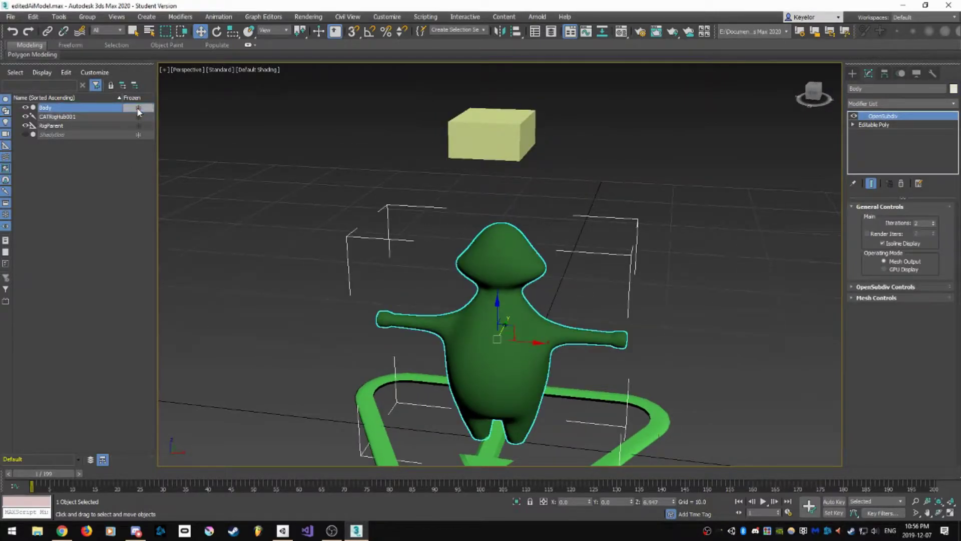
click(138, 108)
right_click(109, 107)
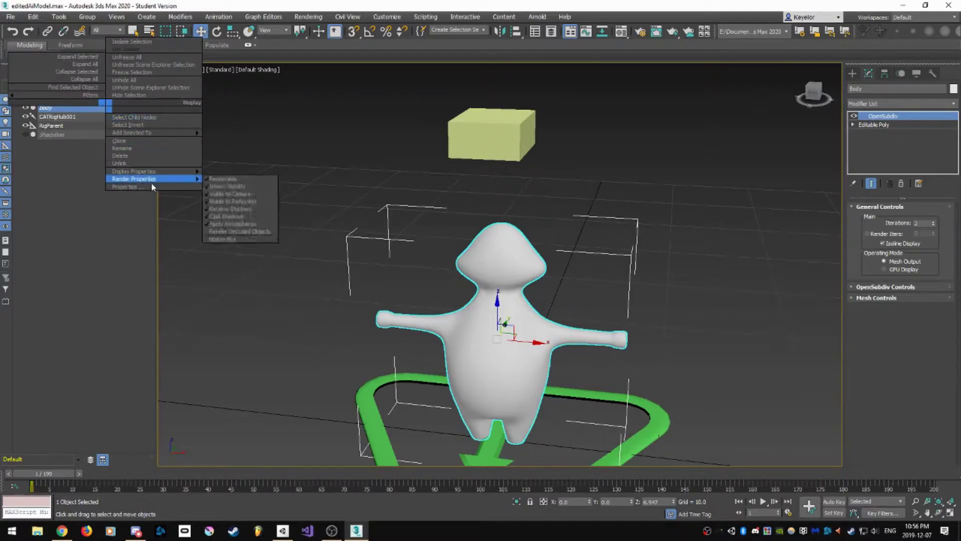
mouse_move(156, 173)
click(224, 171)
Turn on edged faces in the perspective viewport to show the character's wireframe over its shading.
mouse_move(521, 240)
alt+middle_down()
mouse_move(491, 259)
mouse_move(475, 315)
mouse_move(453, 217)
mouse_move(491, 223)
mouse_move(515, 320)
mouse_move(515, 292)
alt+middle_up()
key(F4)
scroll(492, 323, up, 5)
scroll(454, 216, down, 5)
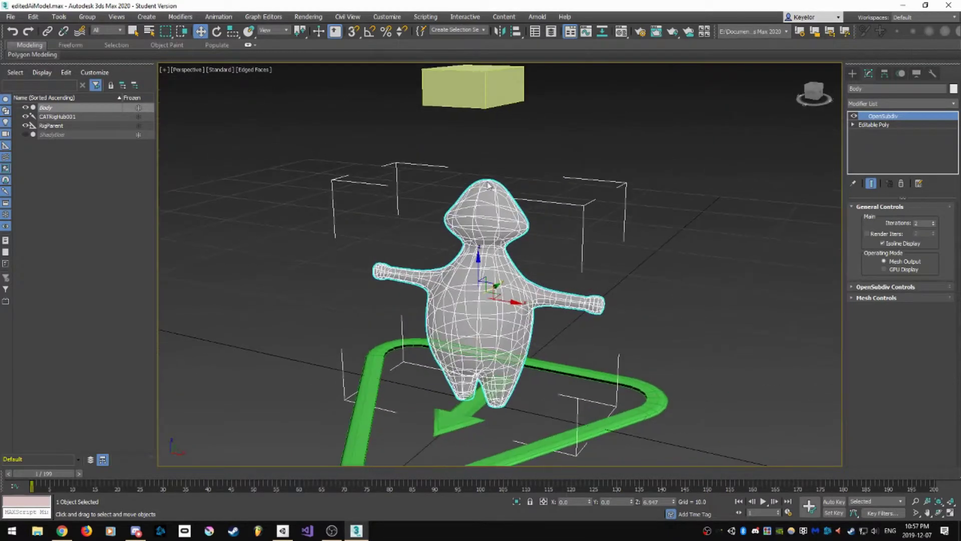
Lower the pelvis hub from above the head into the character's belly, to a height of about 4.8.
click(485, 89)
middle_drag(514, 159, 516, 183)
drag(481, 84, 497, 319)
alt+middle_drag(511, 367, 569, 270)
scroll(531, 363, up, 5)
alt+middle_drag(490, 260, 491, 255)
Set the hub's X, Y and Z position to 0 and raise it to about Z 3.9 inside the lower body.
double_click(575, 501)
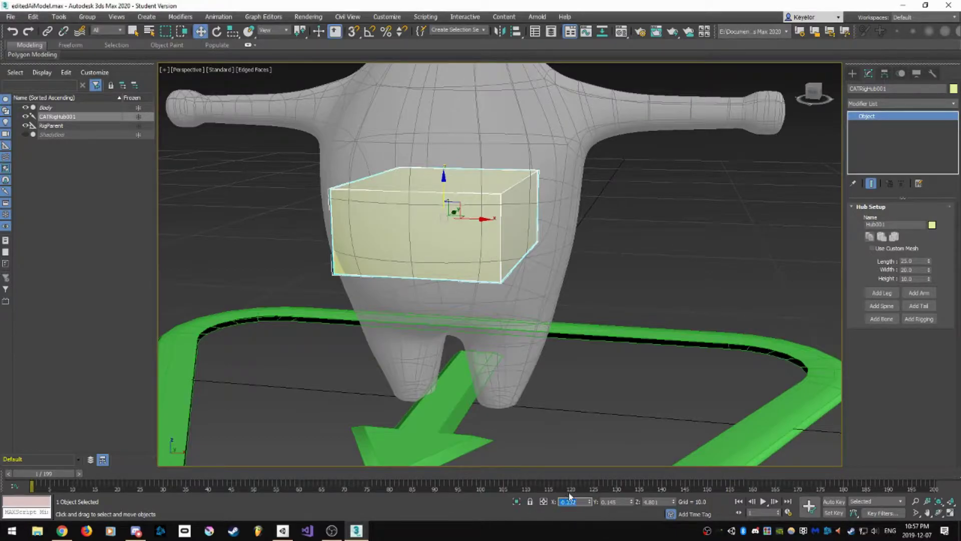
text(0)
key(Tab)
text(0)
key(Tab)
text(0)
key(Return)
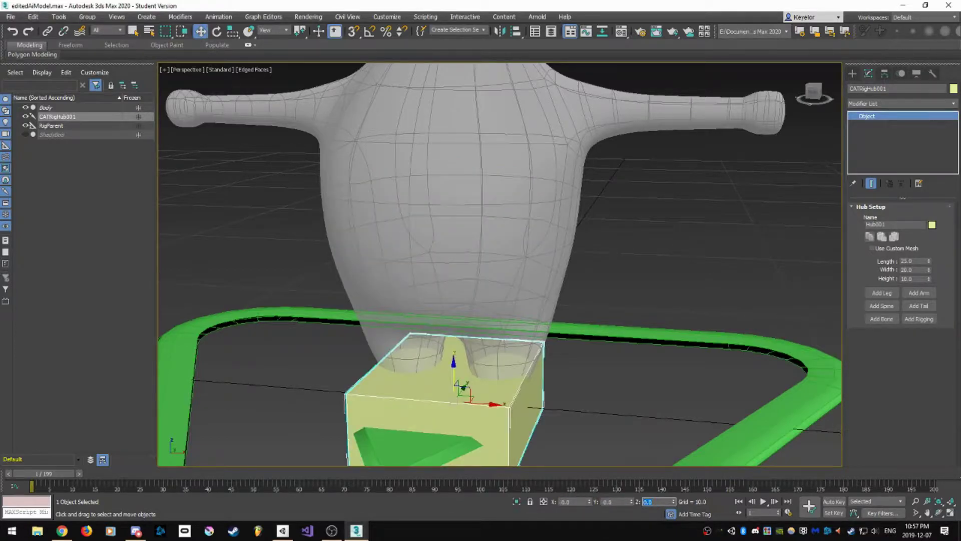
drag(454, 366, 466, 216)
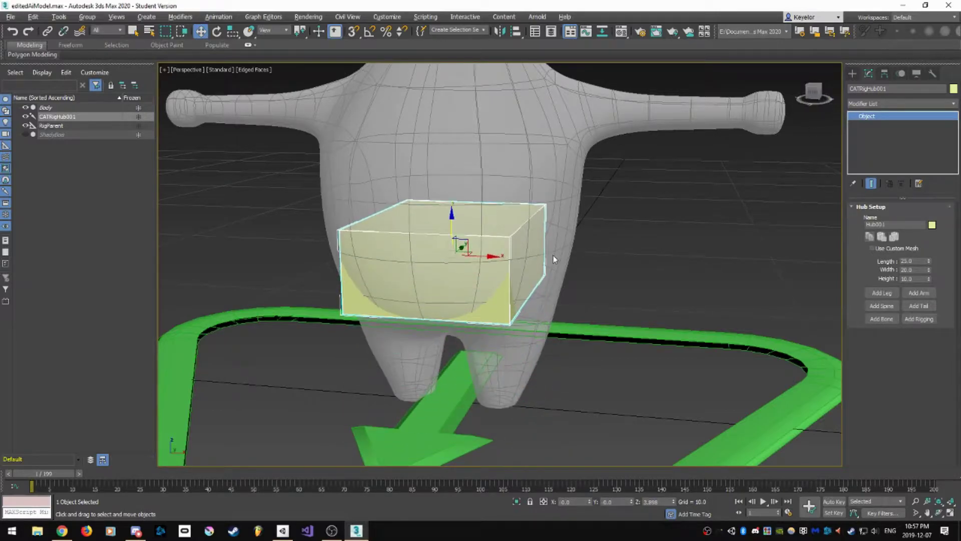
Show all four viewports and frame the pelvis hub in the top, front and left views to check its fit.
key(alt+w)
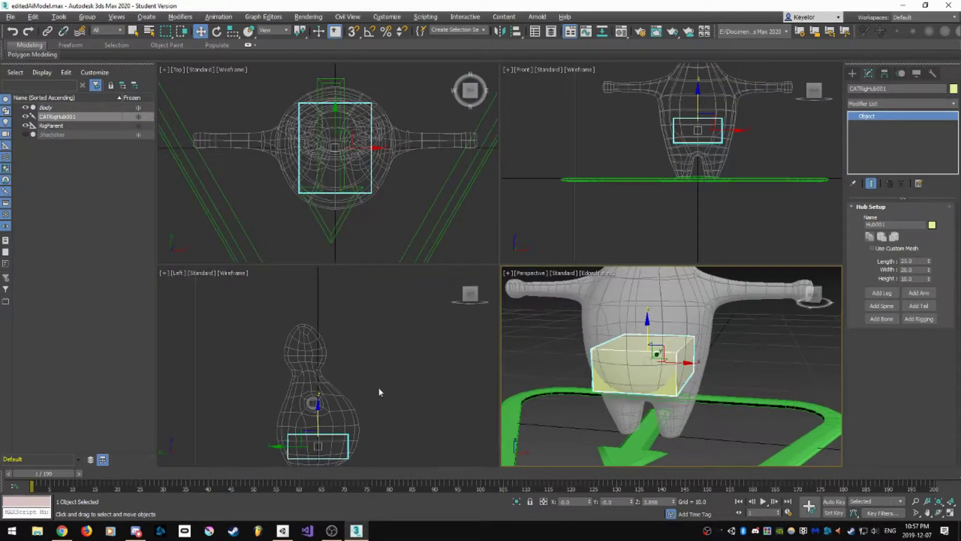
middle_drag(376, 391, 376, 333)
middle_click(378, 200)
key(z)
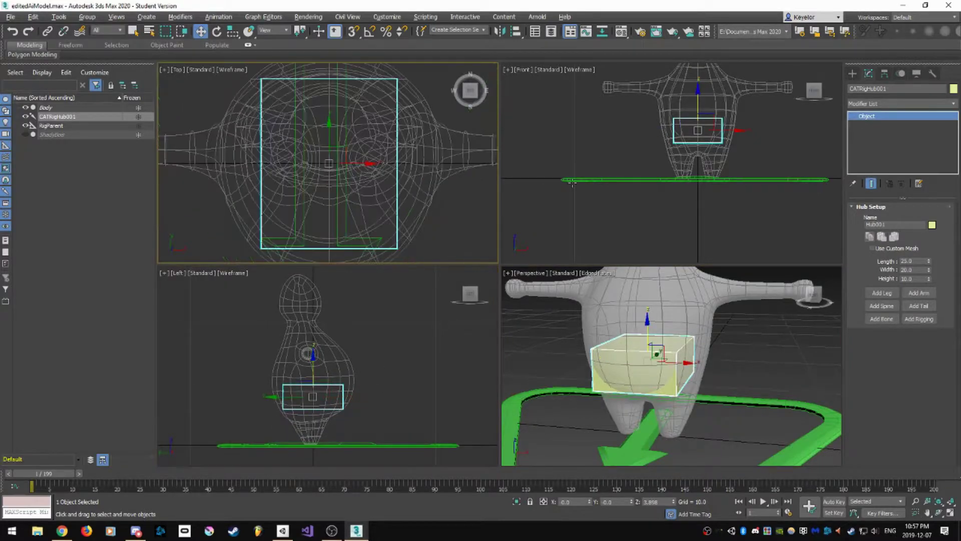
middle_click(542, 189)
key(z)
middle_click(406, 332)
key(z)
scroll(408, 333, down, 4)
scroll(429, 203, down, 4)
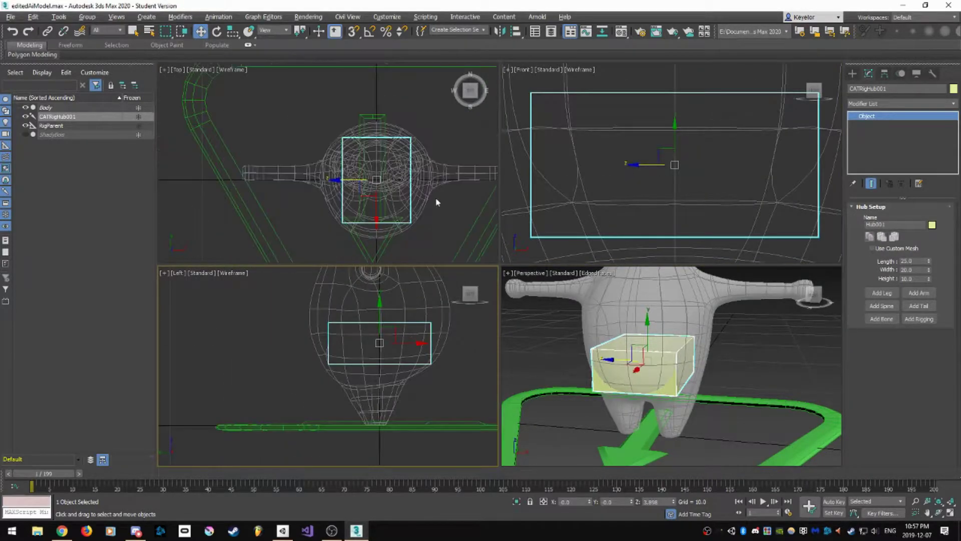
scroll(651, 189, down, 5)
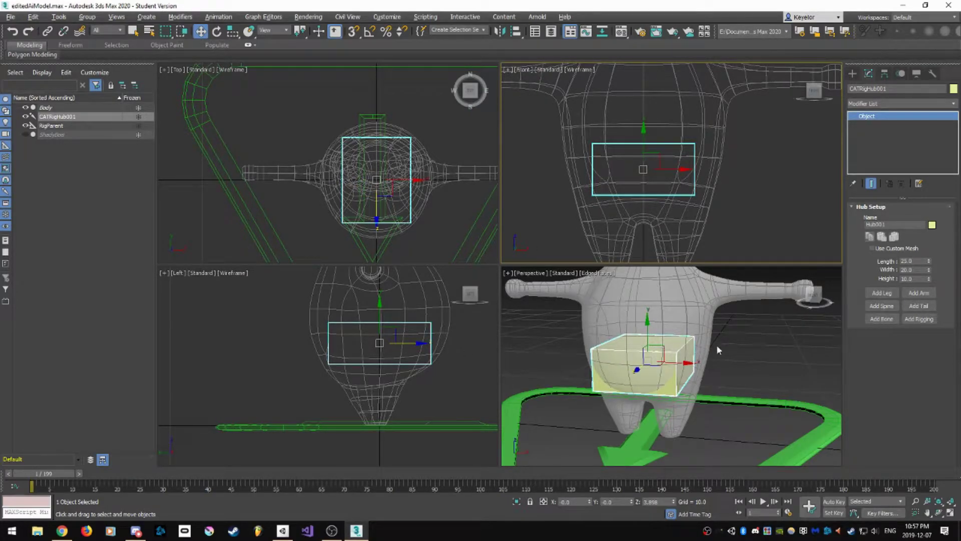
Try to resize the pelvis hub with the Scale tool, and undo the scaling.
key(r)
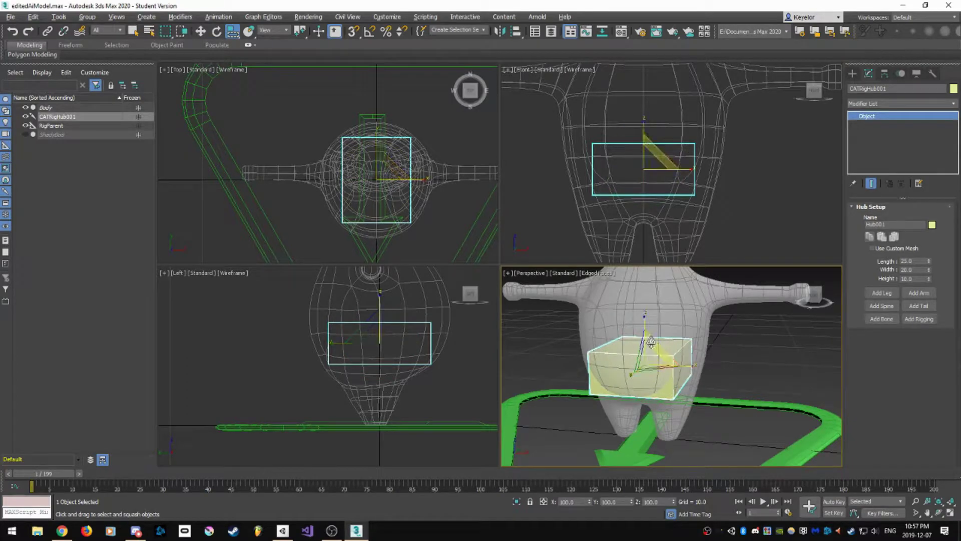
drag(656, 351, 600, 230)
middle_drag(645, 173, 656, 179)
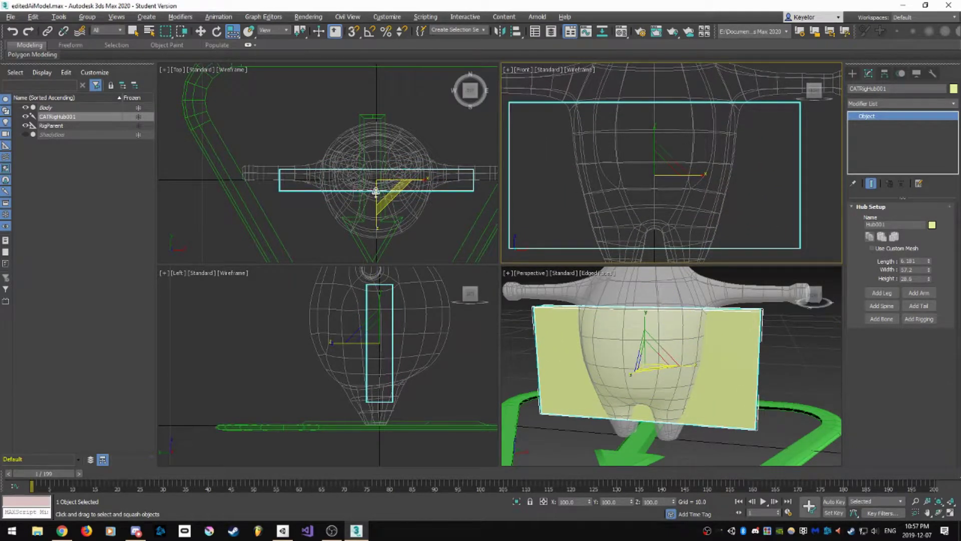
middle_drag(667, 355, 669, 350)
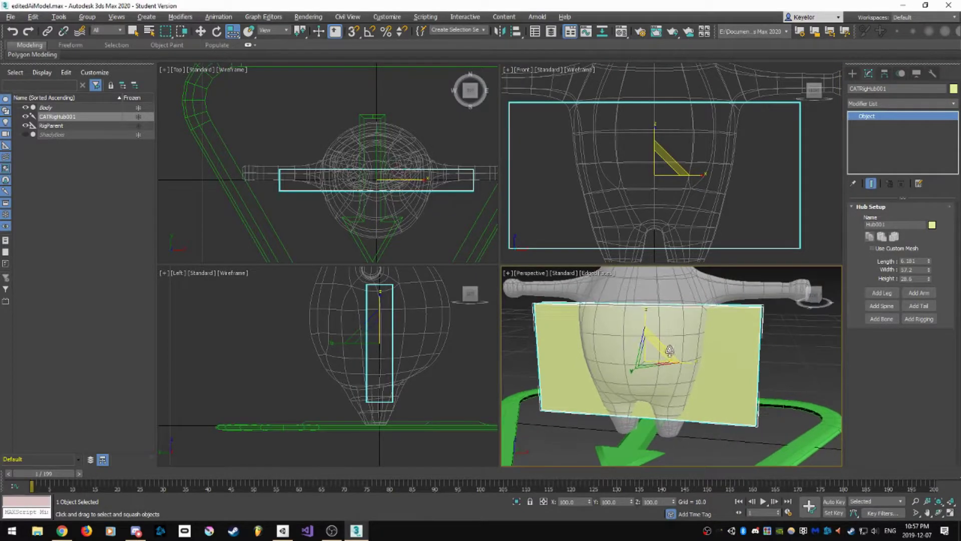
key(ctrl+z)
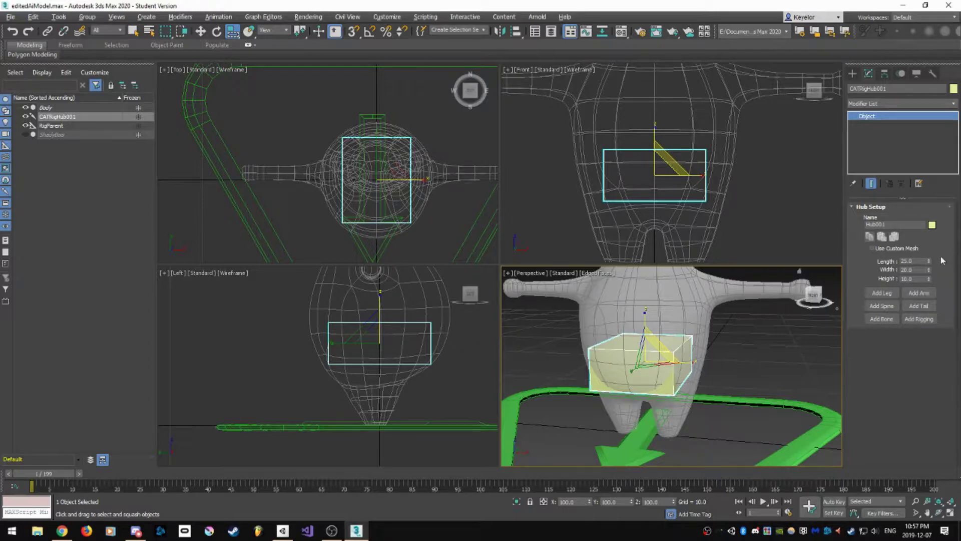
Set the pelvis hub's length to 25.75, width to 27.8 and height to 10.3 in its Hub Setup.
drag(928, 260, 935, 249)
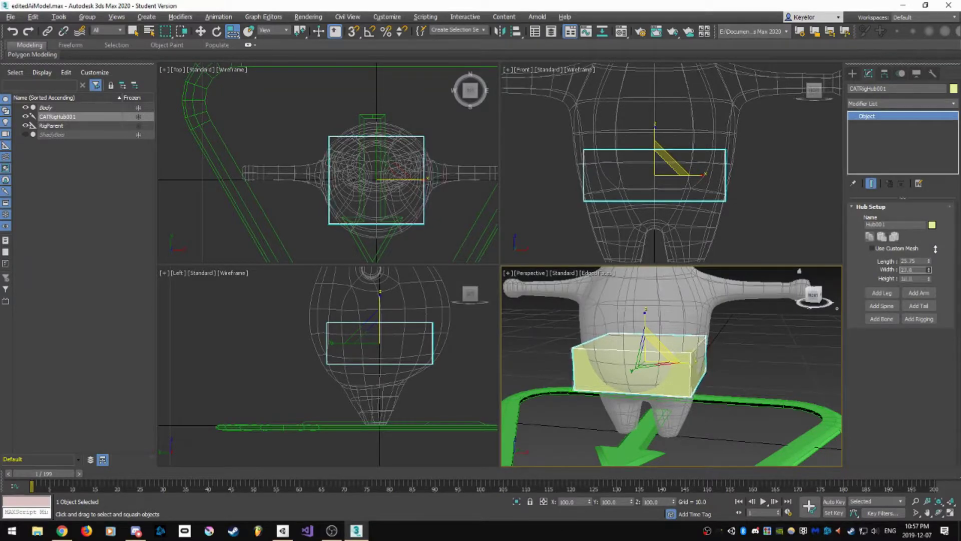
drag(929, 281, 927, 279)
scroll(637, 200, down, 2)
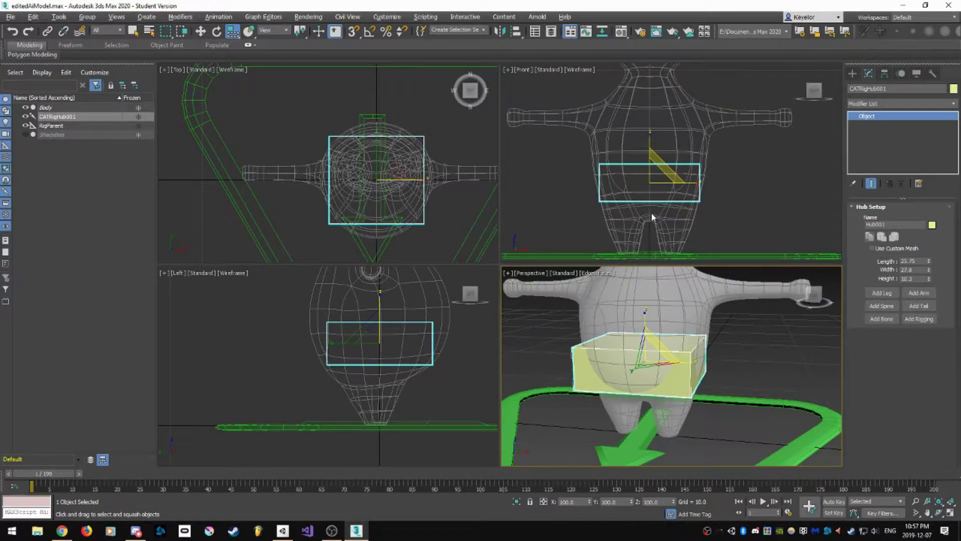
Maximize the perspective viewport and add a leg to the pelvis hub.
key(alt+w)
alt+middle_drag(575, 295, 637, 328)
click(882, 293)
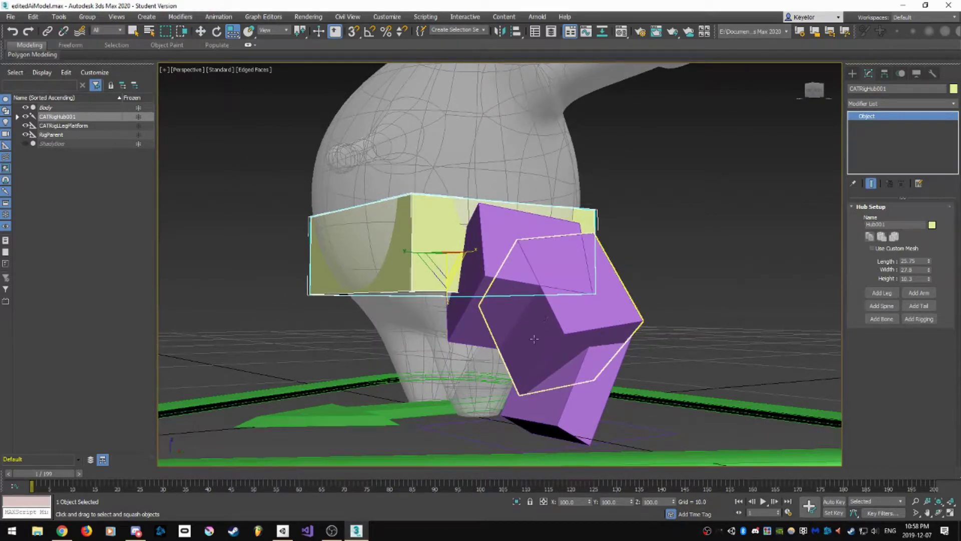
scroll(534, 339, down, 3)
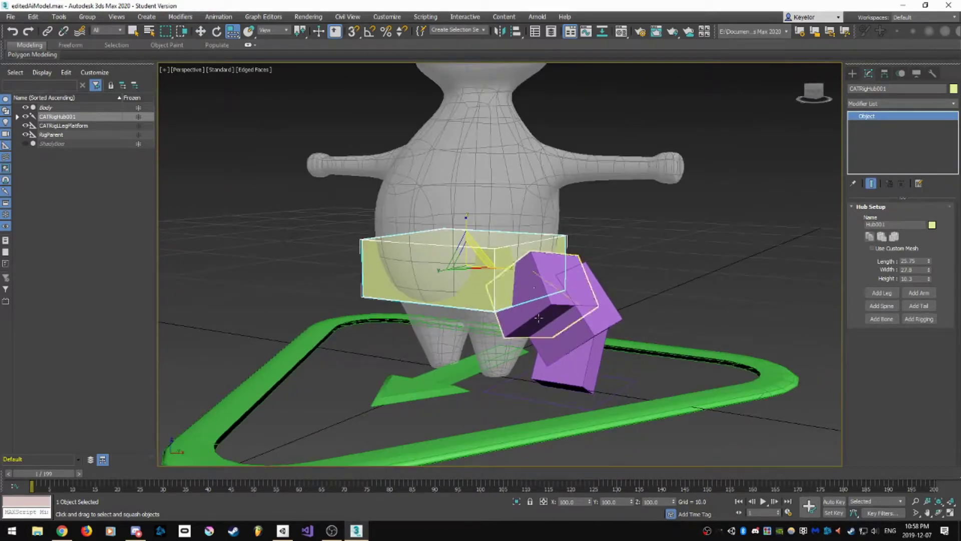
scroll(550, 309, up, 2)
mouse_move(563, 307)
alt+middle_down()
mouse_move(580, 287)
mouse_move(577, 294)
alt+middle_up()
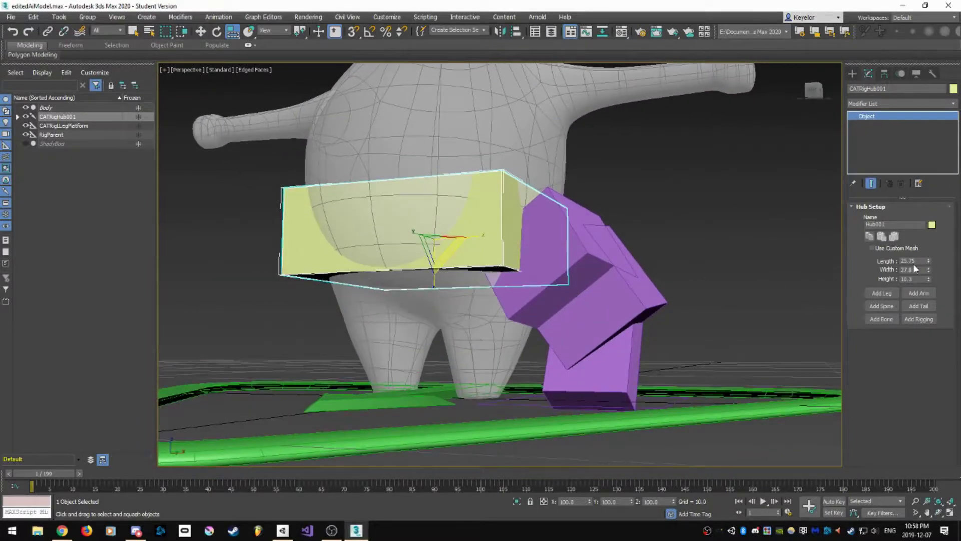
Remove the ankle from the new left leg and set its number of bones to 1.
click(587, 249)
alt+middle_drag(587, 249, 630, 298)
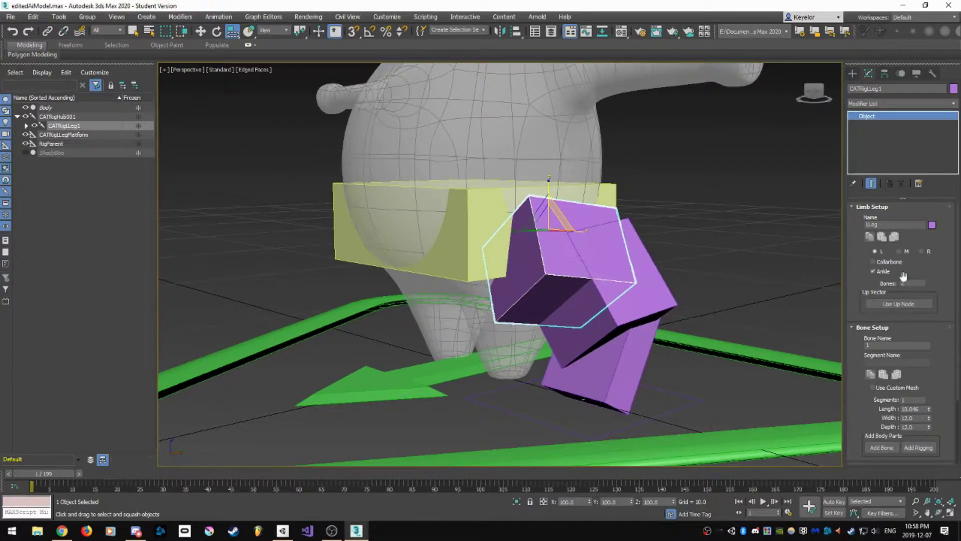
click(877, 271)
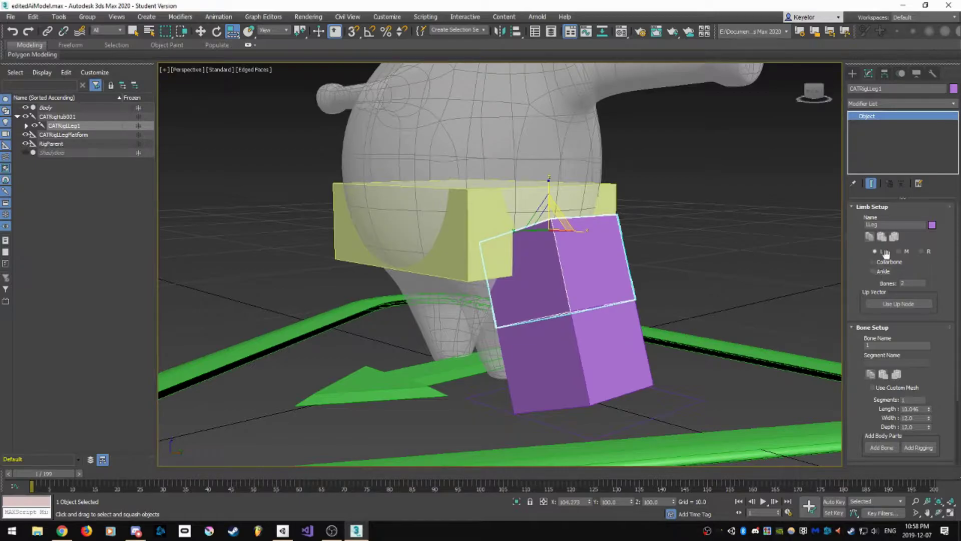
alt+middle_drag(834, 273, 764, 295)
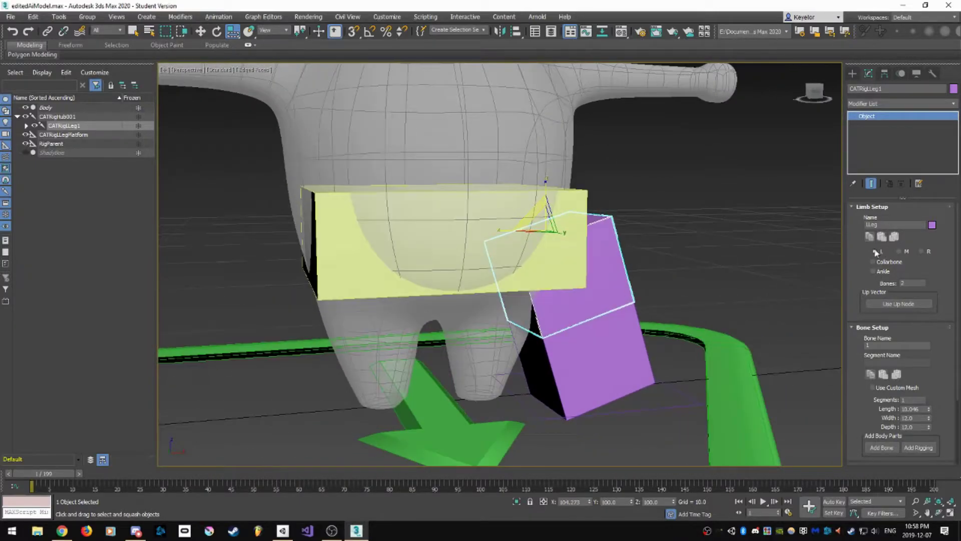
alt+middle_drag(710, 280, 568, 268)
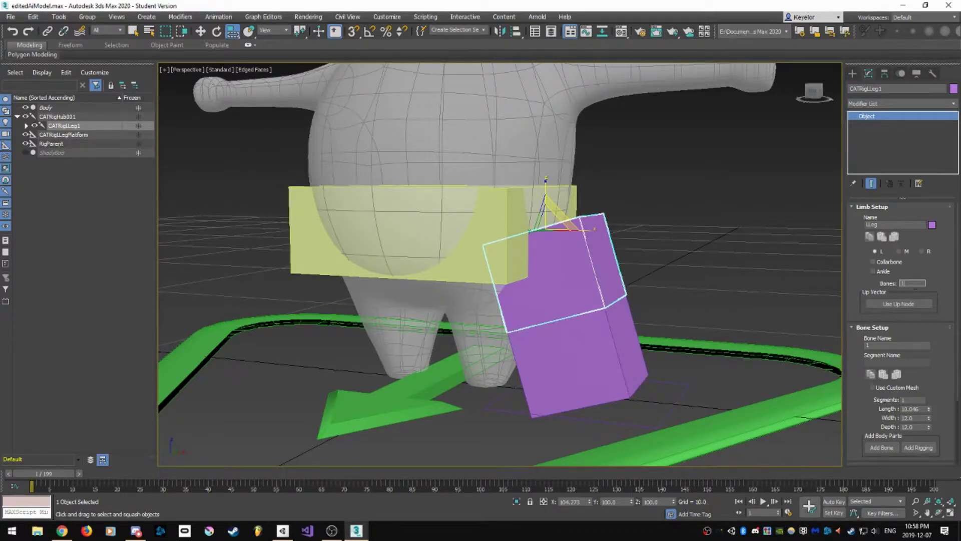
key(Return)
alt+middle_drag(619, 336, 634, 265)
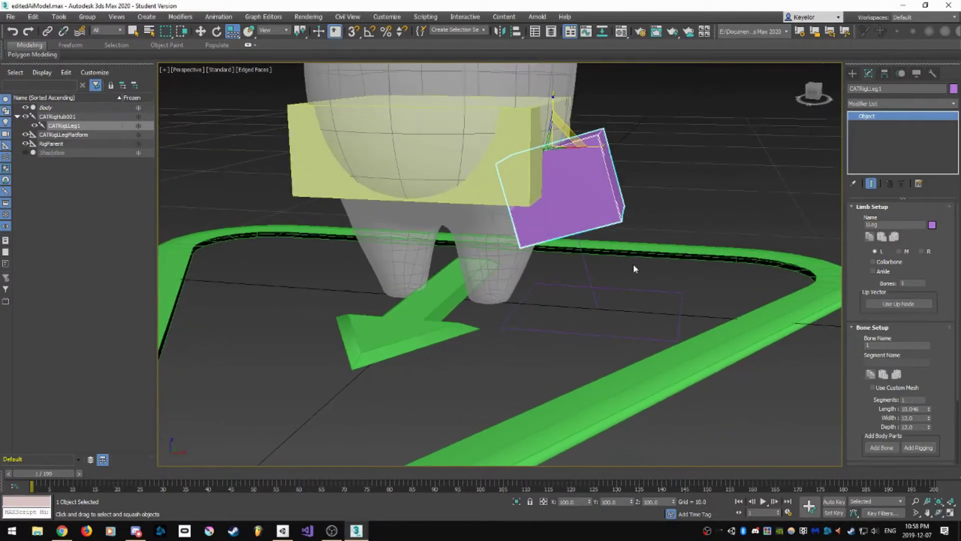
Move the left leg's platform inward along X to about 1.3, beneath the character's foot.
scroll(568, 284, up, 3)
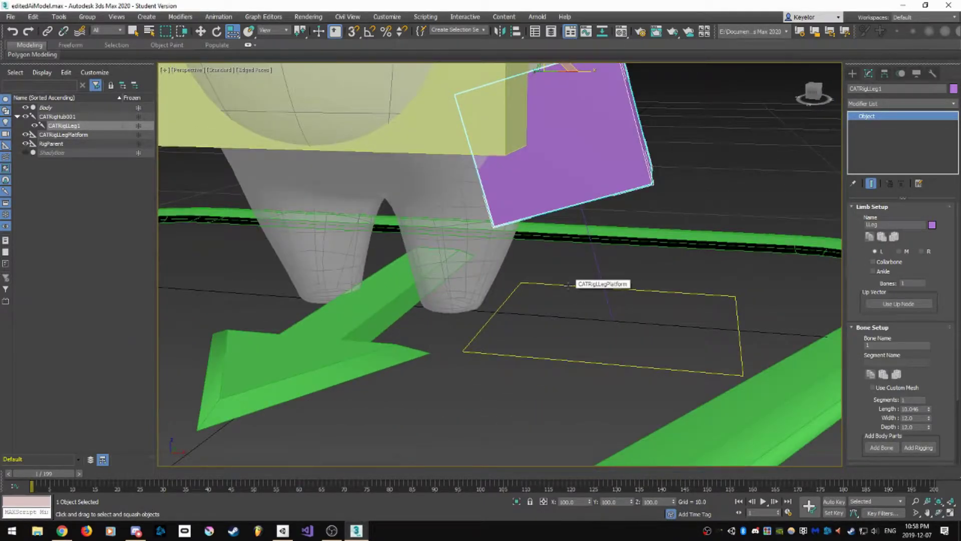
click(604, 364)
key(w)
alt+middle_drag(651, 367, 669, 371)
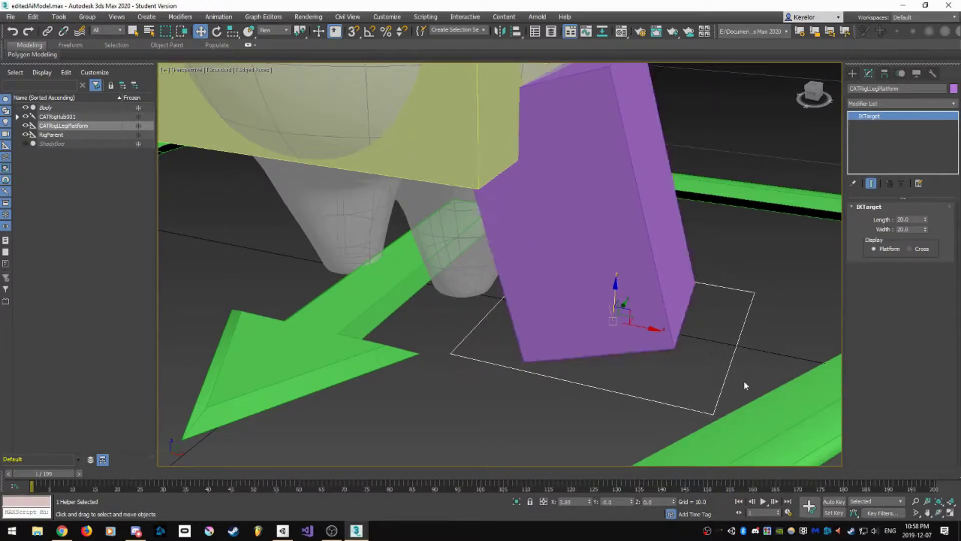
alt+middle_drag(627, 367, 633, 368)
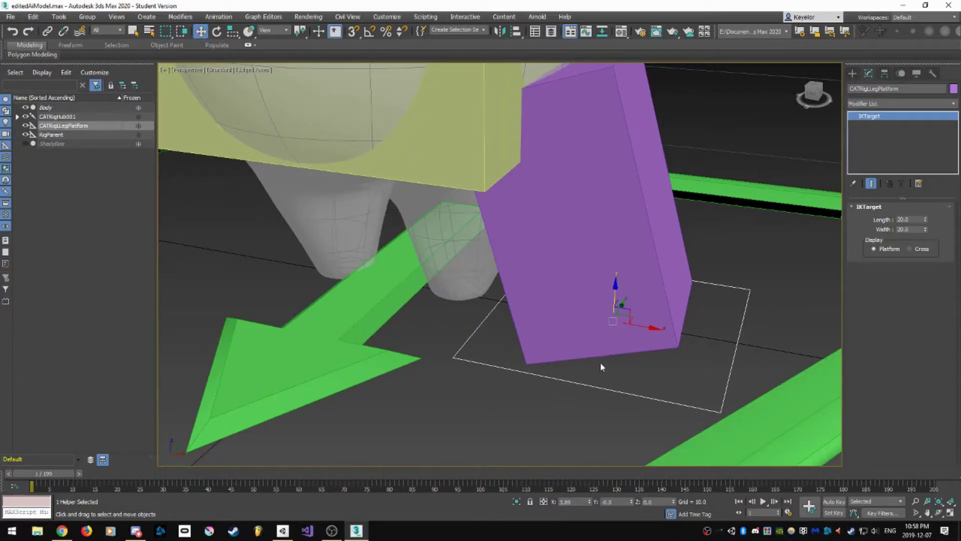
drag(662, 333, 512, 306)
alt+middle_drag(513, 306, 540, 290)
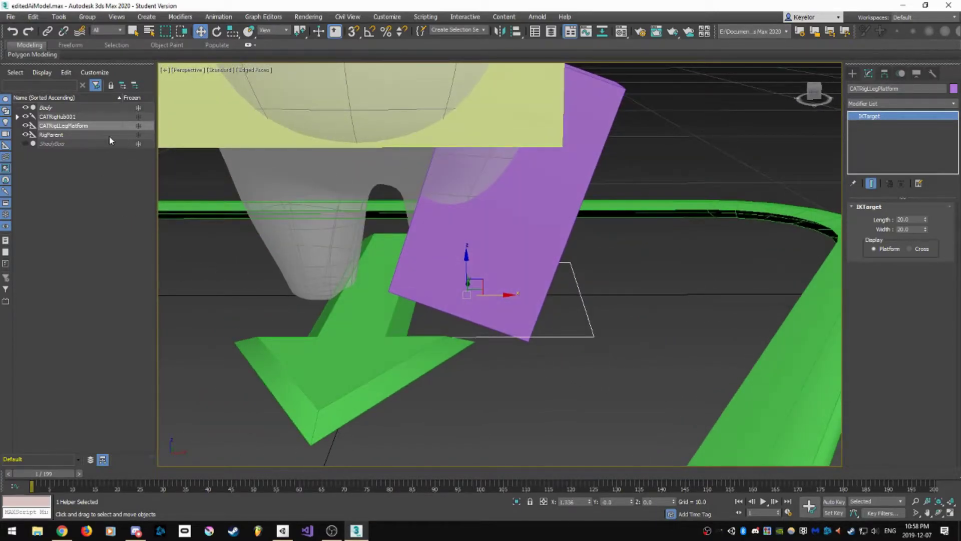
Freeze and hide RigParent, and fine-tune the leg platform's position under the foot.
click(136, 134)
click(25, 134)
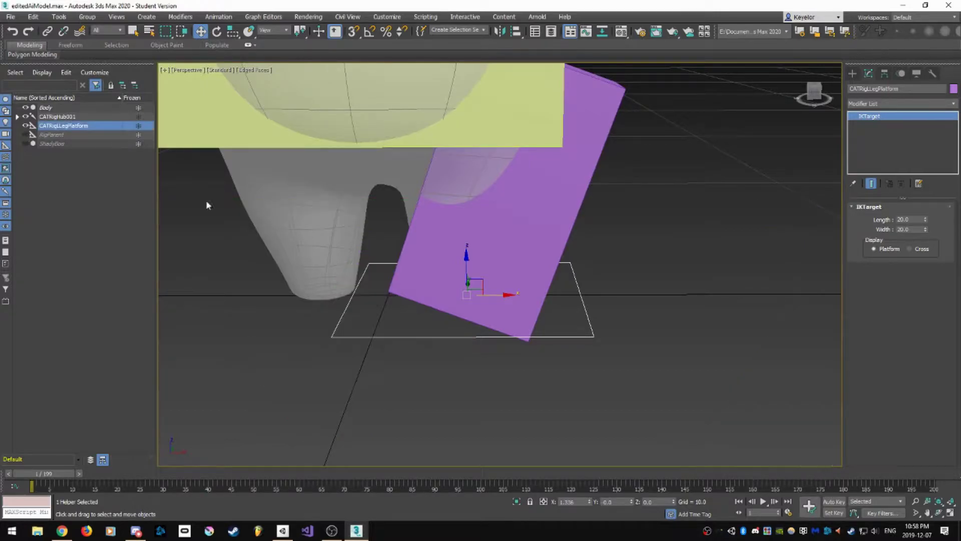
alt+middle_drag(450, 273, 482, 314)
scroll(502, 313, up, 3)
drag(490, 277, 488, 276)
alt+middle_drag(488, 276, 522, 216)
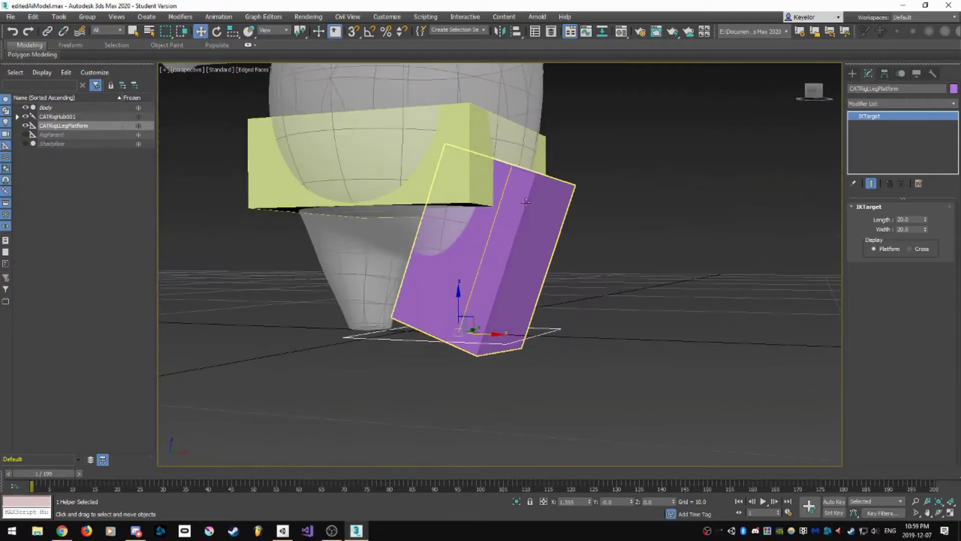
Move the left leg bone inward along X to about 1.46 so it stands upright over its platform.
click(529, 215)
alt+middle_drag(534, 256, 541, 264)
scroll(537, 226, up, 4)
middle_drag(538, 225, 547, 270)
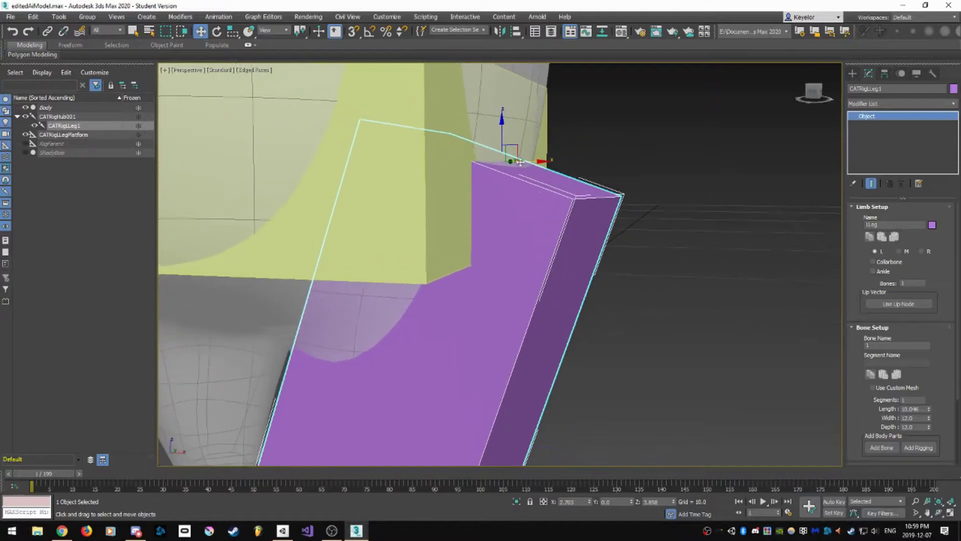
alt+middle_drag(505, 184, 570, 141)
drag(576, 140, 475, 146)
alt+middle_drag(475, 147, 508, 272)
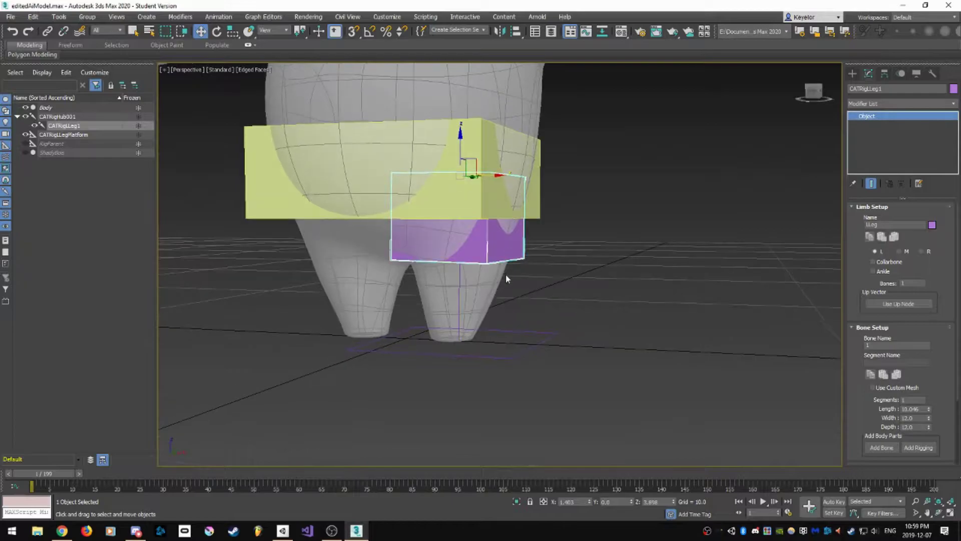
Set the left leg bone's length to about 19.39, its width to about 7.8 and its depth to about 7.32.
scroll(935, 265, down, 3)
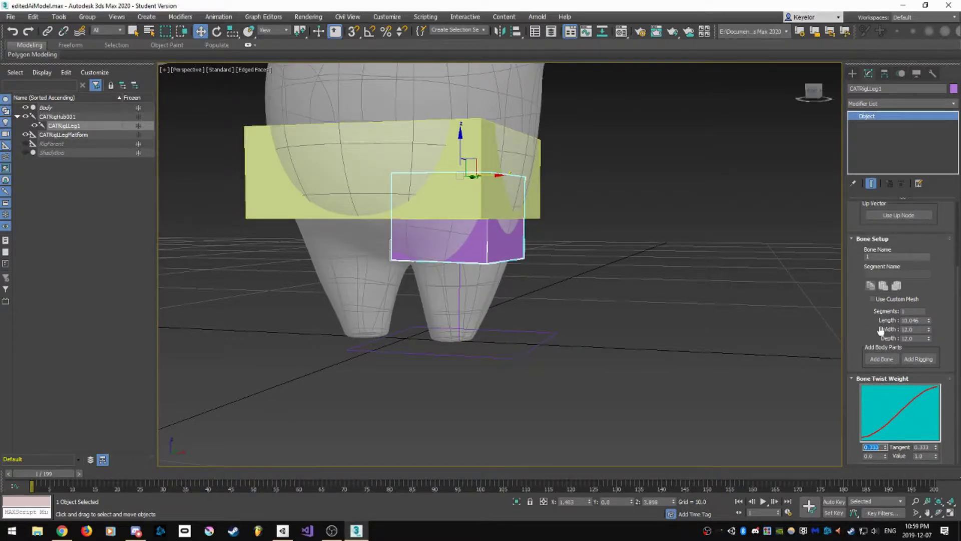
drag(929, 324, 939, 275)
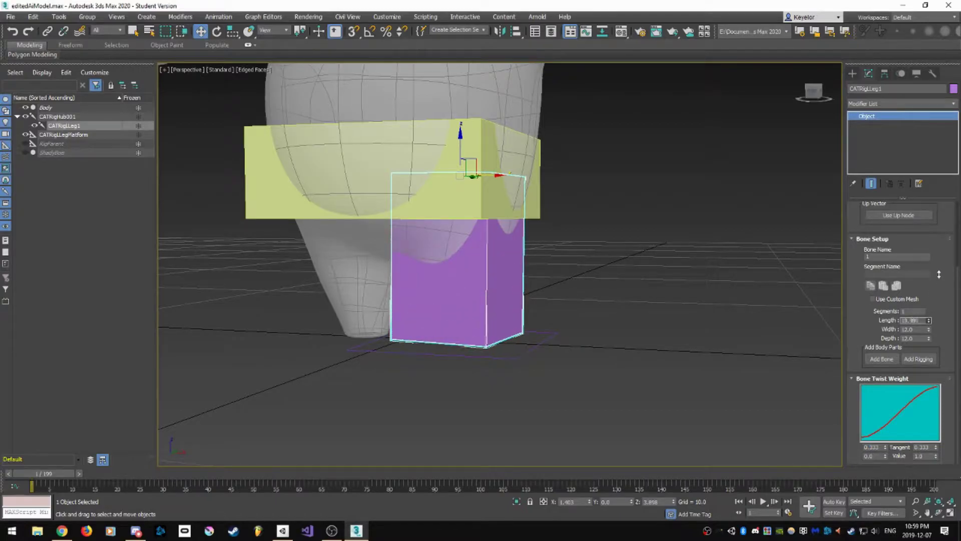
drag(929, 330, 931, 351)
alt+middle_drag(619, 318, 527, 321)
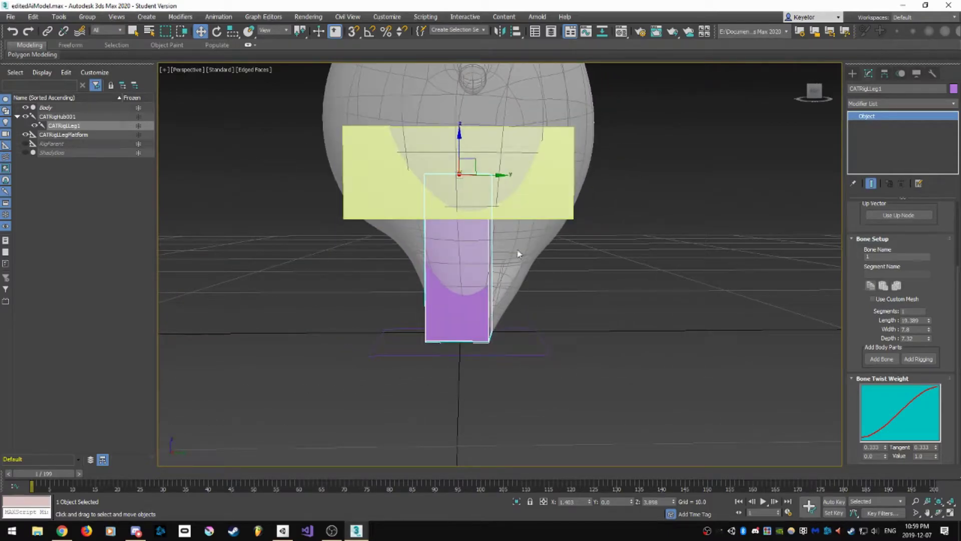
Shift the left leg bone along Y to about 0.5, and its foot platform along Y to about 0.32.
drag(501, 175, 522, 176)
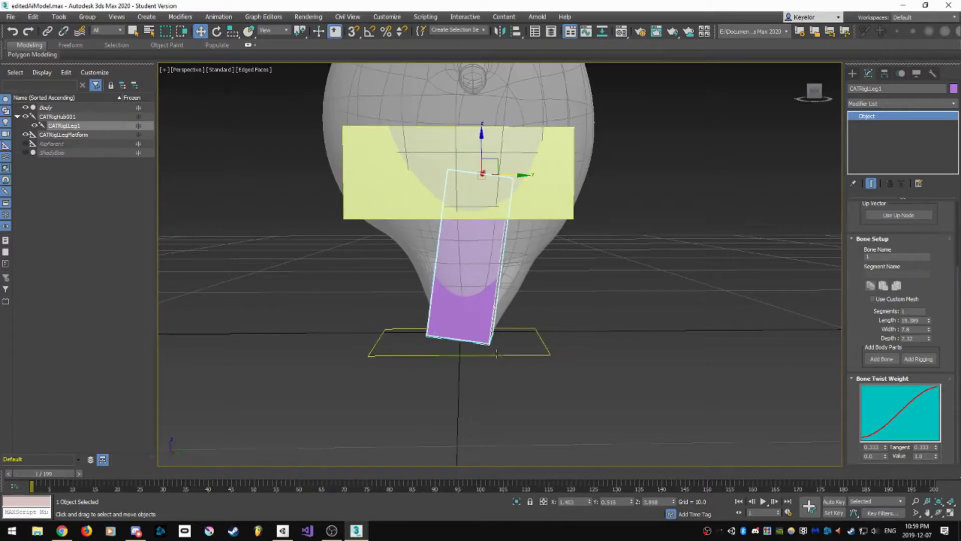
click(497, 354)
drag(501, 340, 514, 341)
alt+middle_drag(514, 341, 466, 351)
Lower the left leg bone beneath the pelvis hub to about Y 0.38 and Z 2.78, and shorten its length to about 14.35.
click(471, 332)
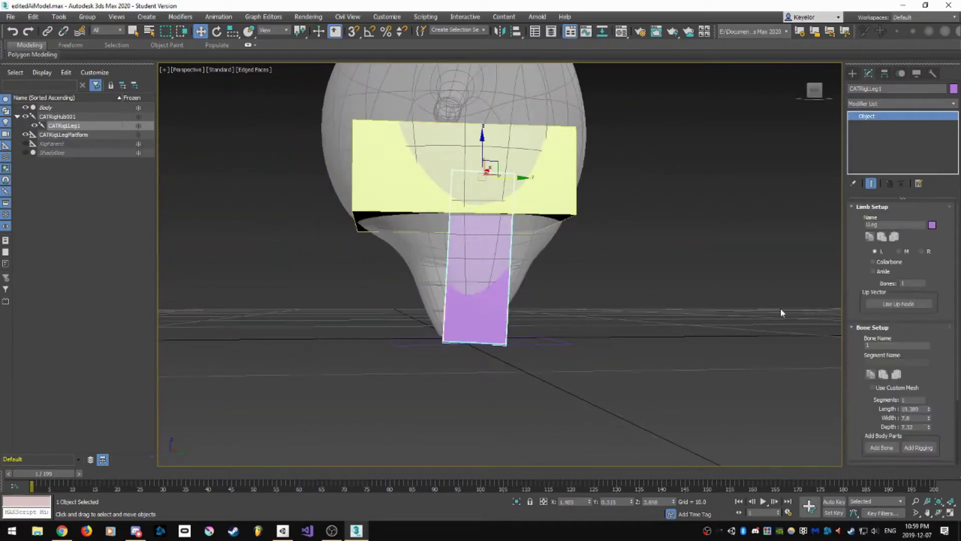
click(482, 134)
click(494, 214)
drag(482, 138, 482, 184)
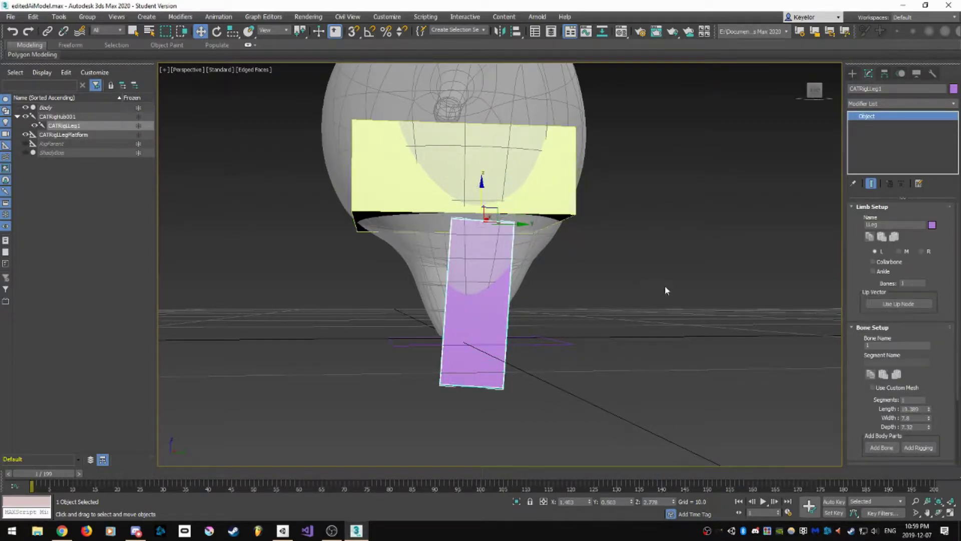
alt+middle_drag(525, 260, 671, 308)
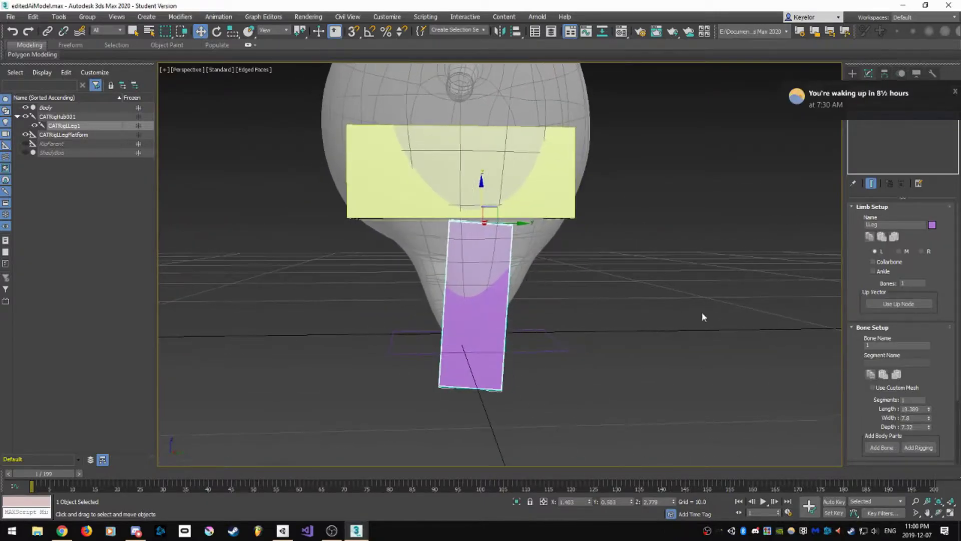
key(ctrl+z)
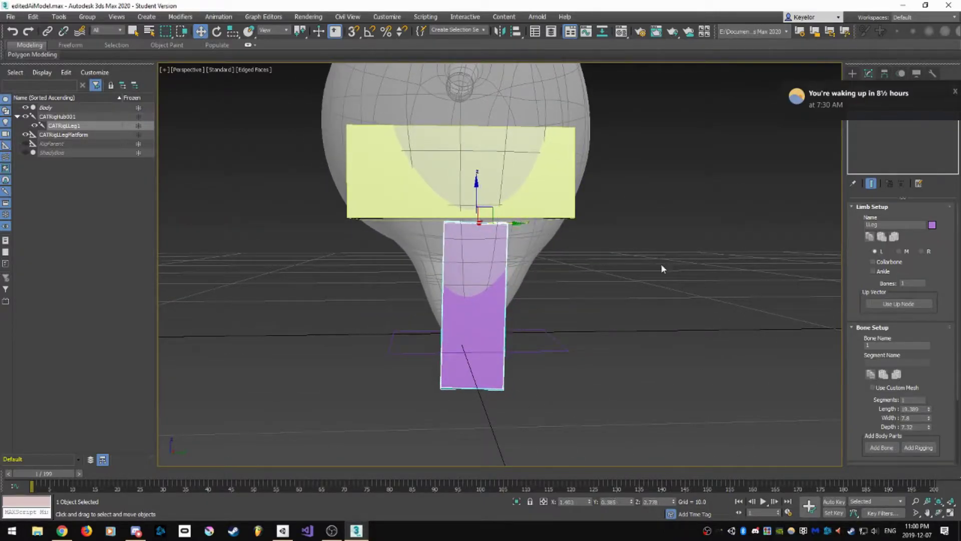
drag(928, 408, 929, 420)
Examine how the left leg bone's lower end meets its platform and the foot in the perspective and front views.
scroll(557, 328, up, 3)
alt+middle_drag(557, 327, 585, 355)
click(497, 387)
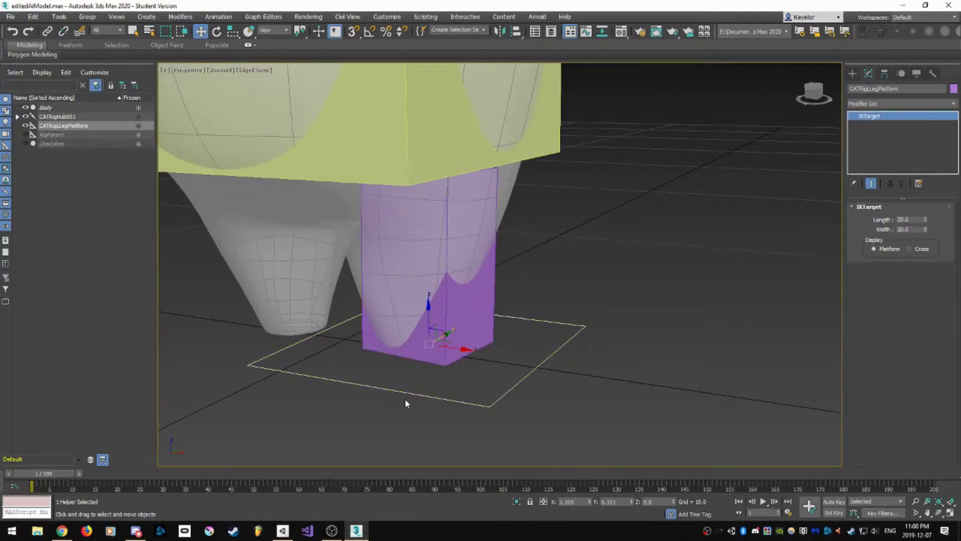
alt+middle_drag(535, 399, 539, 378)
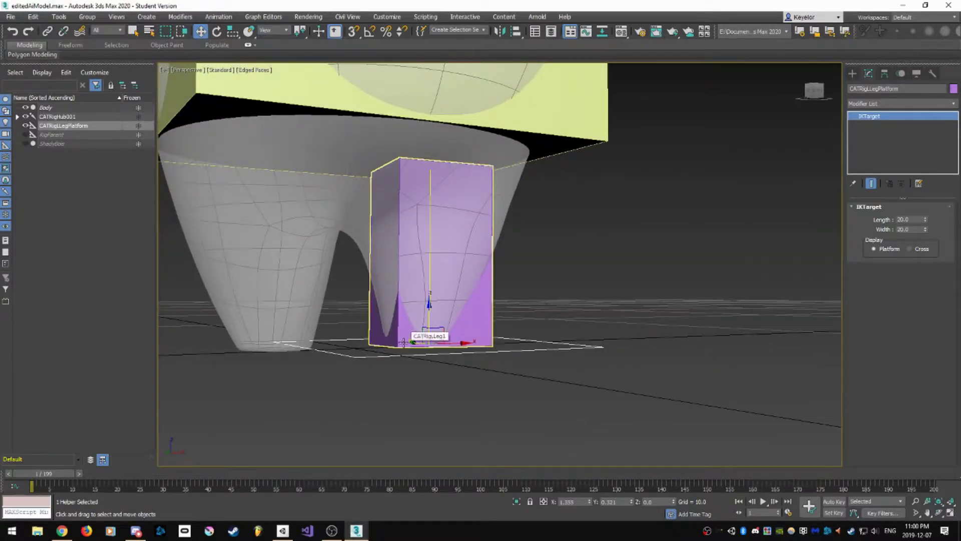
alt+middle_drag(430, 306, 523, 280)
key(alt+w)
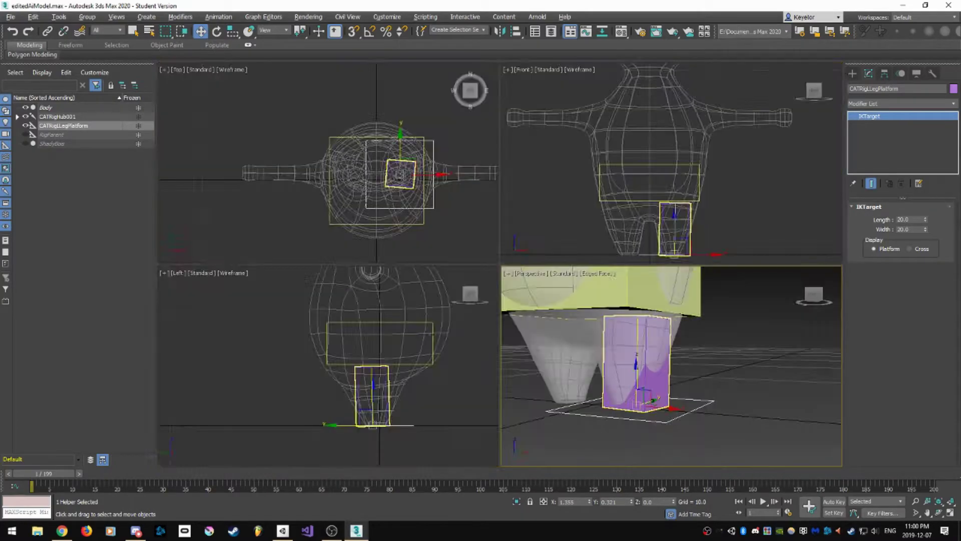
key(alt+w)
middle_drag(701, 255, 662, 181)
scroll(449, 324, up, 6)
middle_drag(518, 322, 522, 164)
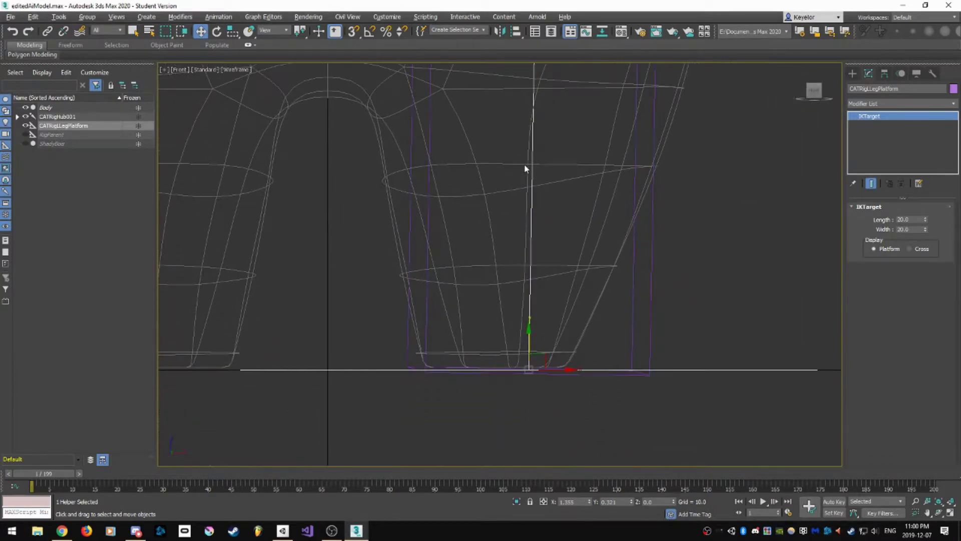
click(650, 302)
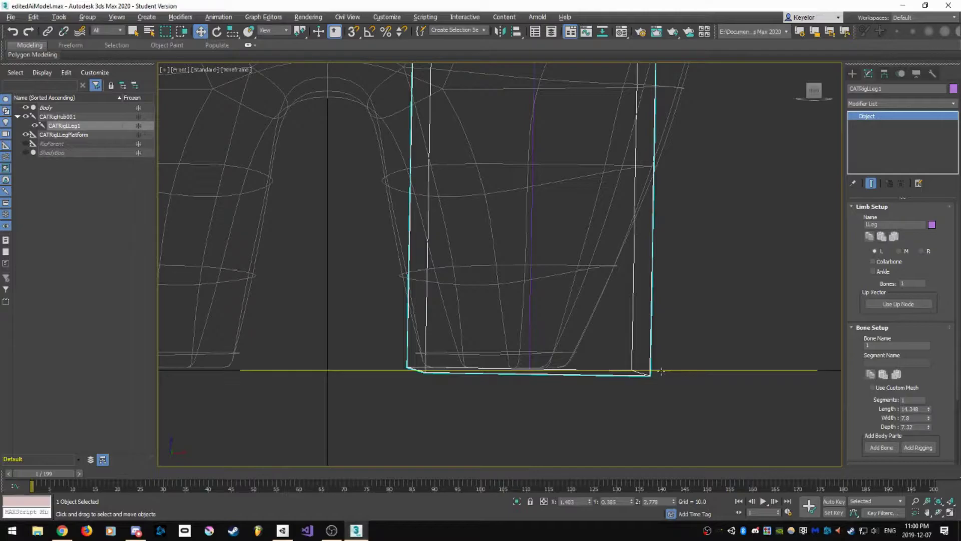
key(alt+w)
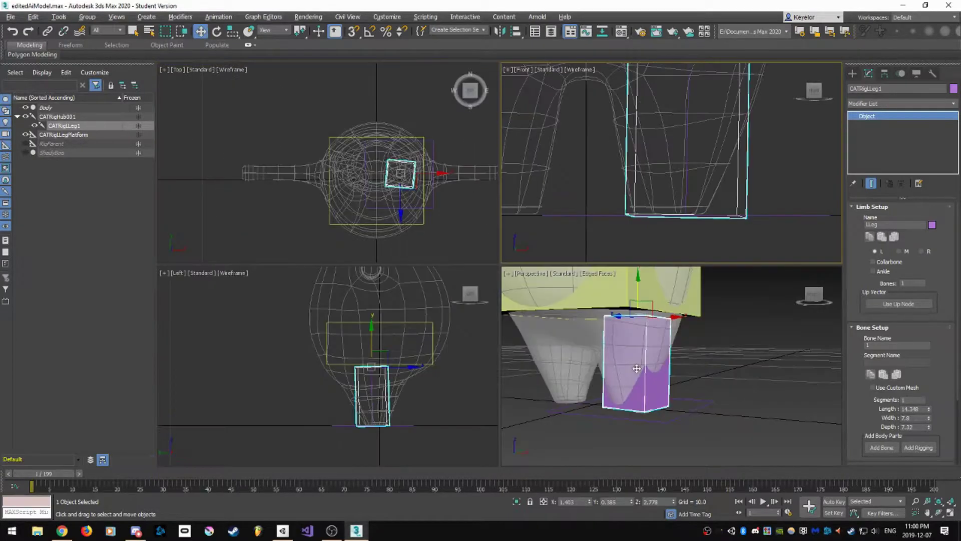
middle_click(662, 374)
key(alt+w)
middle_drag(487, 349, 490, 377)
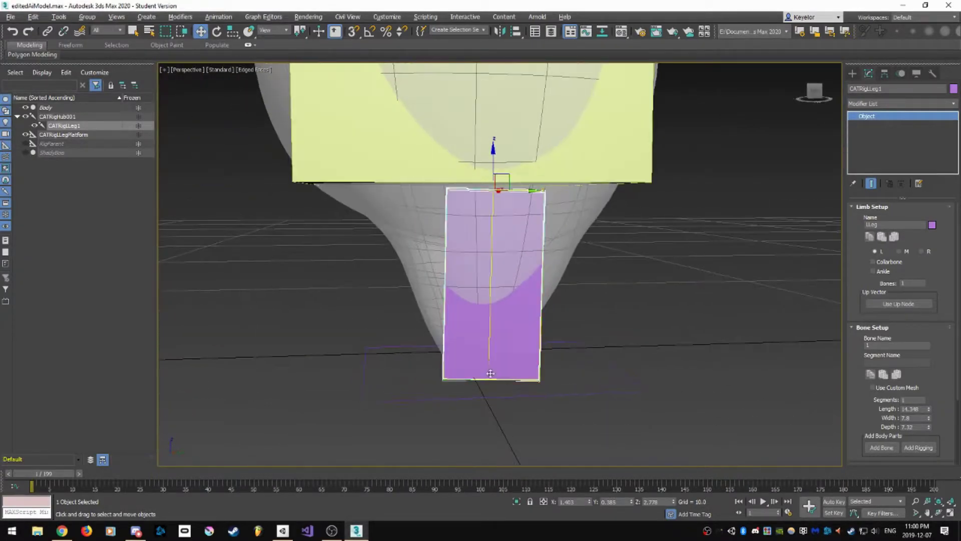
Raise the left leg bone to Z about 2.85 and set its length to about 14.78 so it fits between hub and platform.
drag(494, 152, 495, 148)
alt+middle_drag(495, 147, 541, 244)
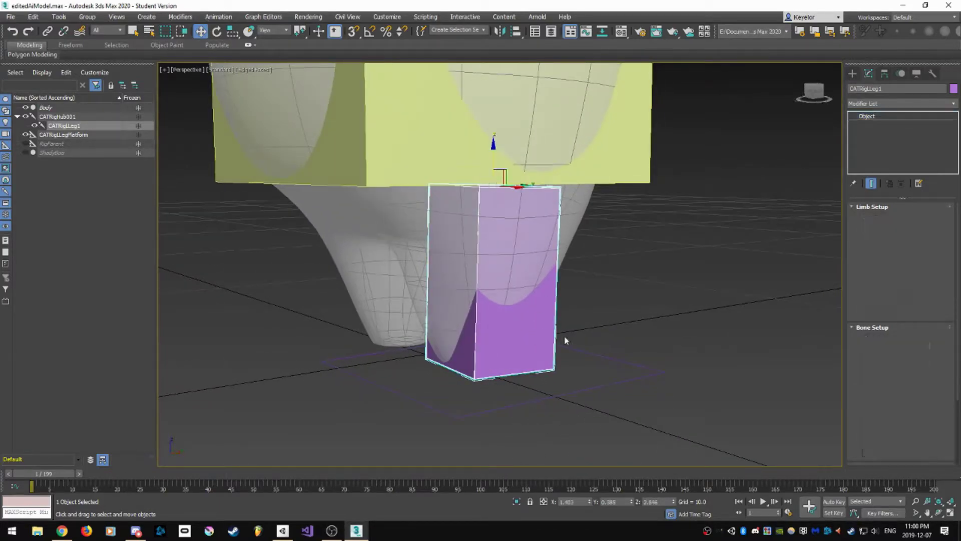
drag(926, 410, 926, 406)
alt+middle_drag(616, 345, 635, 296)
scroll(621, 311, up, 3)
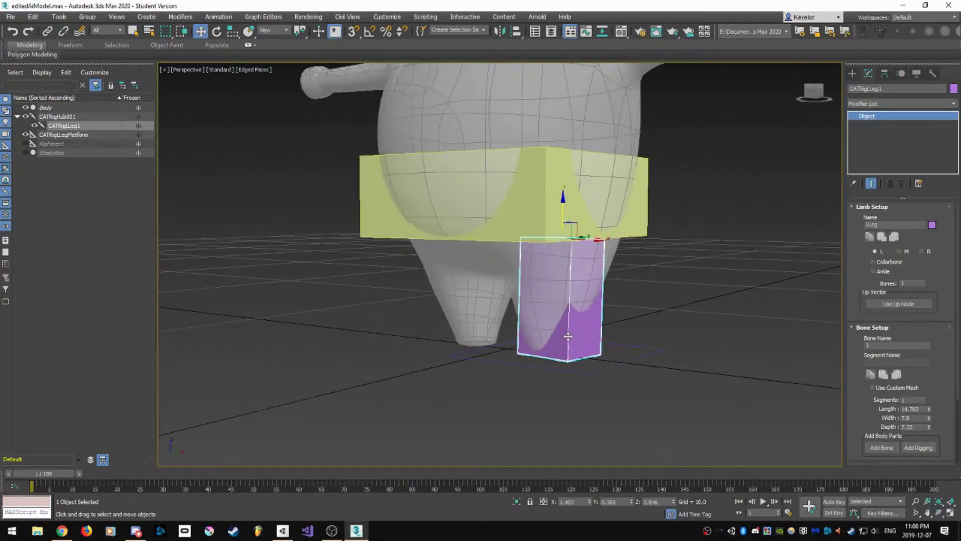
alt+middle_drag(546, 330, 537, 305)
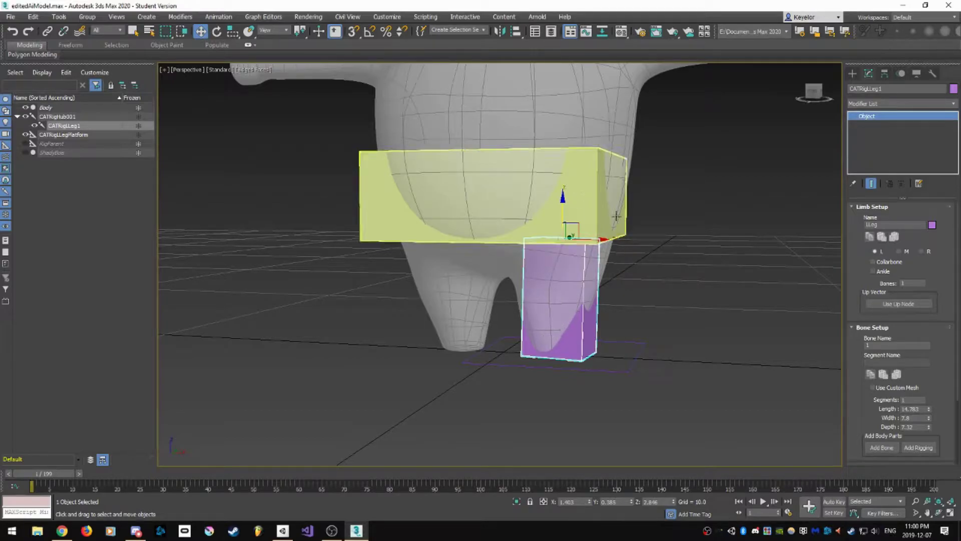
Add a second leg to the pelvis hub for the character's right side.
click(578, 183)
alt+middle_drag(547, 323, 550, 336)
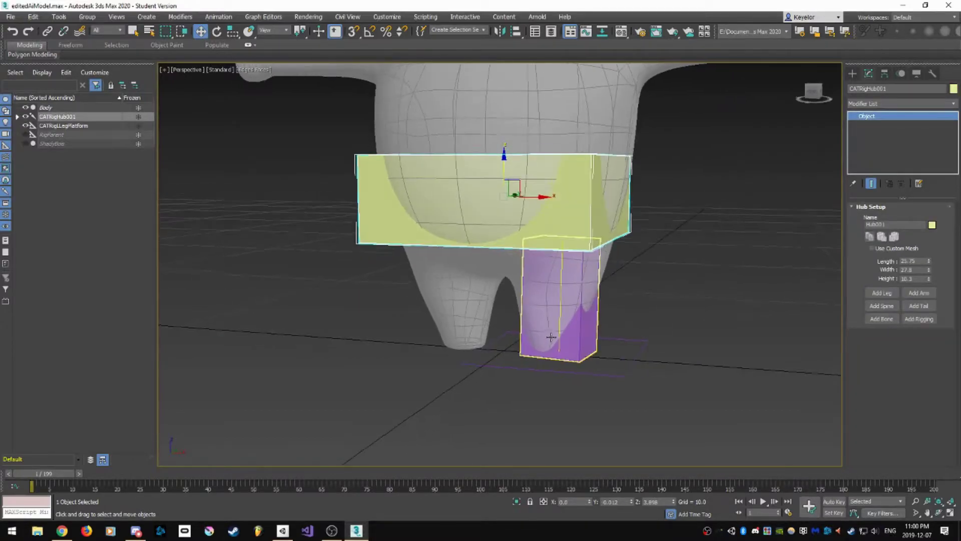
click(876, 296)
alt+middle_drag(591, 316, 618, 312)
scroll(462, 308, up, 3)
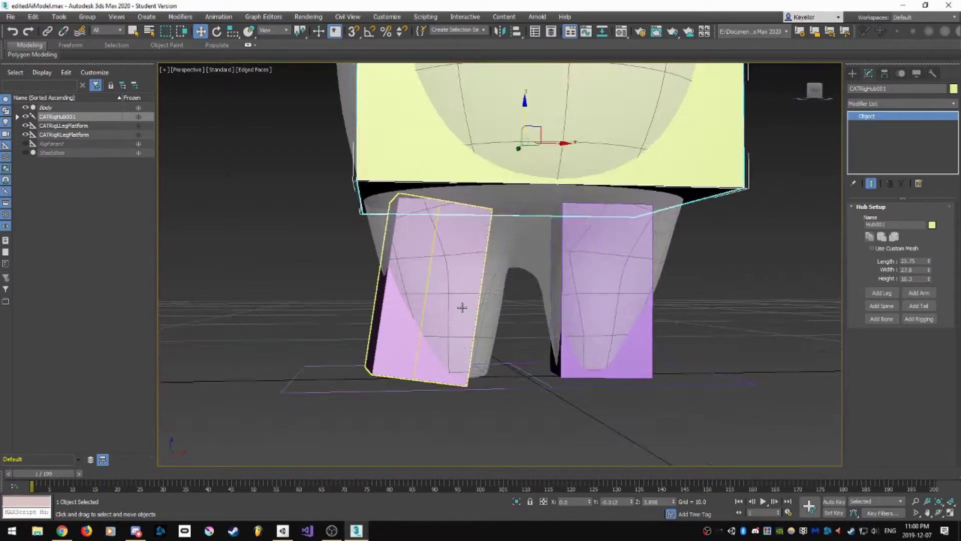
Move the right leg's platform inward along X to about -1.36, beneath the right foot.
click(426, 390)
alt+middle_drag(480, 395, 446, 366)
drag(452, 376, 479, 375)
alt+middle_drag(465, 378, 482, 319)
scroll(484, 168, down, 4)
alt+middle_drag(578, 172, 551, 249)
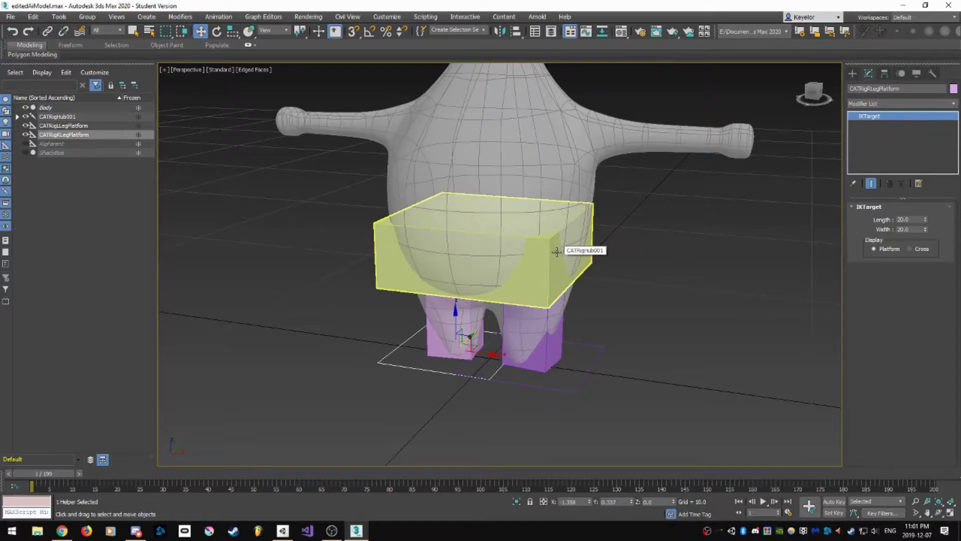
alt+middle_drag(554, 215, 519, 270)
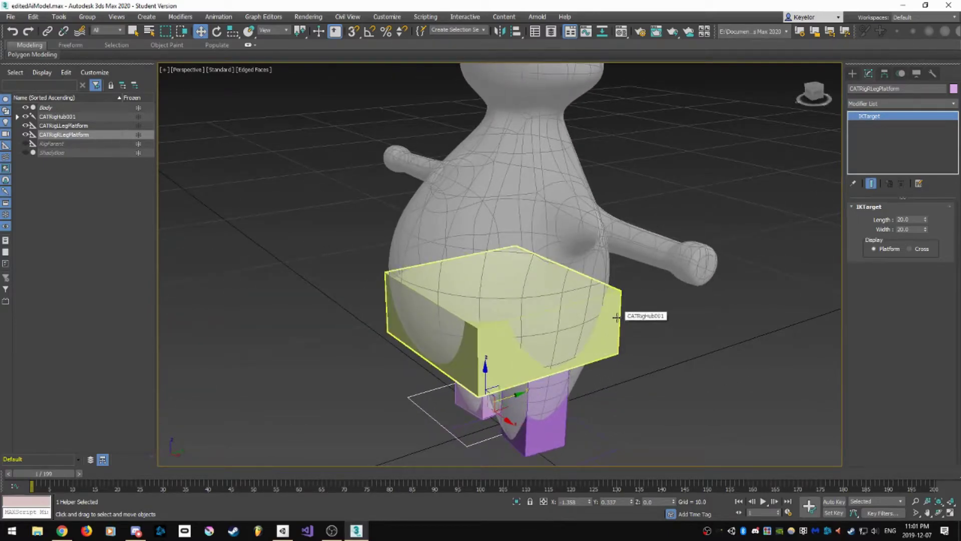
Add a spine to the pelvis hub.
click(484, 350)
alt+middle_drag(484, 351, 526, 365)
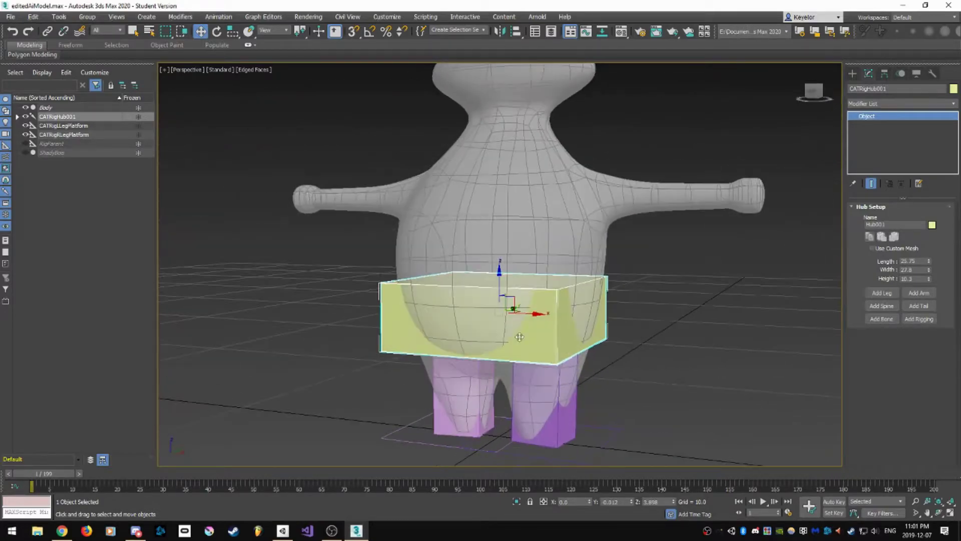
alt+middle_drag(466, 386, 445, 387)
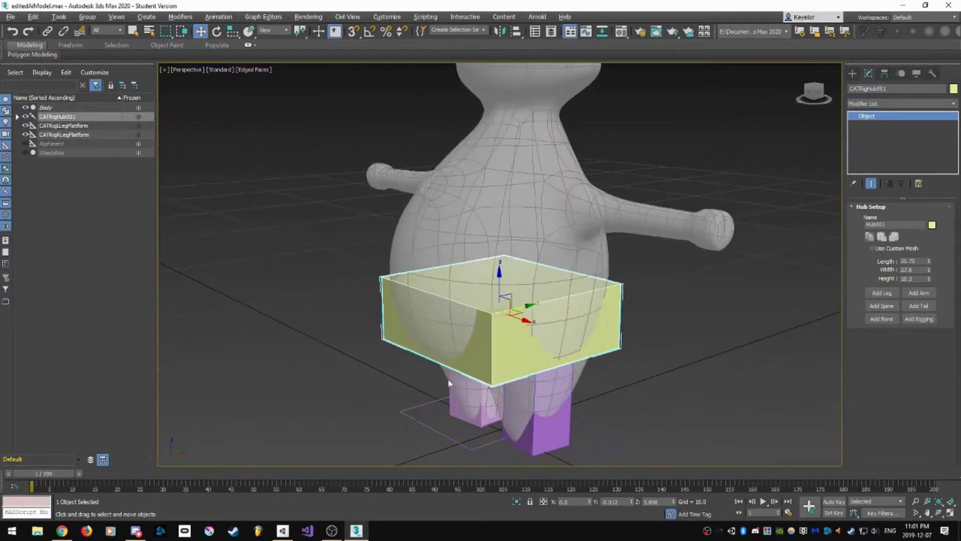
middle_drag(528, 258, 554, 288)
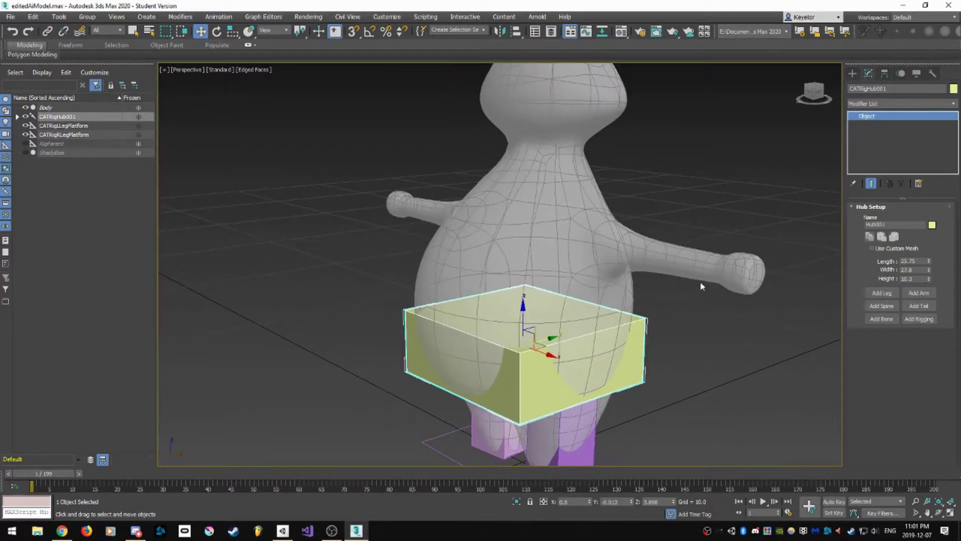
click(882, 306)
alt+middle_drag(643, 355, 595, 276)
scroll(595, 277, up, 2)
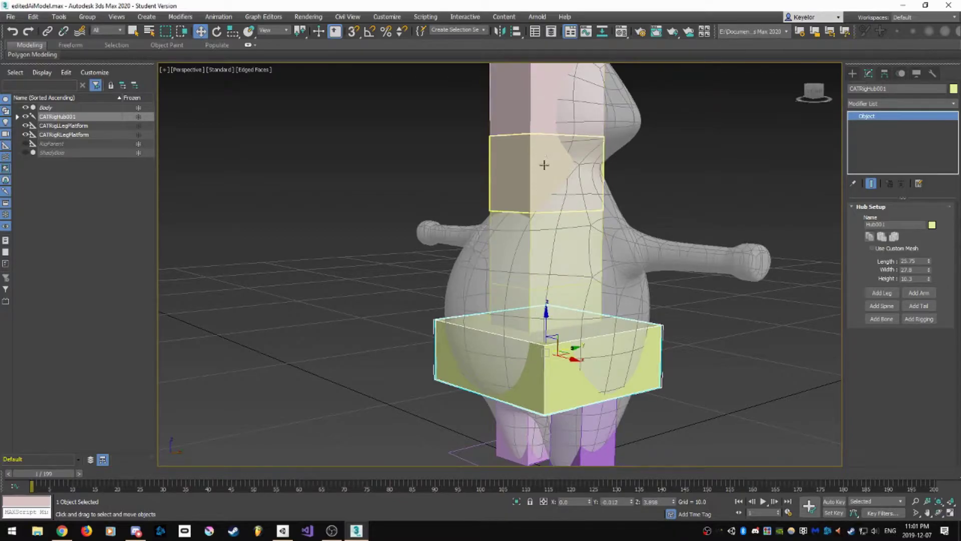
Set the spine's number of bones to 2 and raise its first bone to Z about 4.91.
click(539, 297)
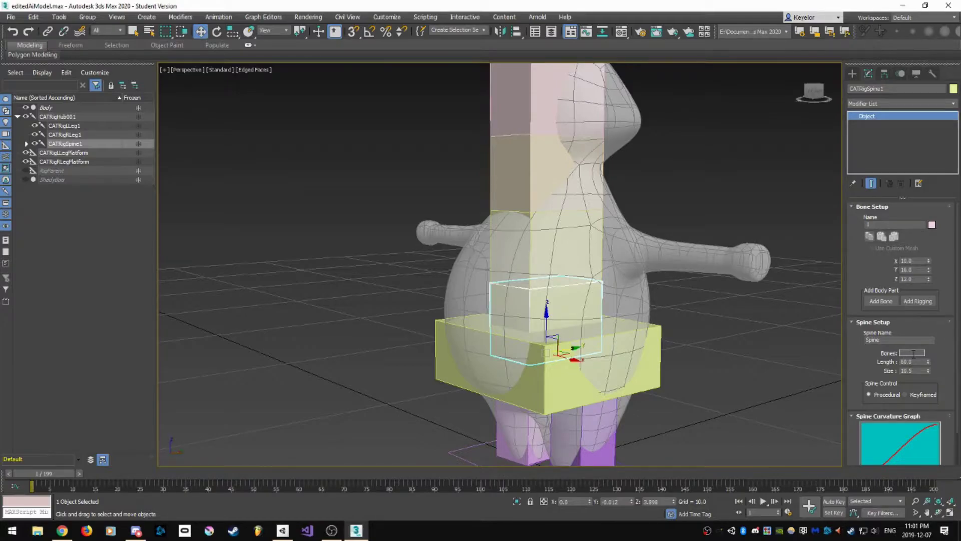
key(Return)
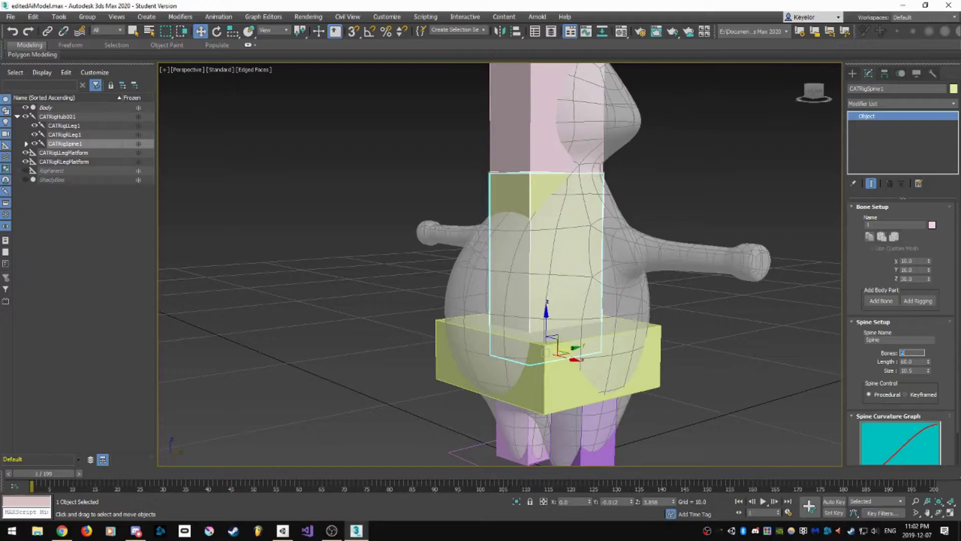
scroll(561, 331, up, 5)
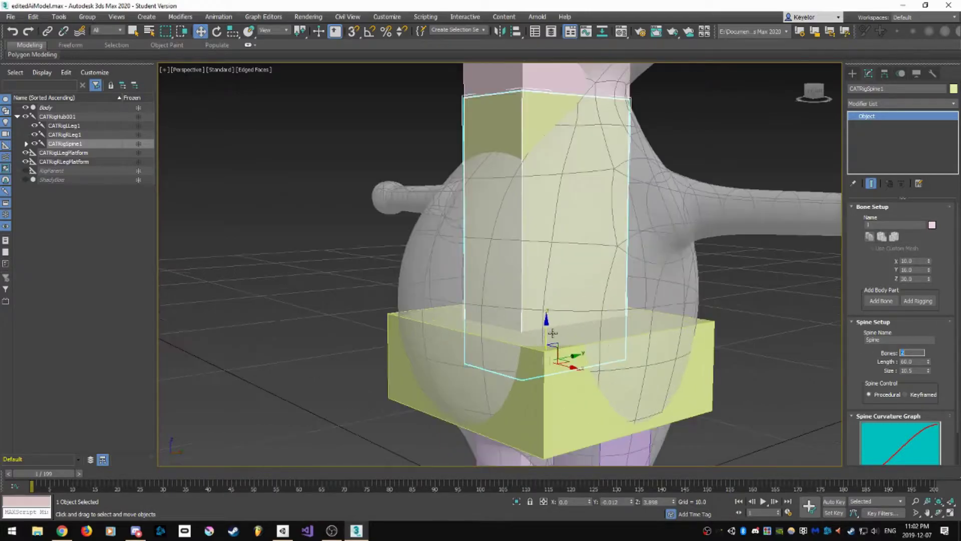
drag(561, 331, 562, 278)
scroll(563, 279, down, 5)
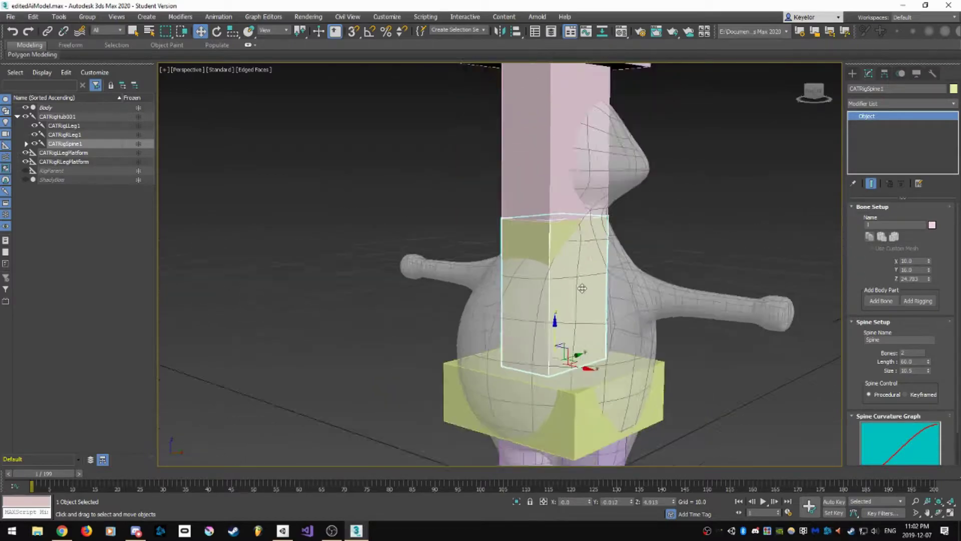
Lower the second spine bone to Z about 5.59 and bring the upper hub down into the torso at Z about 7.29.
click(564, 181)
drag(566, 195, 566, 281)
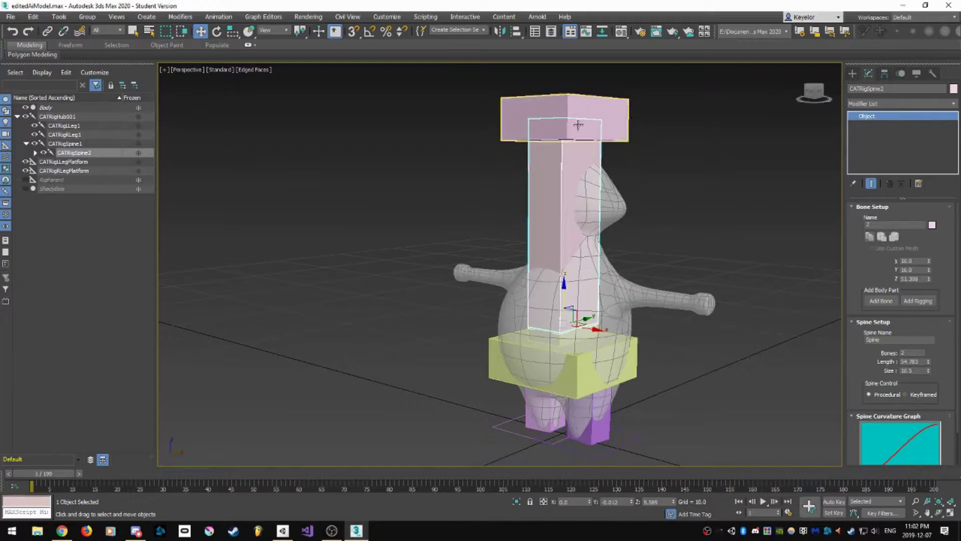
click(577, 125)
drag(566, 77, 566, 246)
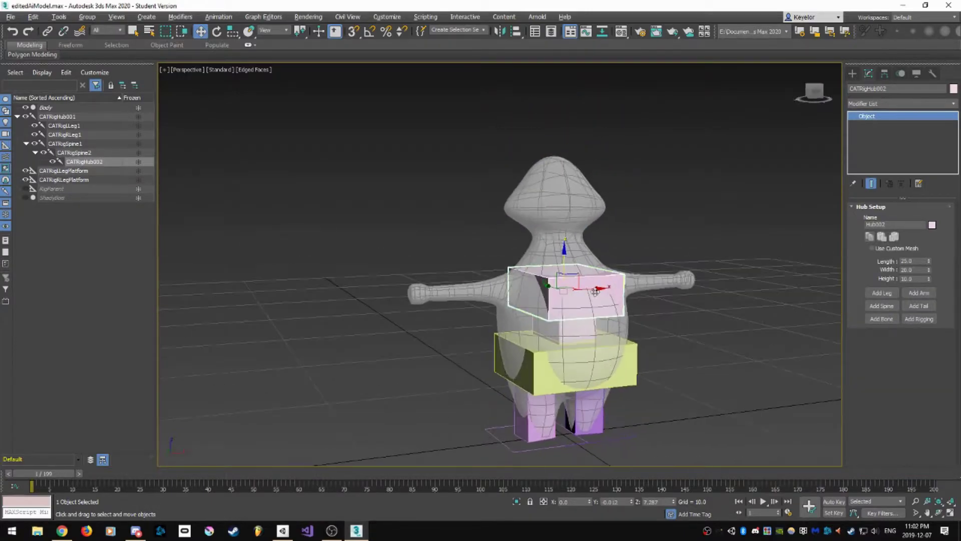
Lower the first spine bone slightly to Z about 4.86, just above the pelvis hub.
scroll(620, 325, up, 5)
click(514, 378)
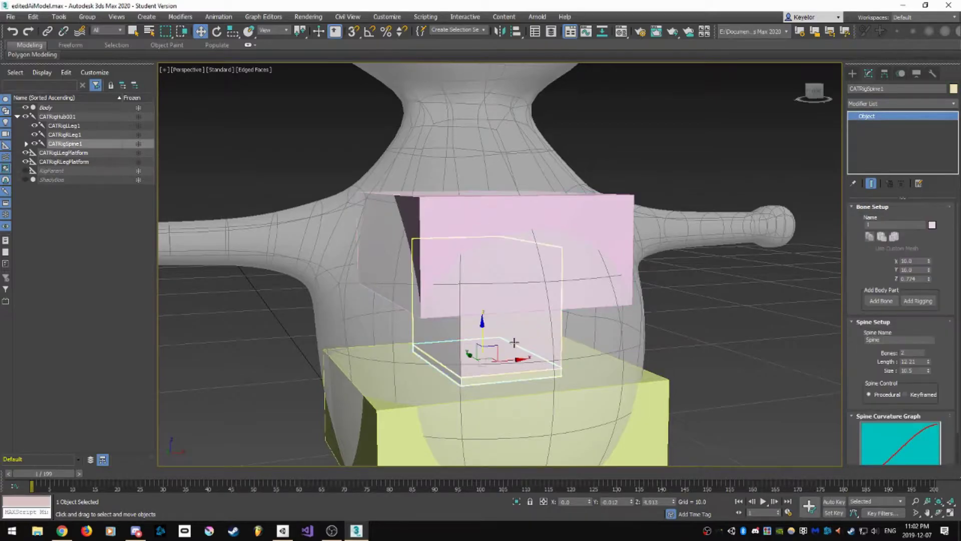
click(481, 323)
mouse_move(481, 323)
mouse_down()
mouse_move(482, 373)
mouse_move(493, 328)
mouse_up()
alt+middle_drag(550, 354, 523, 360)
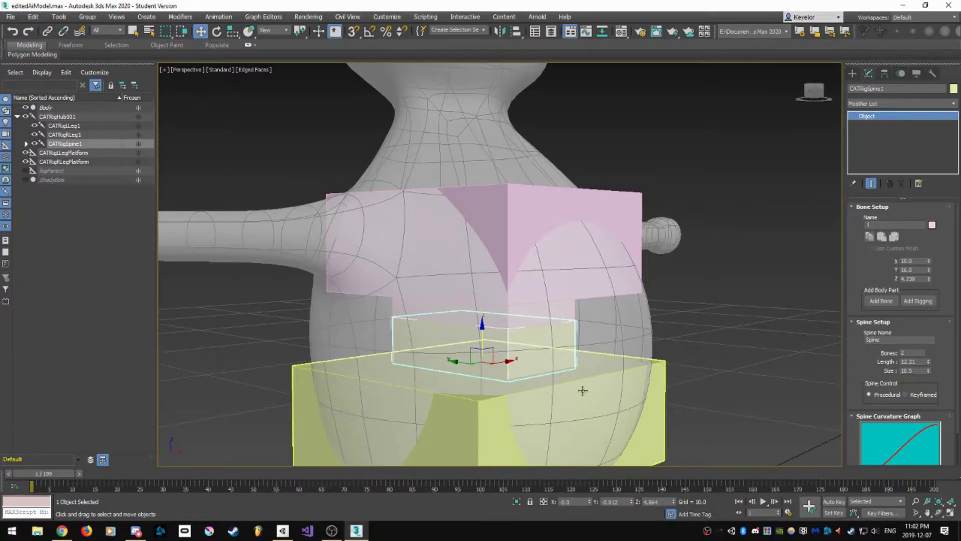
drag(521, 384, 530, 401)
alt+middle_drag(536, 386, 441, 386)
Resize the upper hub to a length of about 16.75, a width of 22.2 and a height of 12.5.
click(439, 277)
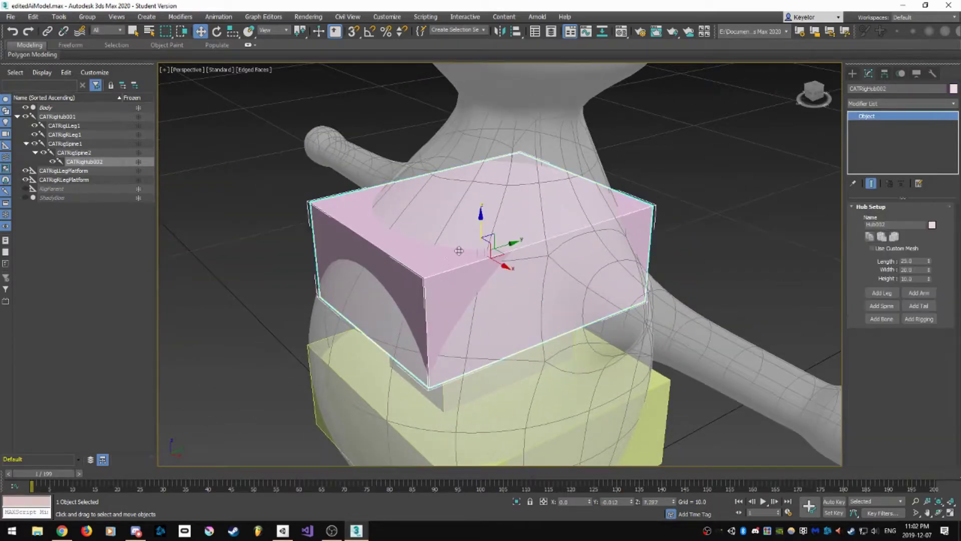
alt+middle_drag(456, 246, 542, 265)
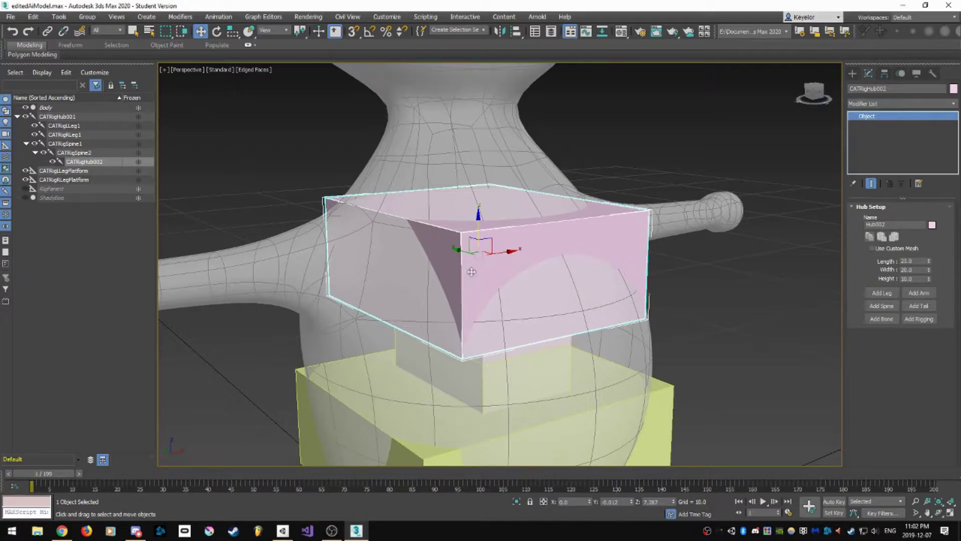
alt+middle_drag(429, 297, 511, 199)
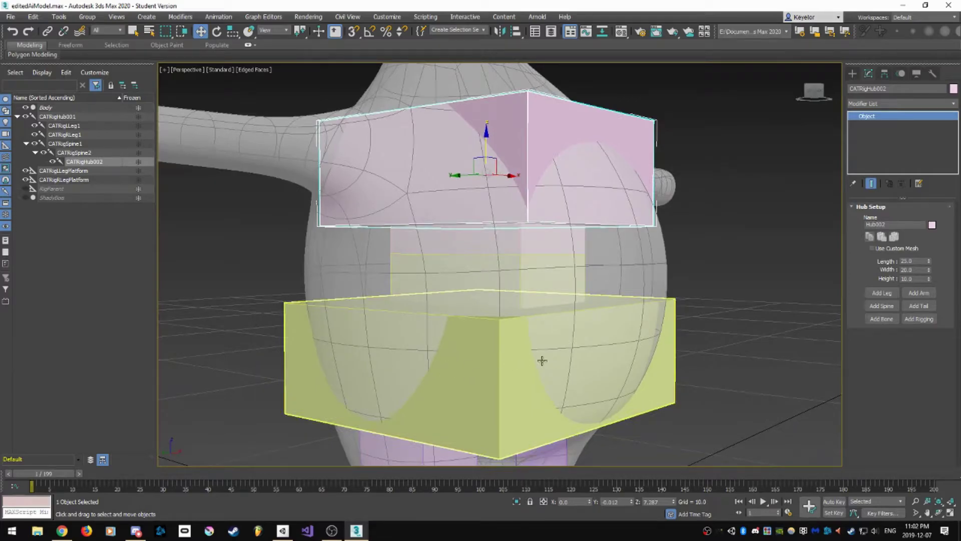
alt+middle_drag(493, 349, 575, 275)
mouse_move(572, 218)
alt+middle_down()
mouse_move(599, 221)
mouse_move(600, 236)
mouse_move(570, 230)
alt+middle_up()
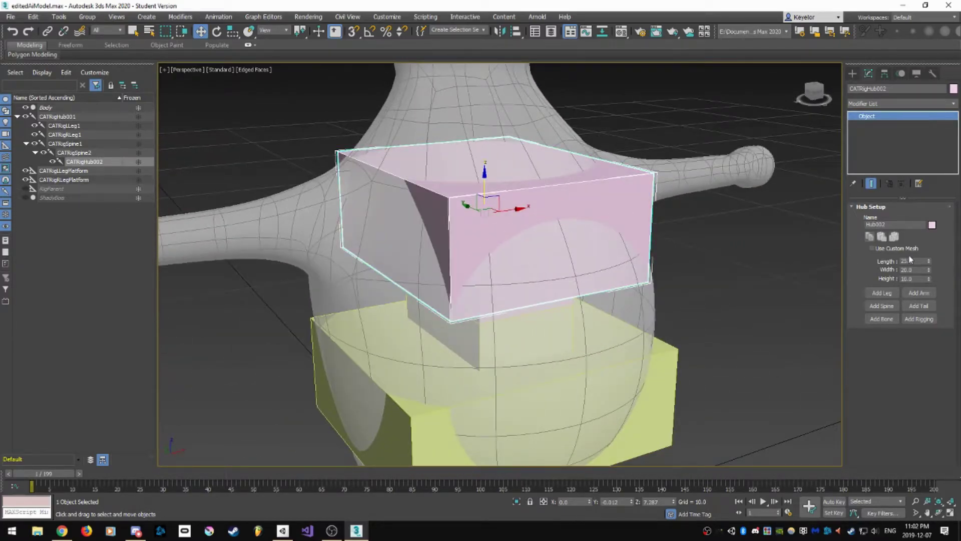
drag(928, 264, 931, 280)
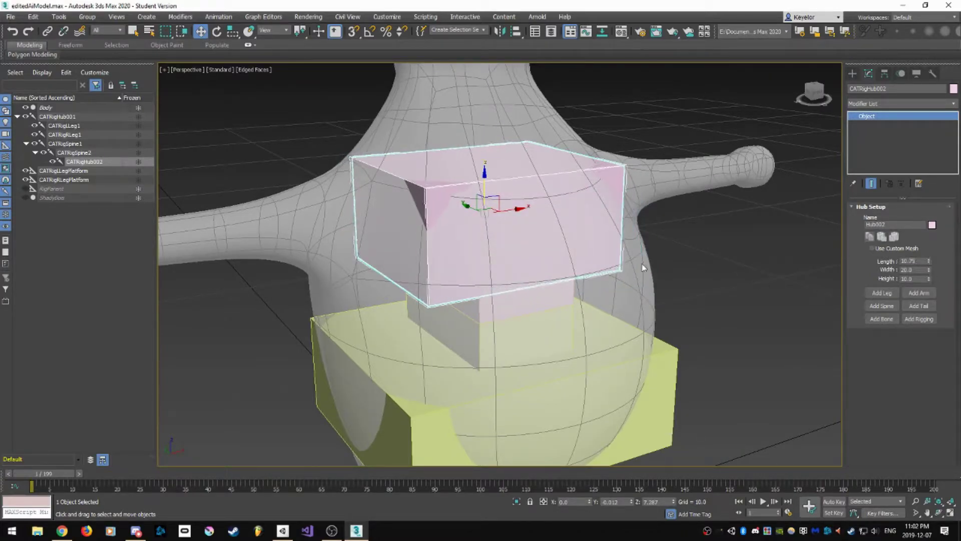
alt+middle_drag(644, 264, 717, 264)
drag(929, 269, 930, 259)
alt+middle_drag(710, 233, 618, 235)
drag(929, 279, 930, 266)
middle_drag(601, 220, 609, 249)
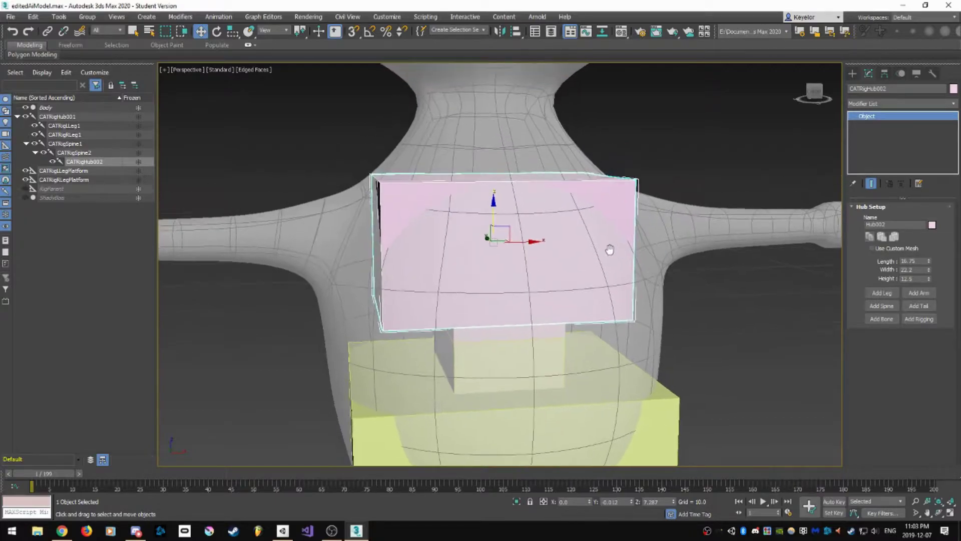
Raise the upper hub to Z about 7.88 and reduce its length to about 12.9 and its width to about 18.71.
drag(503, 201, 505, 171)
drag(928, 271, 930, 274)
alt+middle_drag(618, 238, 652, 237)
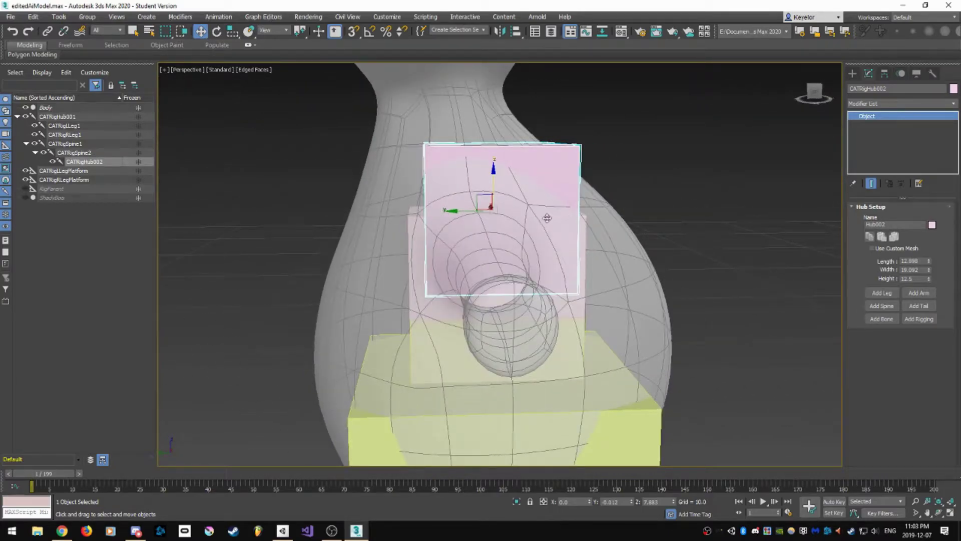
drag(930, 269, 931, 273)
In a side view, move the upper hub away from the belly to Y about 0.59.
key(alt+w)
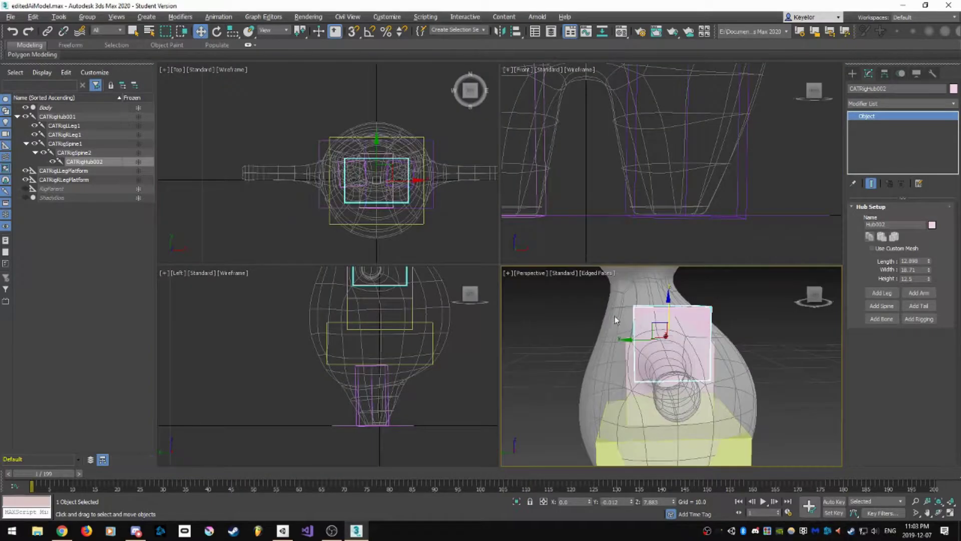
key(alt+w)
click(817, 93)
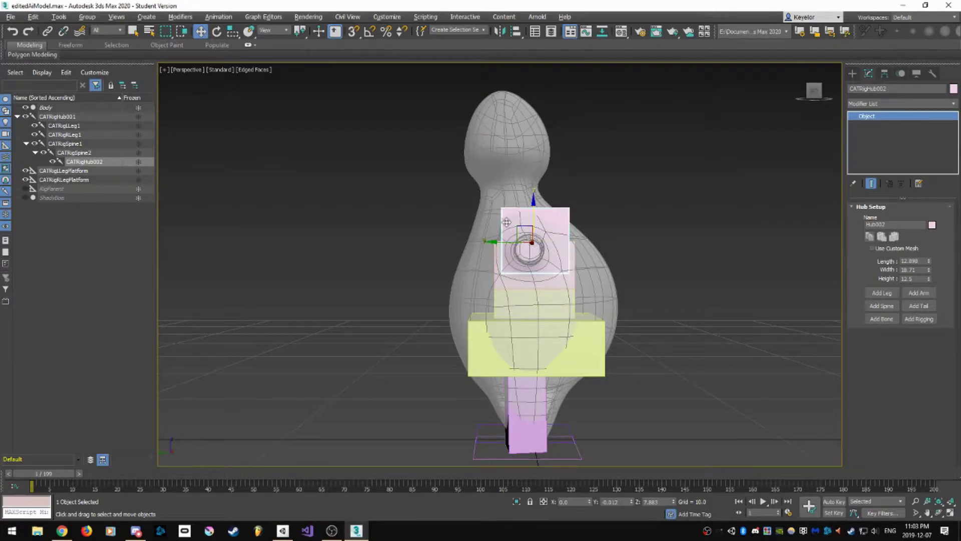
drag(495, 244, 482, 247)
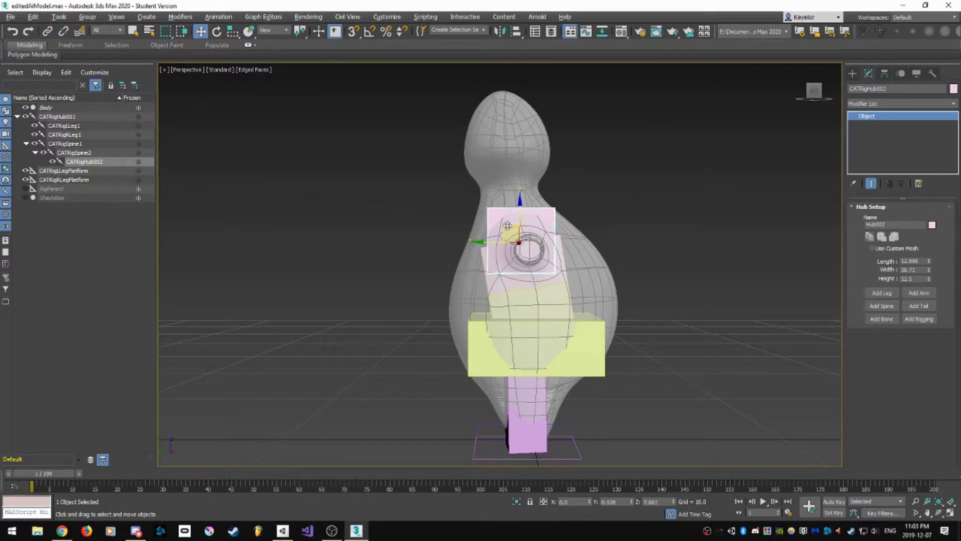
Enlarge the first spine bone to X about 20.1 and Y 24.0.
click(550, 299)
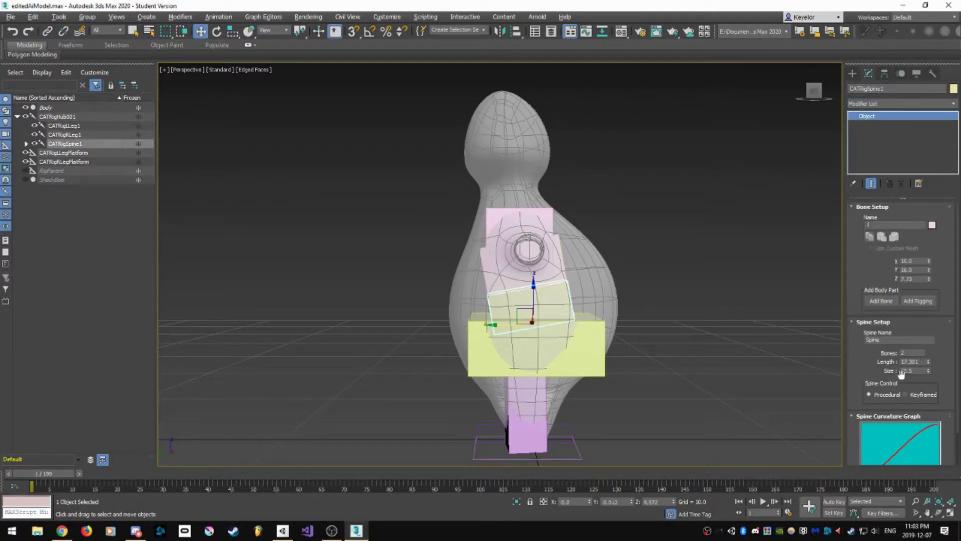
drag(929, 271, 946, 246)
alt+middle_drag(648, 291, 575, 319)
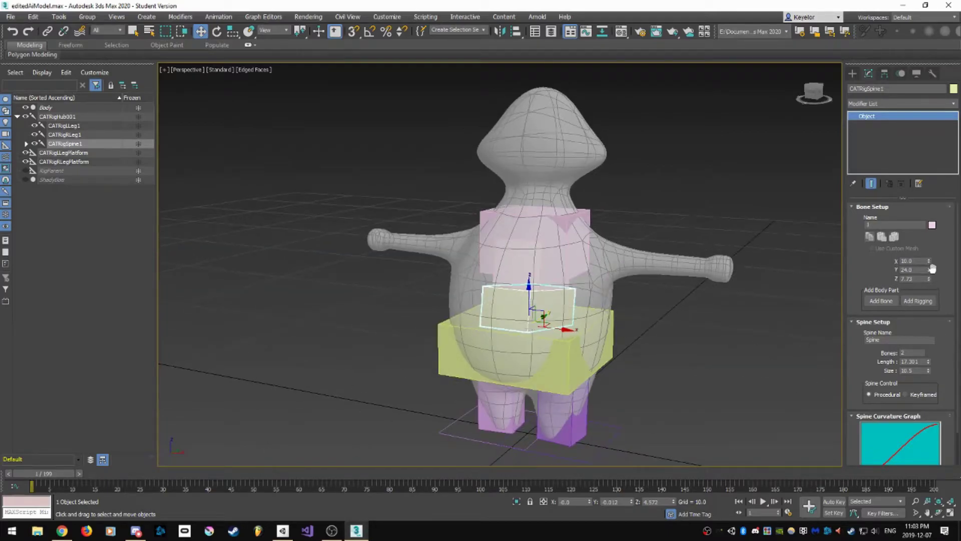
drag(930, 261, 948, 216)
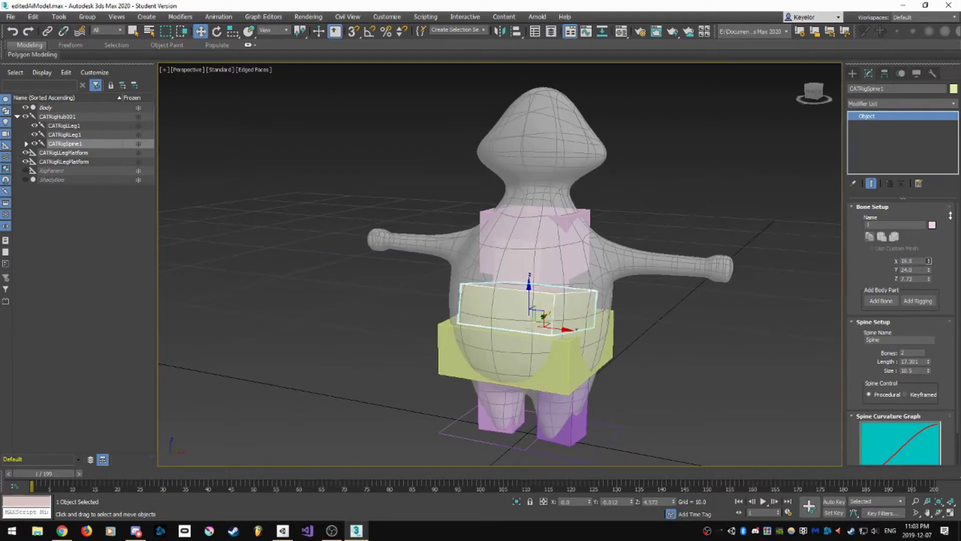
alt+middle_drag(751, 266, 681, 286)
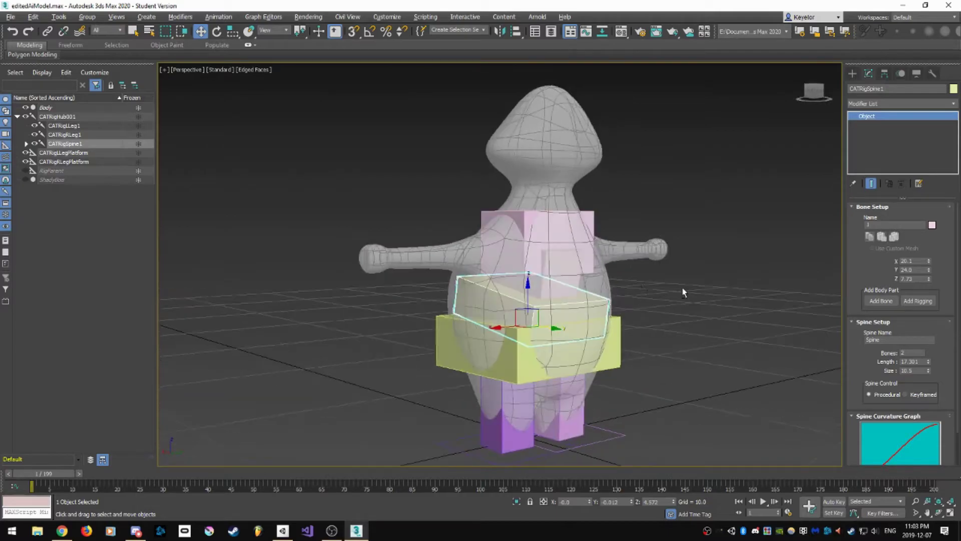
Add an arm to the upper hub.
click(548, 286)
alt+middle_drag(562, 328, 741, 305)
scroll(568, 279, up, 4)
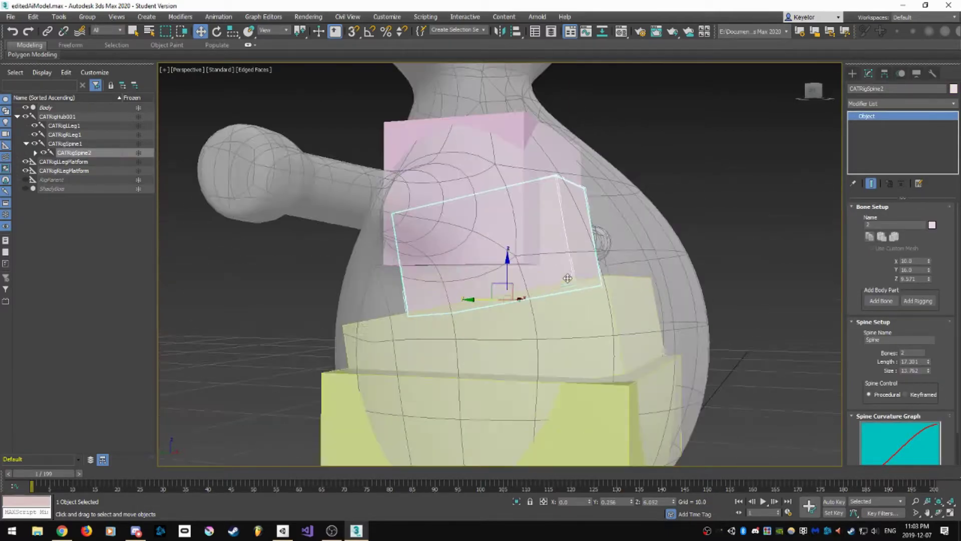
click(504, 158)
alt+middle_drag(525, 224, 429, 250)
middle_drag(625, 278, 516, 255)
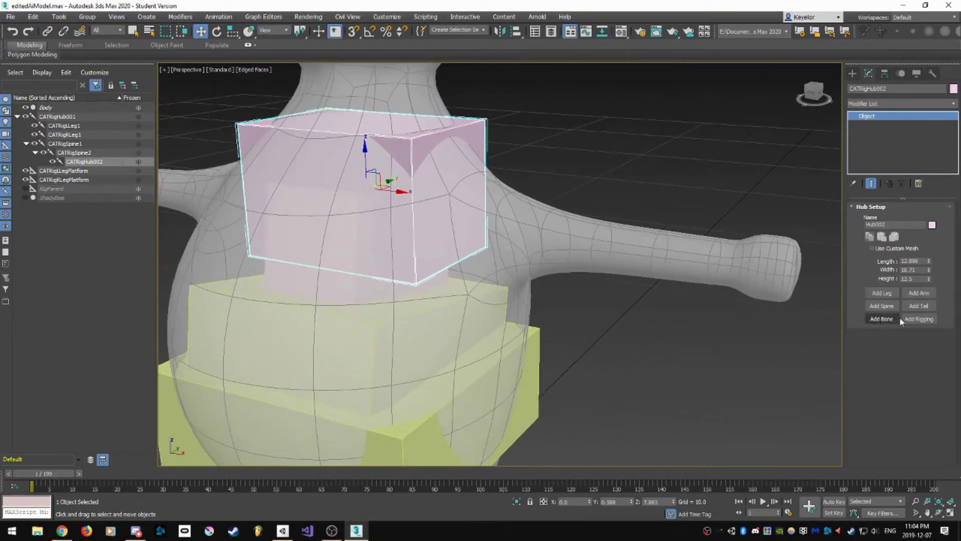
click(919, 293)
scroll(660, 282, down, 5)
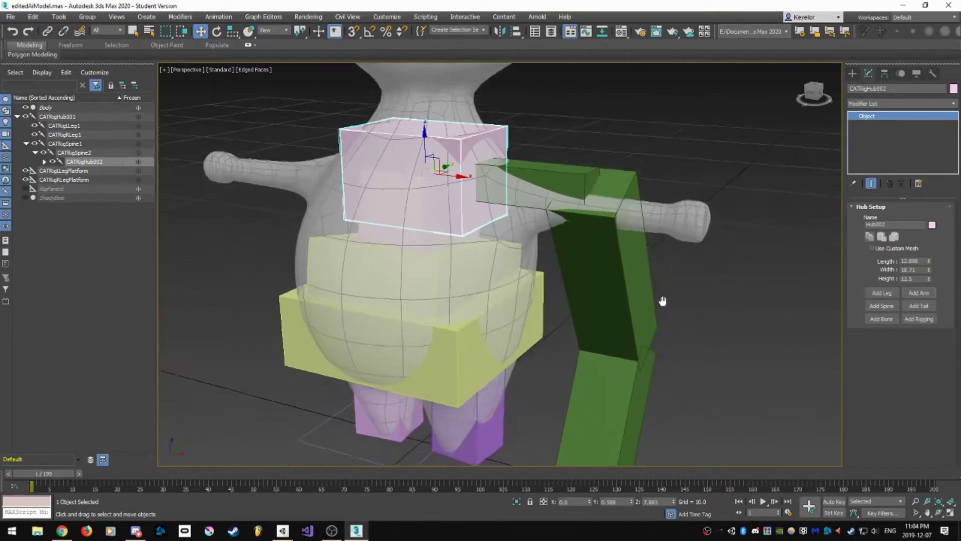
scroll(660, 281, down, 8)
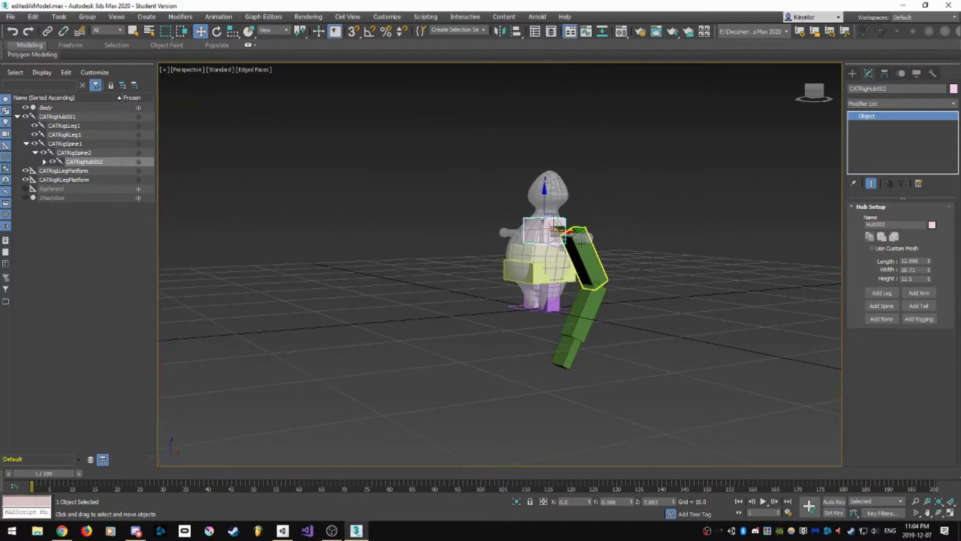
scroll(565, 229, up, 10)
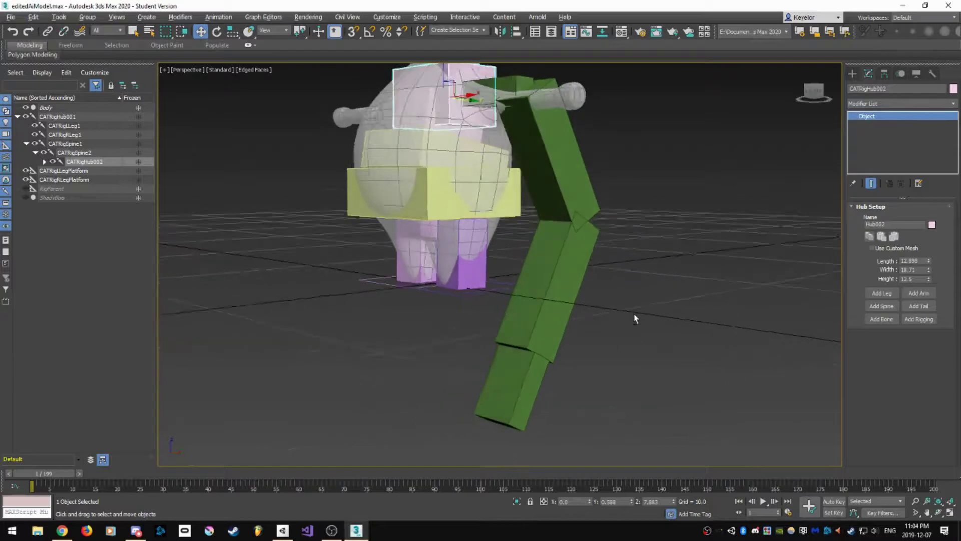
middle_drag(619, 322, 623, 340)
Set the left arm's number of bones to 1.
click(531, 166)
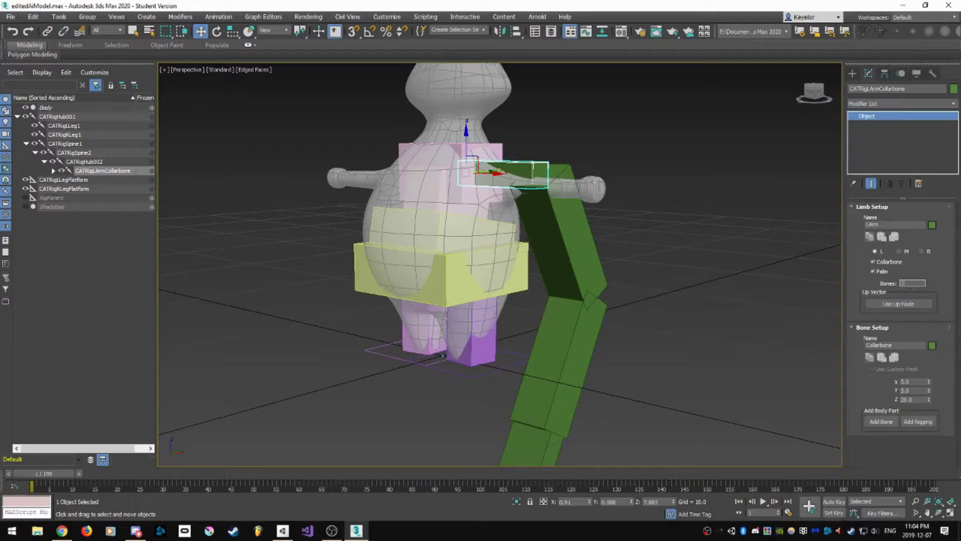
key(Return)
mouse_move(599, 291)
alt+middle_down()
mouse_move(635, 347)
mouse_move(596, 279)
alt+middle_up()
alt+middle_drag(504, 167, 538, 249)
scroll(541, 198, up, 5)
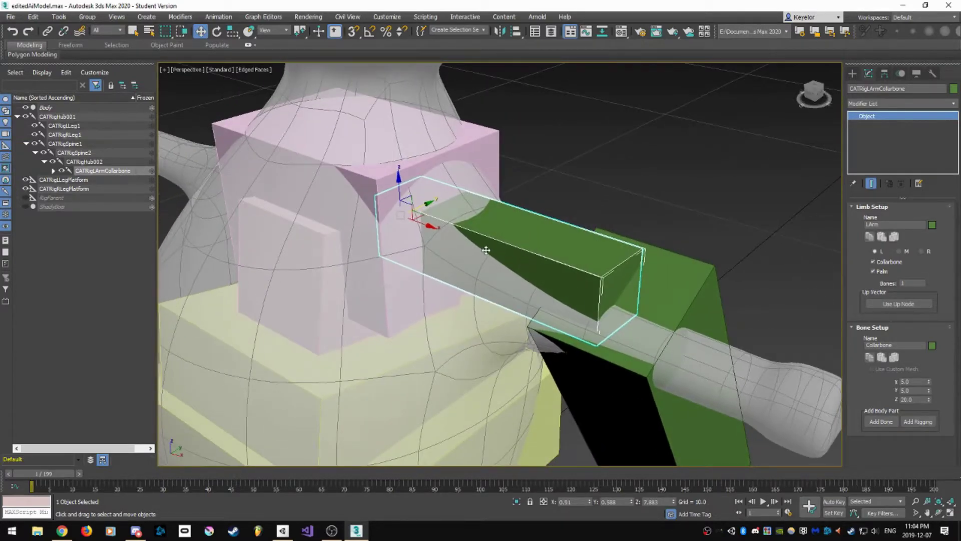
Try removing the left arm's collarbone and restore it.
click(874, 262)
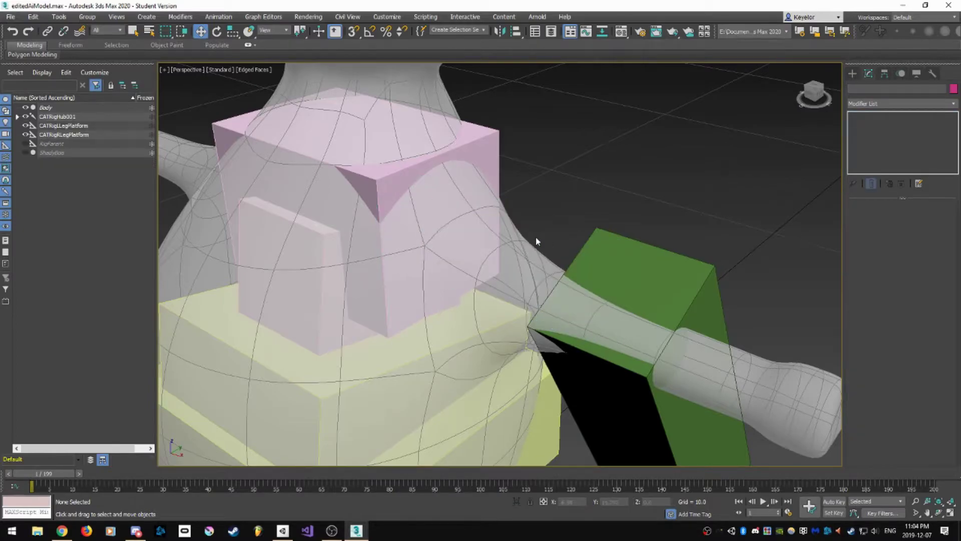
click(630, 265)
click(874, 261)
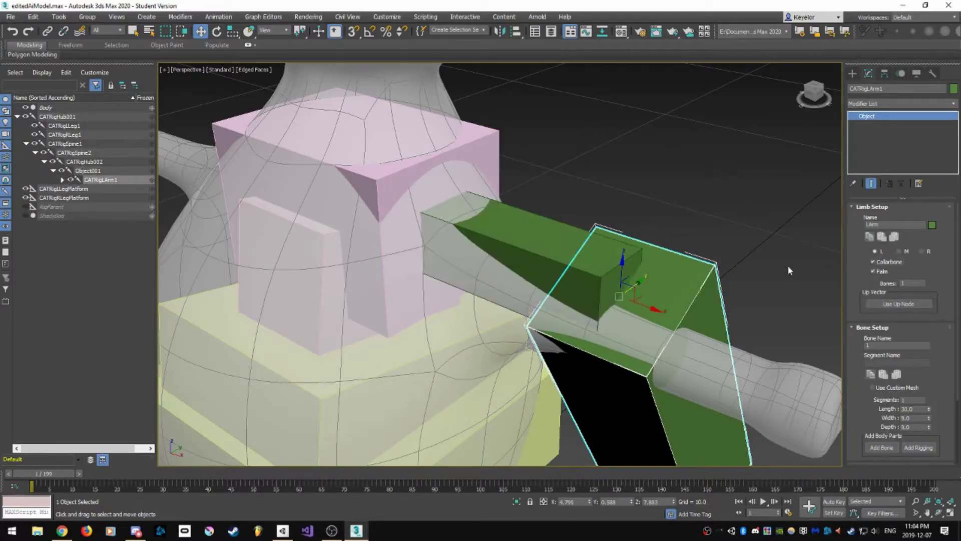
Remove the palm from the left arm while keeping its collarbone.
scroll(580, 203, up, 5)
scroll(580, 203, down, 5)
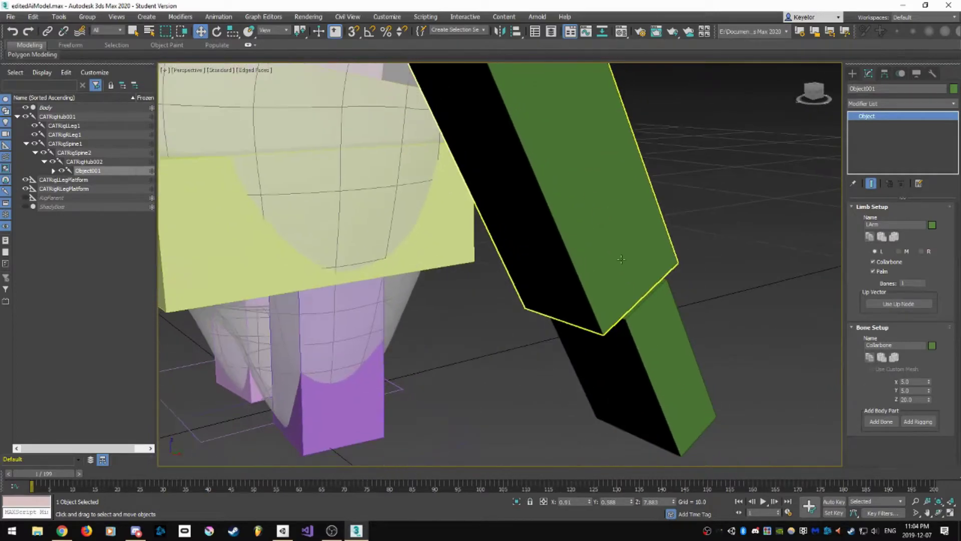
click(664, 336)
scroll(493, 160, down, 5)
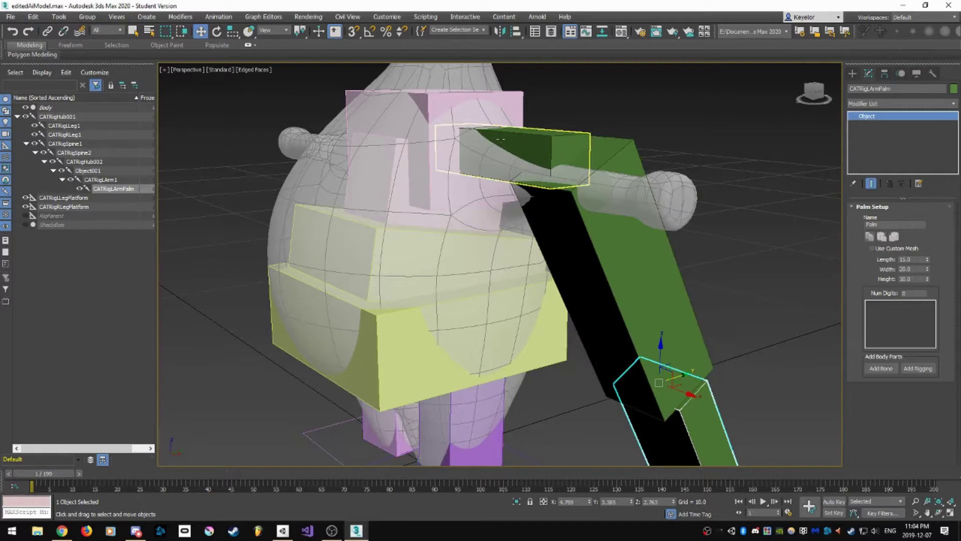
click(501, 140)
alt+middle_drag(622, 290, 652, 289)
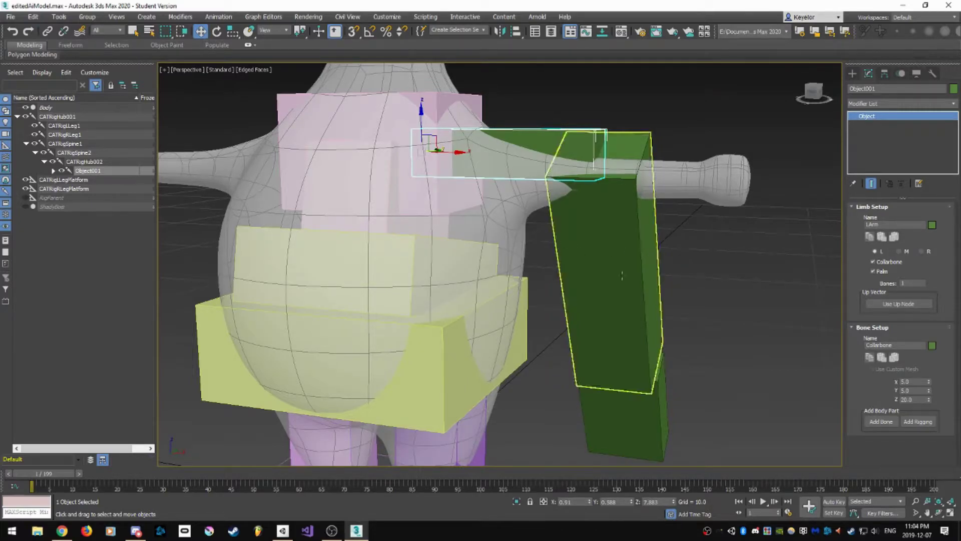
click(873, 272)
alt+middle_drag(575, 169, 599, 215)
middle_drag(520, 198, 565, 210)
In a front view, lower the left arm bone so the collarbone slopes along the shoulder.
click(814, 94)
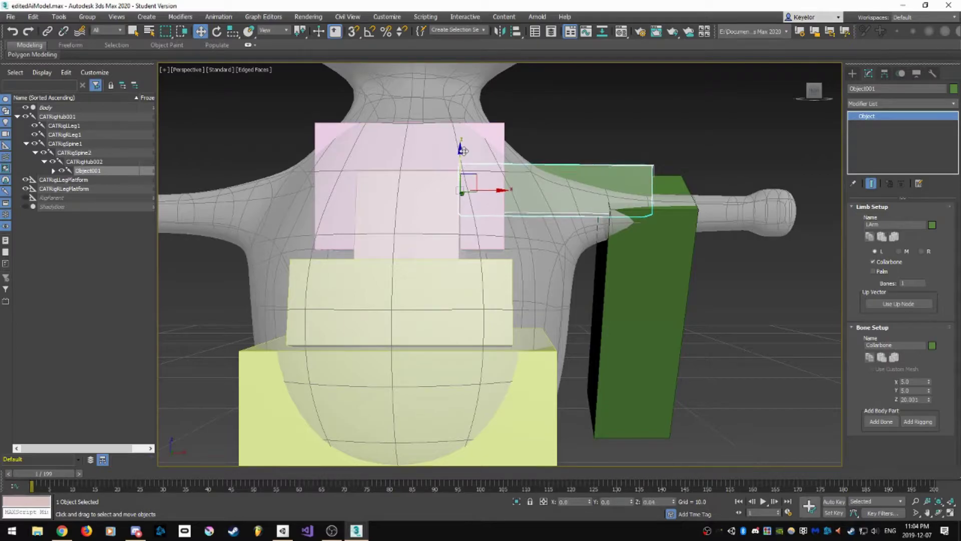
click(665, 228)
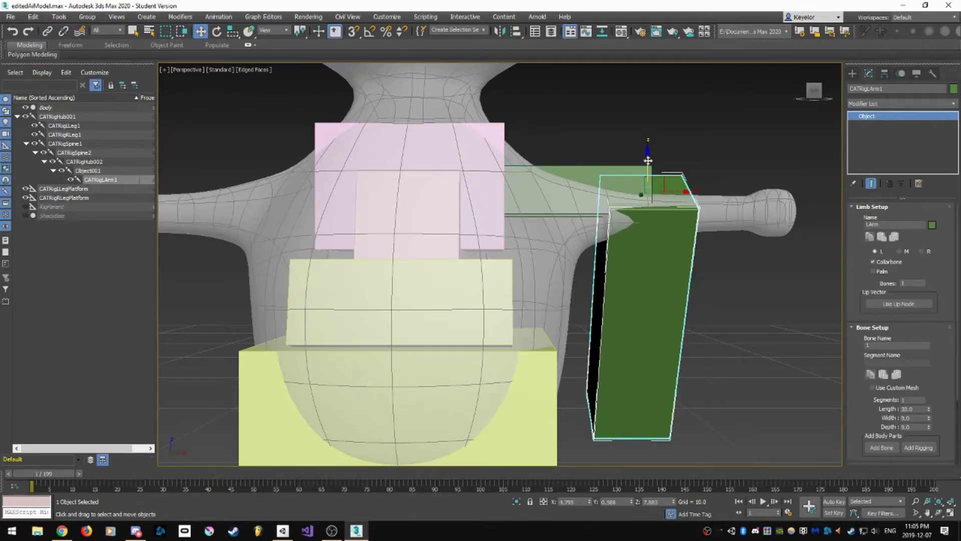
drag(647, 150, 649, 178)
Shrink the left collarbone to X 4.6, Y 4.95 and Z about 11.91.
click(571, 200)
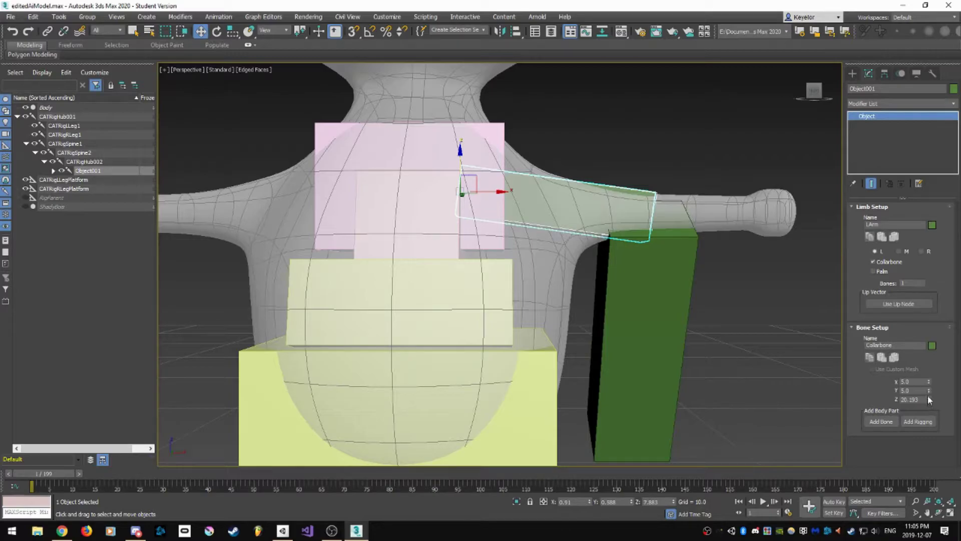
drag(928, 383, 931, 420)
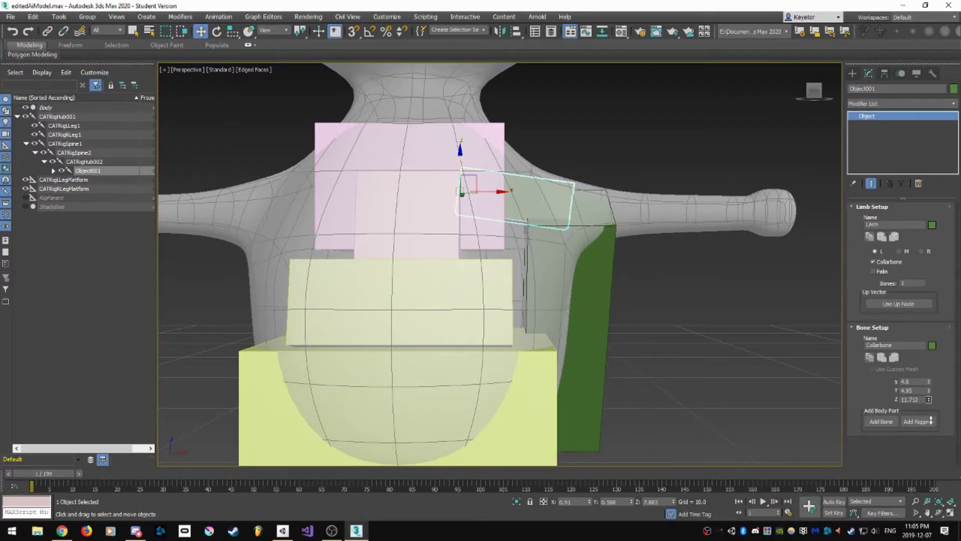
alt+middle_drag(716, 328, 676, 353)
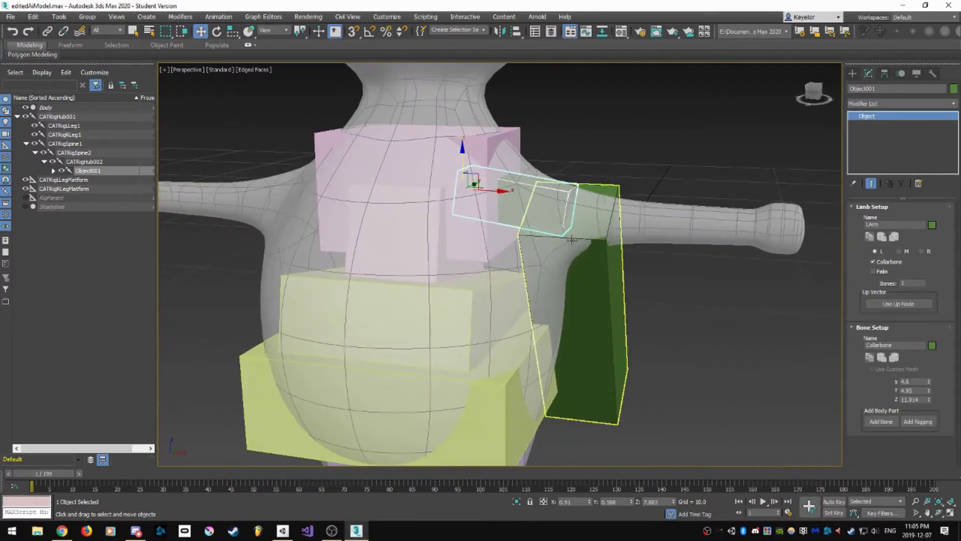
Try rotating the left arm bone outward along the mesh arm without angle snap, and undo the rotation.
click(609, 310)
alt+middle_drag(655, 321, 682, 335)
key(e)
drag(578, 175, 493, 193)
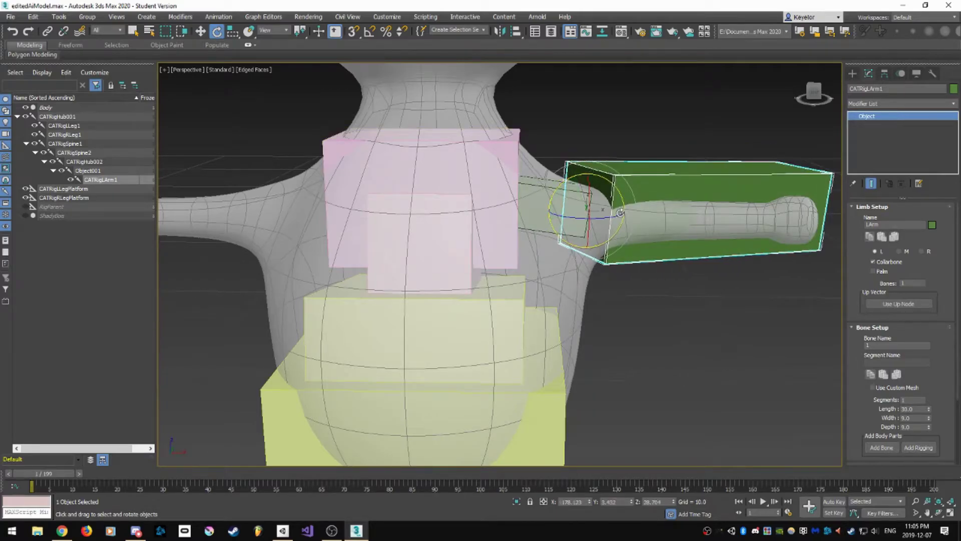
key(ctrl+z)
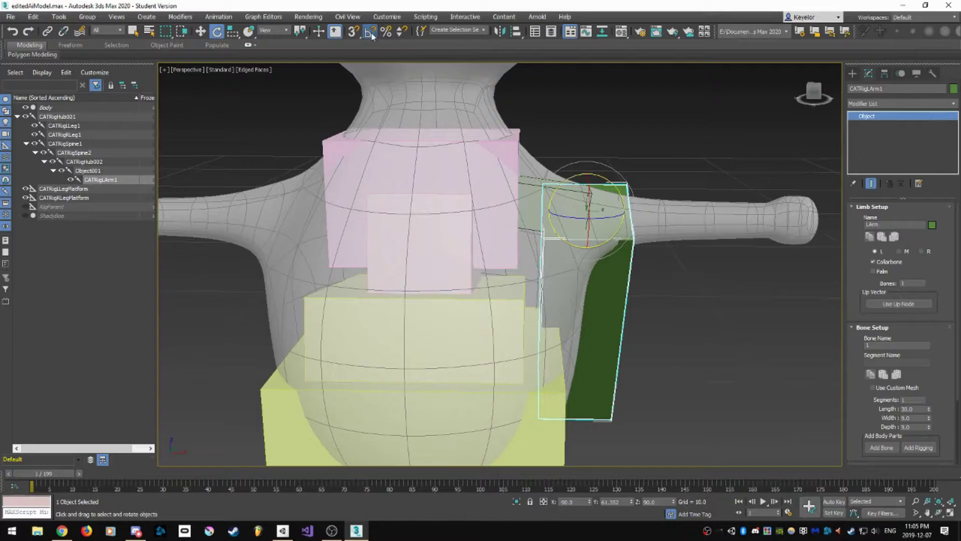
Rotate the left arm bone outward to horizontal with angle snap on, and turn angle snap off.
click(371, 34)
drag(581, 174, 537, 190)
alt+middle_drag(720, 201, 650, 262)
drag(600, 157, 579, 171)
alt+middle_drag(588, 208, 646, 145)
click(369, 31)
alt+middle_drag(622, 187, 624, 212)
key(w)
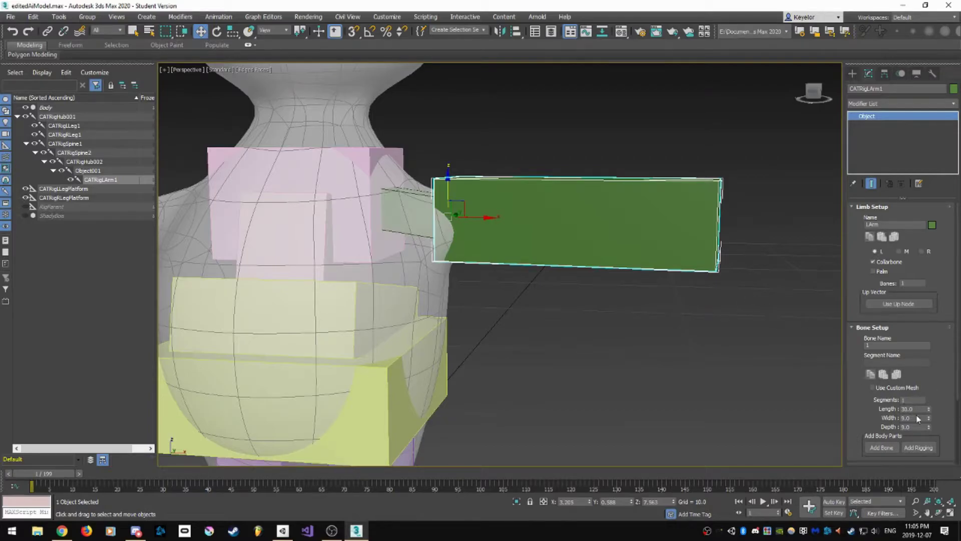
Resize the left arm bone to a length of about 22.8, a width of about 4.23 and a depth of 4.95.
drag(929, 408, 931, 439)
alt+middle_drag(792, 336, 721, 356)
drag(930, 427, 925, 446)
alt+middle_drag(738, 359, 683, 361)
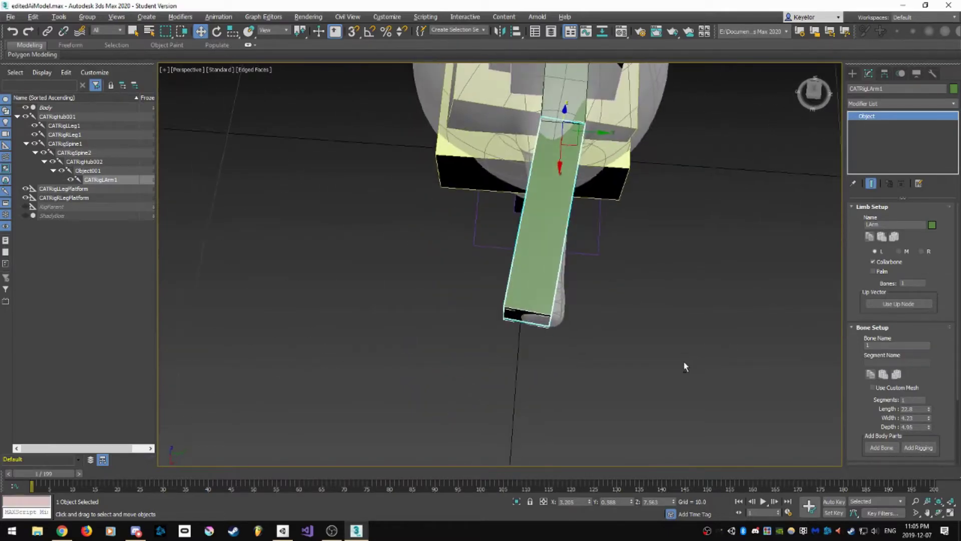
Rotate the left arm bone slightly about its vertical axis so it follows the direction of the mesh arm.
key(e)
drag(576, 163, 580, 160)
alt+middle_drag(500, 291, 498, 224)
scroll(576, 199, up, 5)
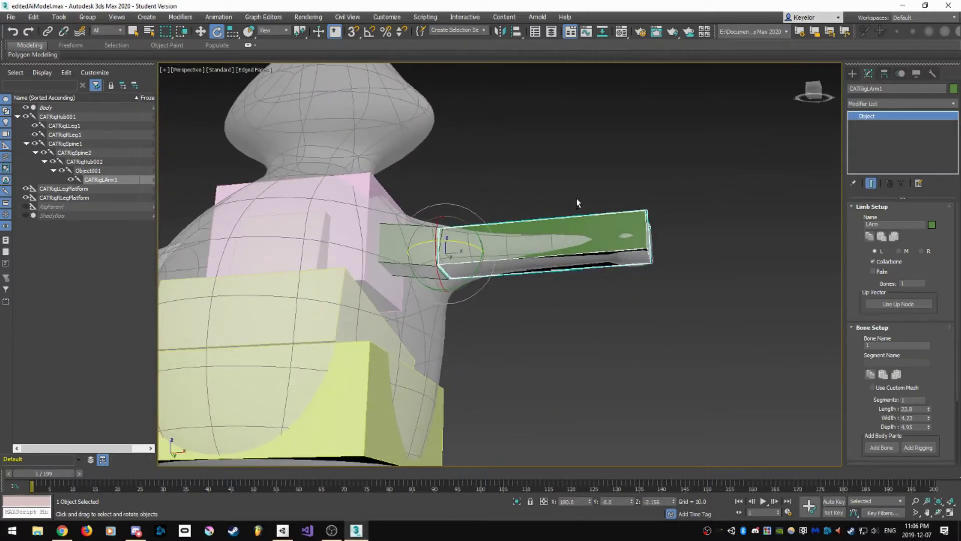
alt+middle_drag(549, 253, 554, 269)
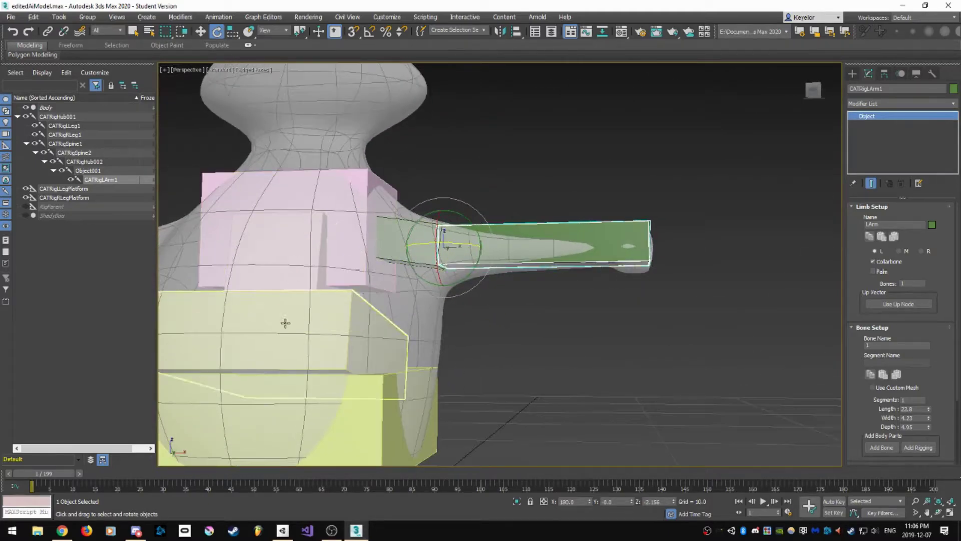
alt+middle_drag(426, 247, 445, 254)
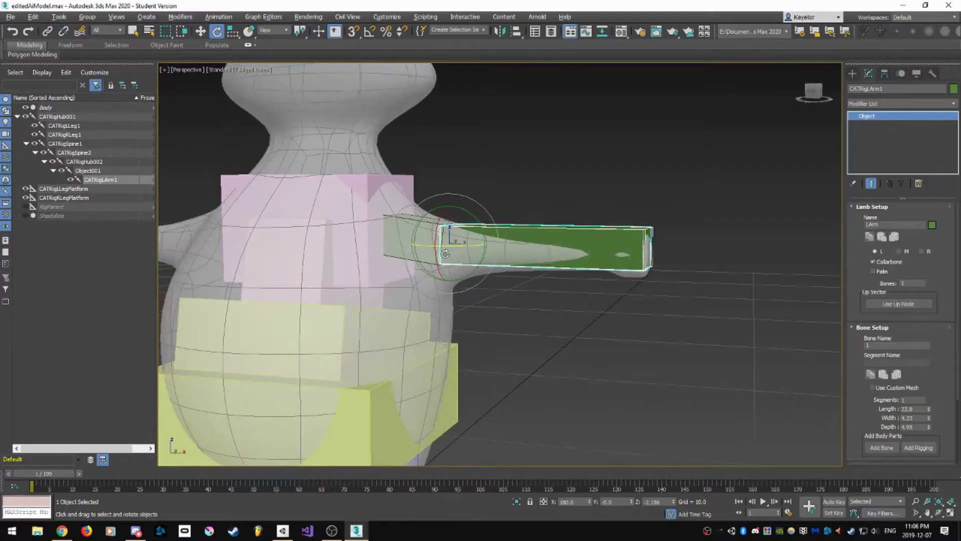
Lower the left arm bone slightly, to a Z position of about 7.44, to centre it in the mesh arm.
scroll(499, 241, up, 3)
alt+middle_drag(546, 270, 566, 253)
key(w)
drag(411, 206, 414, 216)
alt+middle_drag(414, 215, 411, 240)
scroll(413, 246, down, 2)
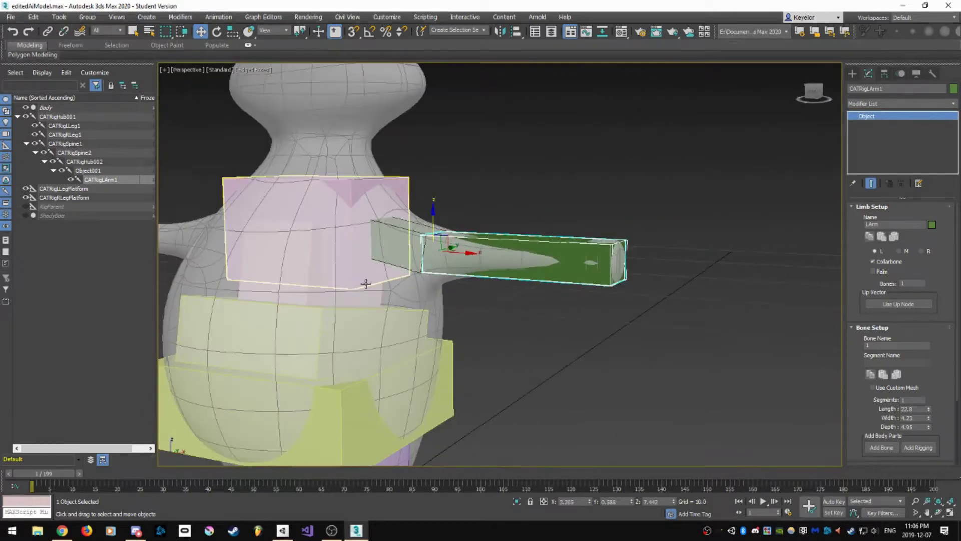
Examine from several angles how the left arm, collarbone, hubs and spine bones fit inside the body mesh.
scroll(362, 281, down, 3)
alt+middle_drag(395, 291, 534, 294)
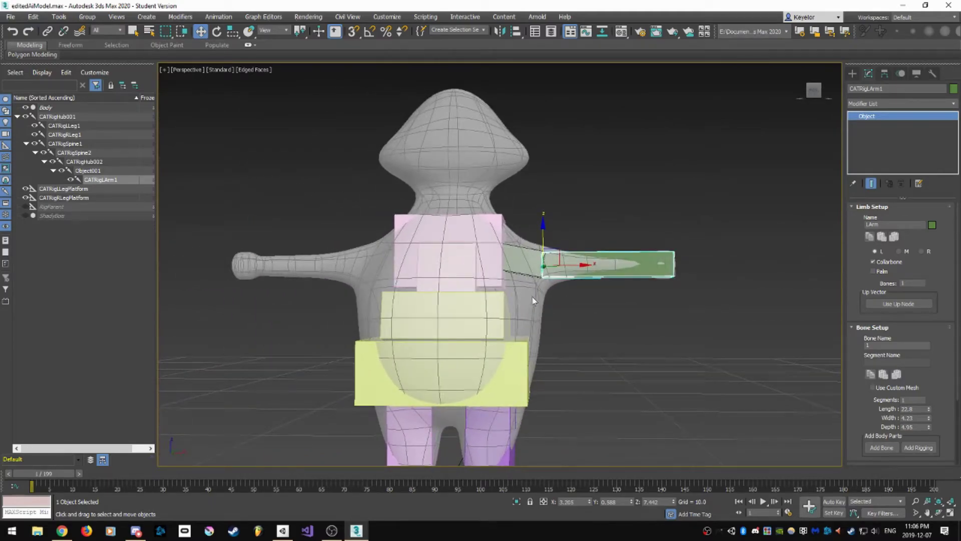
alt+middle_drag(552, 326, 522, 341)
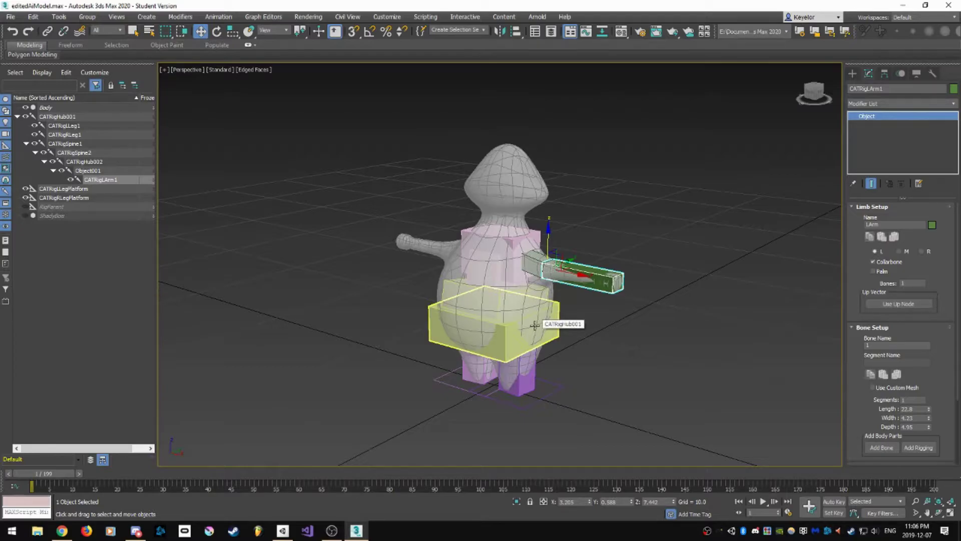
alt+middle_drag(520, 320, 515, 263)
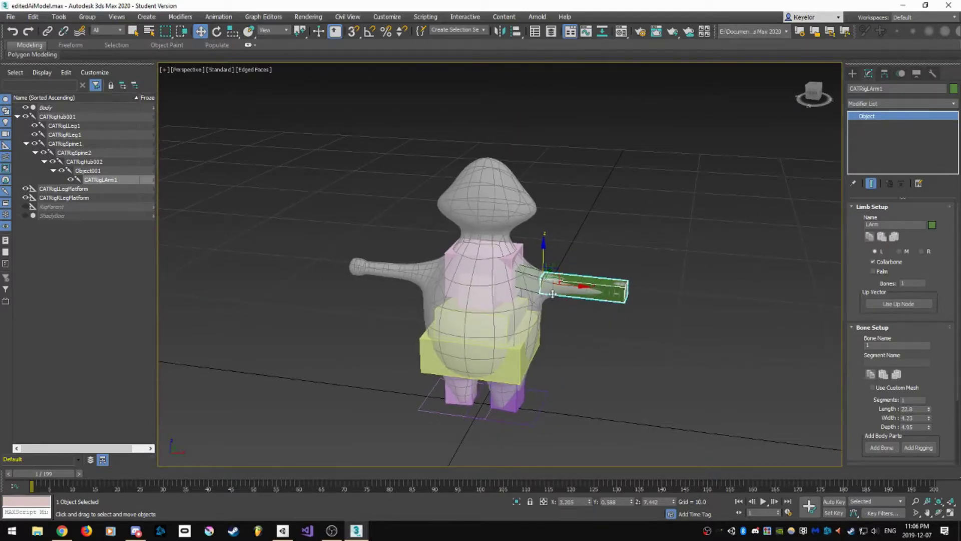
scroll(552, 298, up, 5)
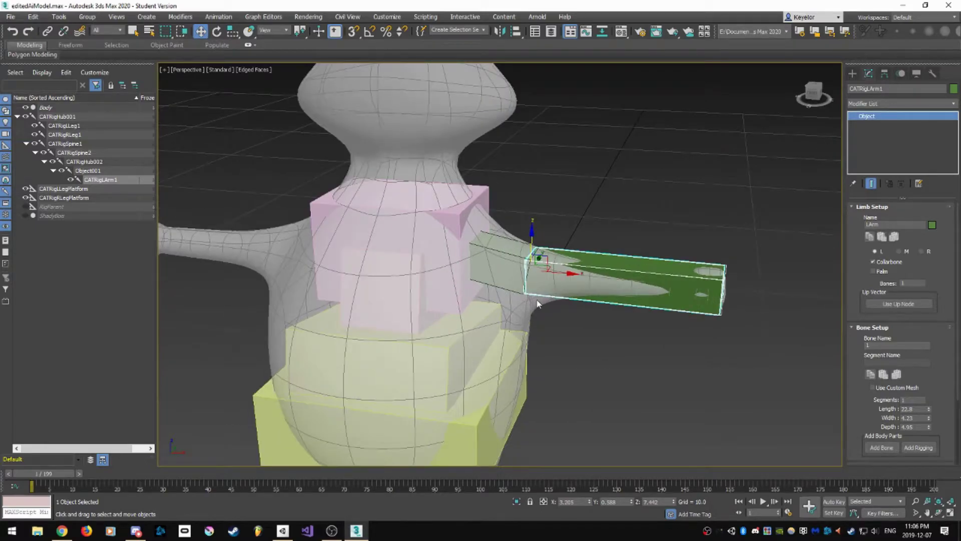
scroll(536, 302, down, 5)
mouse_move(536, 323)
alt+middle_down()
mouse_move(550, 315)
mouse_move(538, 310)
alt+middle_up()
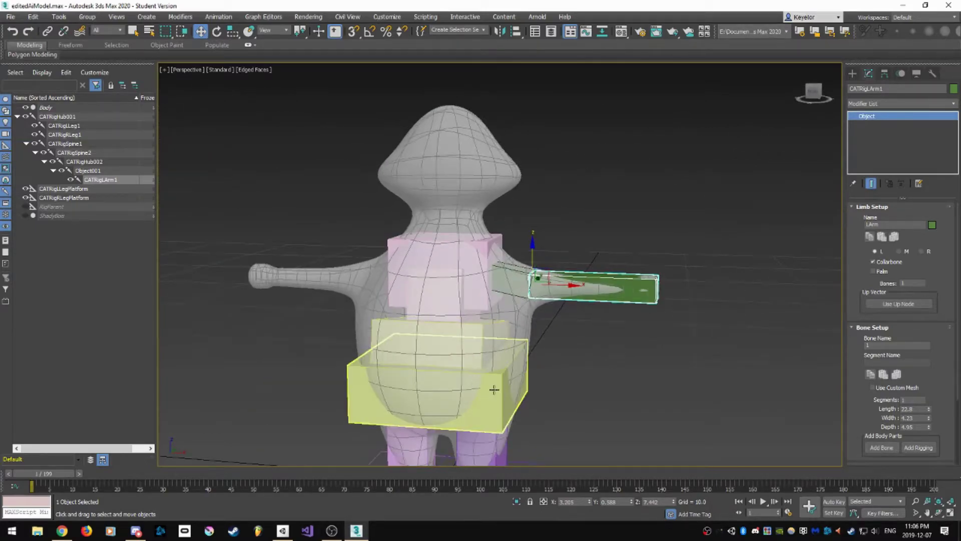
scroll(494, 389, up, 5)
alt+middle_drag(622, 230, 523, 209)
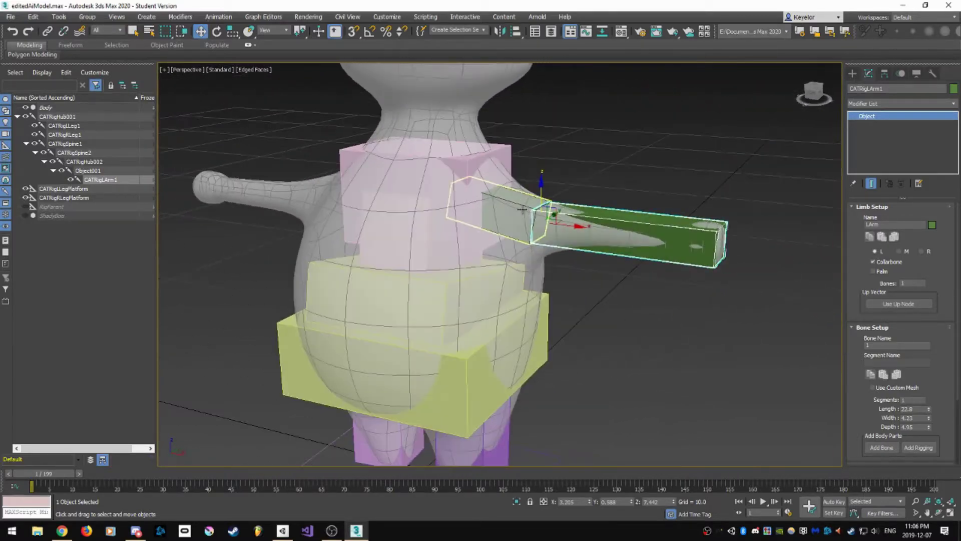
Adjust the position of the left collarbone slightly beside the upper hub.
click(523, 210)
drag(494, 201, 522, 219)
alt+middle_drag(487, 245, 504, 250)
Add a second arm to the upper hub for the character's right side.
click(480, 229)
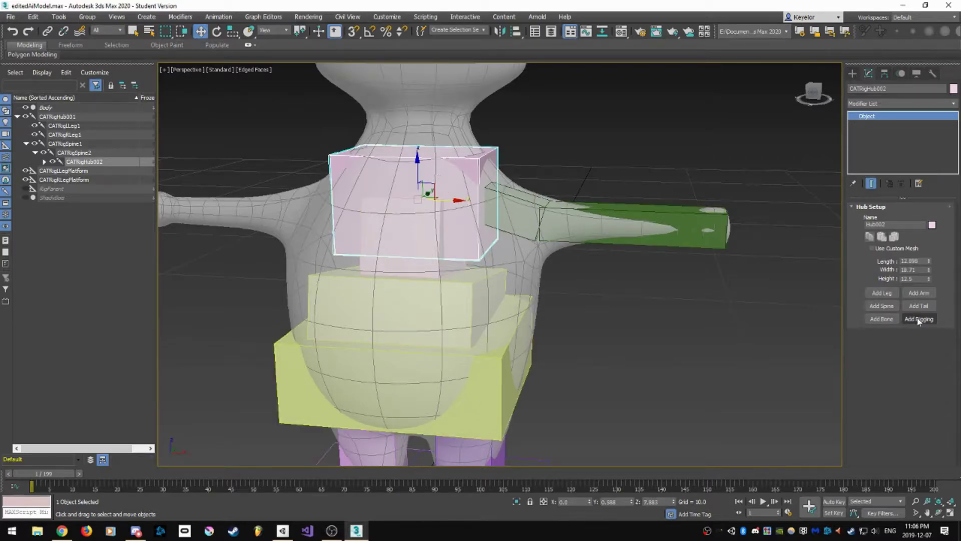
click(919, 293)
alt+middle_drag(361, 263, 460, 306)
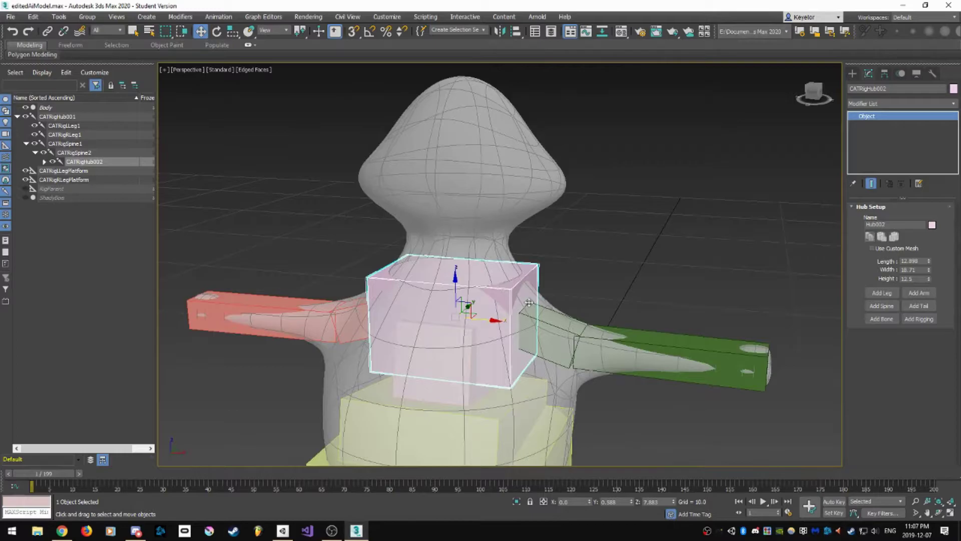
Add an extra bone to the upper hub and raise it onto the hub's top at the base of the mesh neck.
middle_drag(530, 301, 510, 255)
middle_drag(497, 397, 528, 365)
scroll(506, 201, up, 3)
middle_drag(524, 213, 535, 280)
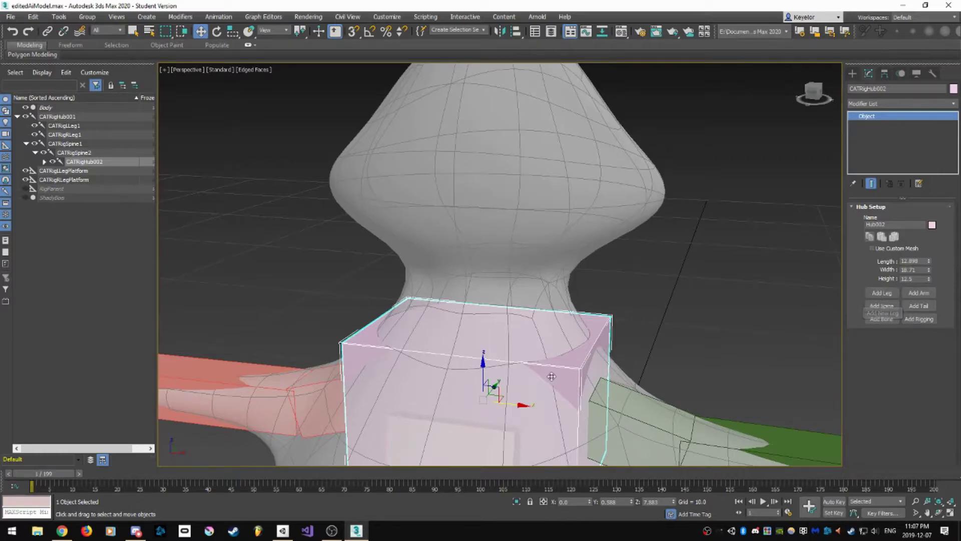
middle_drag(576, 350, 561, 301)
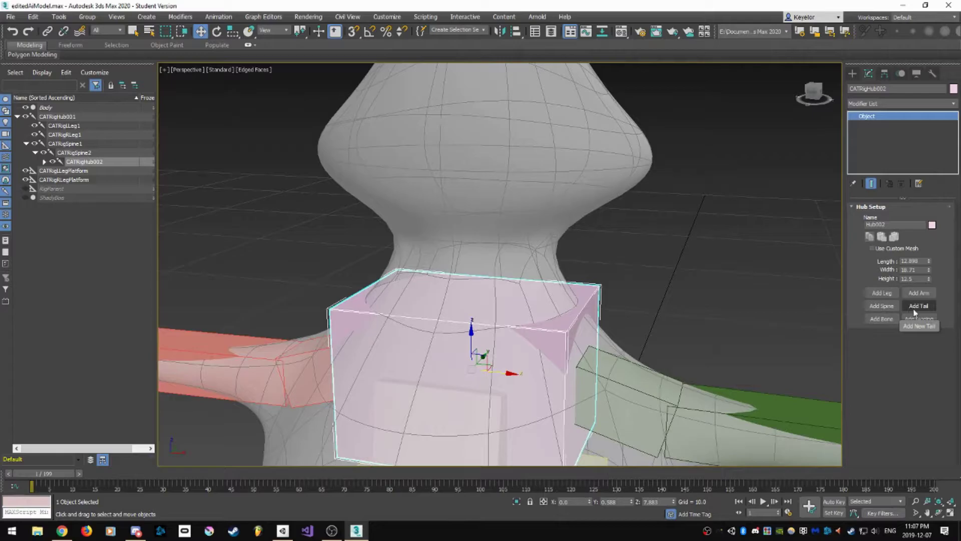
click(882, 319)
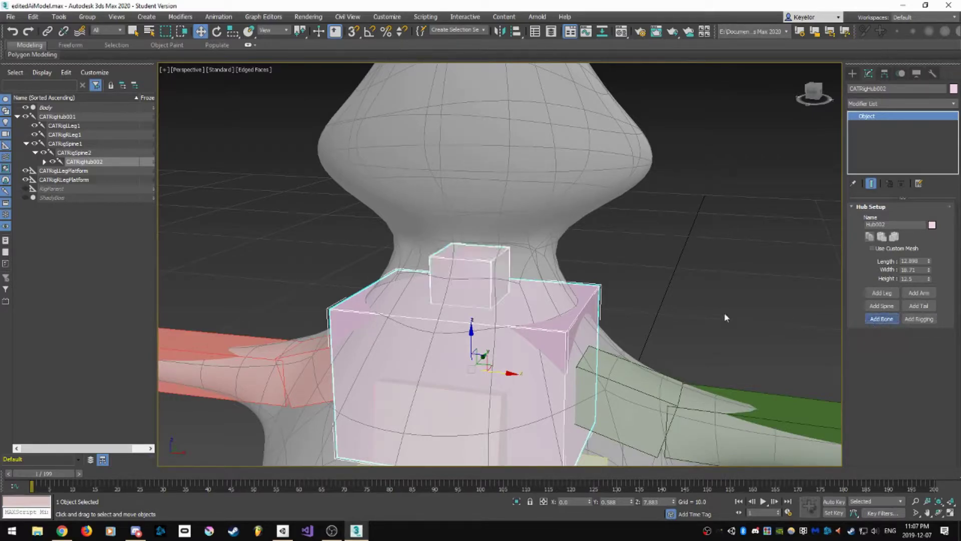
click(503, 299)
drag(471, 331, 482, 261)
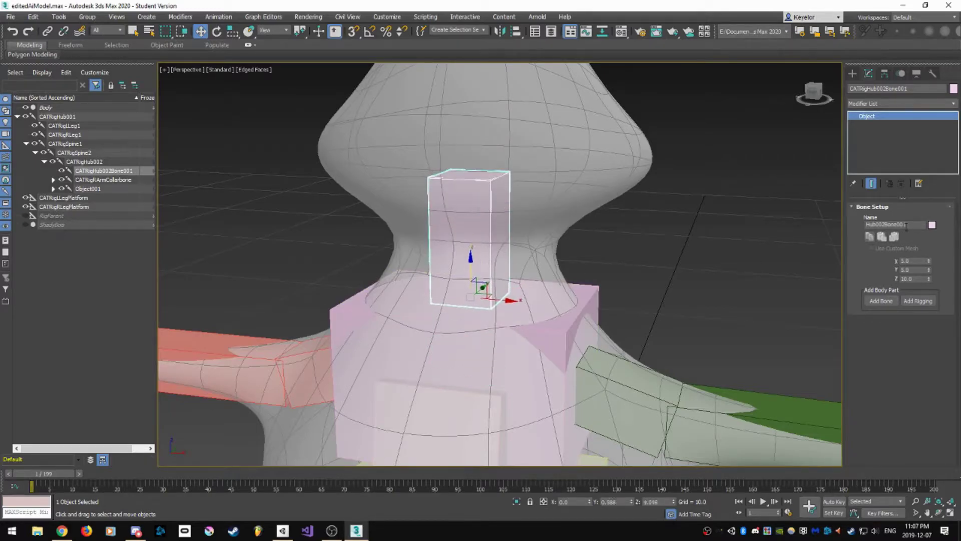
Rename the new bone as Neck and set its Z size to 4.8 to match the mesh neck.
text(Neck)
key(Return)
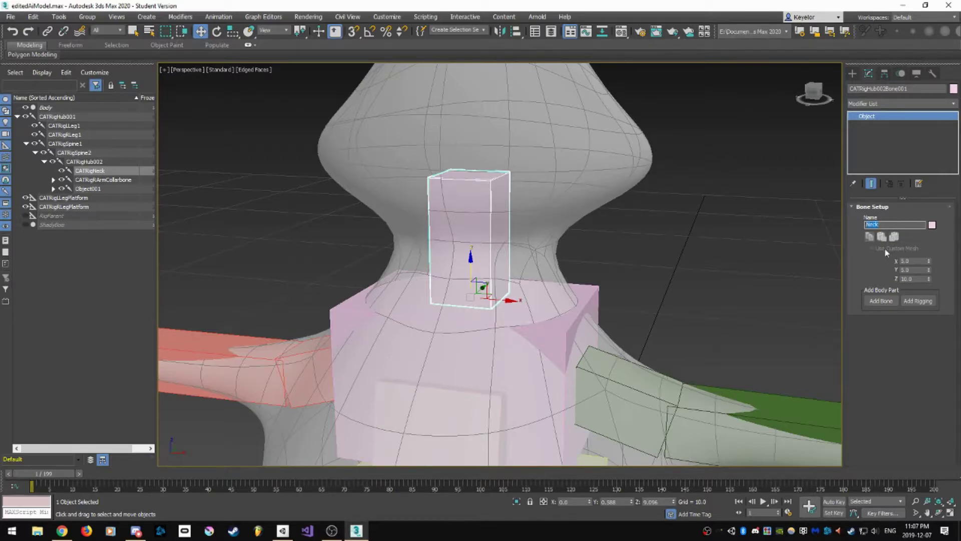
drag(929, 279, 930, 307)
alt+middle_drag(644, 268, 510, 293)
alt+middle_drag(500, 251, 504, 261)
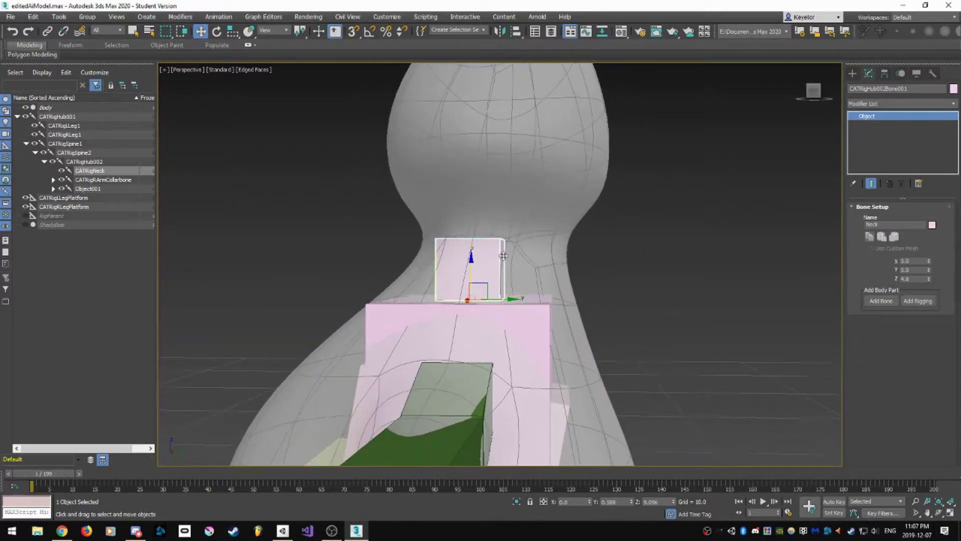
Move the neck bone along Y to about 0.97 to centre it inside the mesh neck.
drag(512, 300, 548, 299)
alt+middle_drag(547, 299, 547, 307)
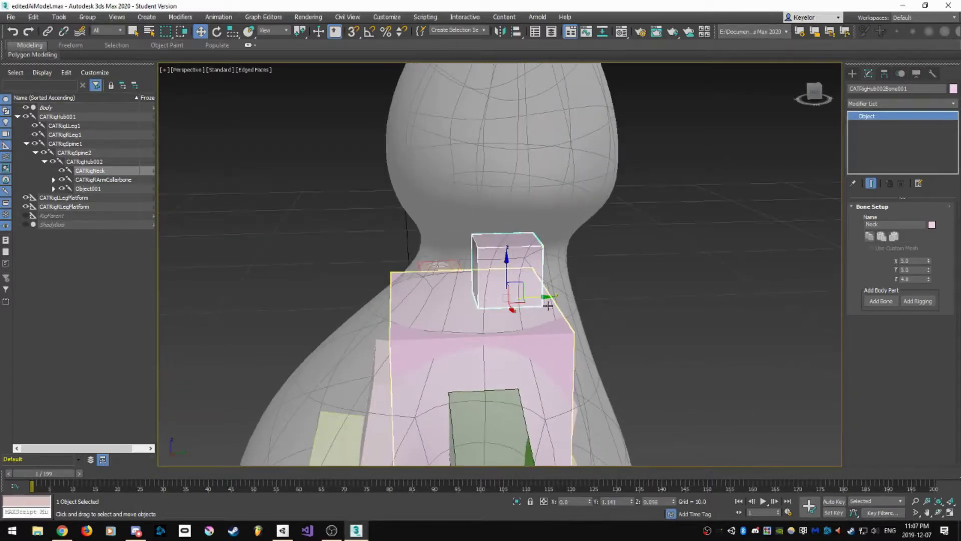
drag(548, 299, 541, 308)
alt+middle_drag(541, 308, 503, 290)
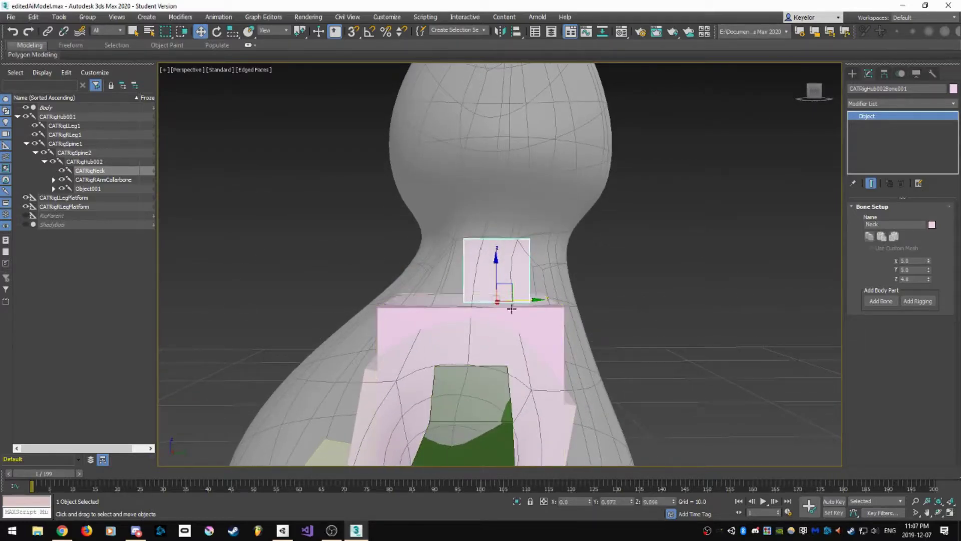
scroll(490, 286, up, 4)
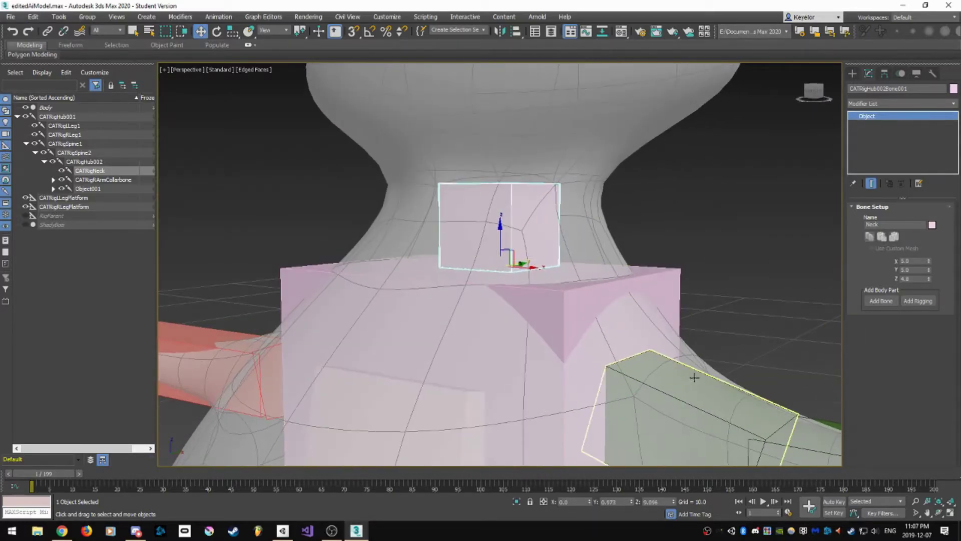
scroll(710, 415, down, 3)
alt+middle_drag(694, 273, 622, 316)
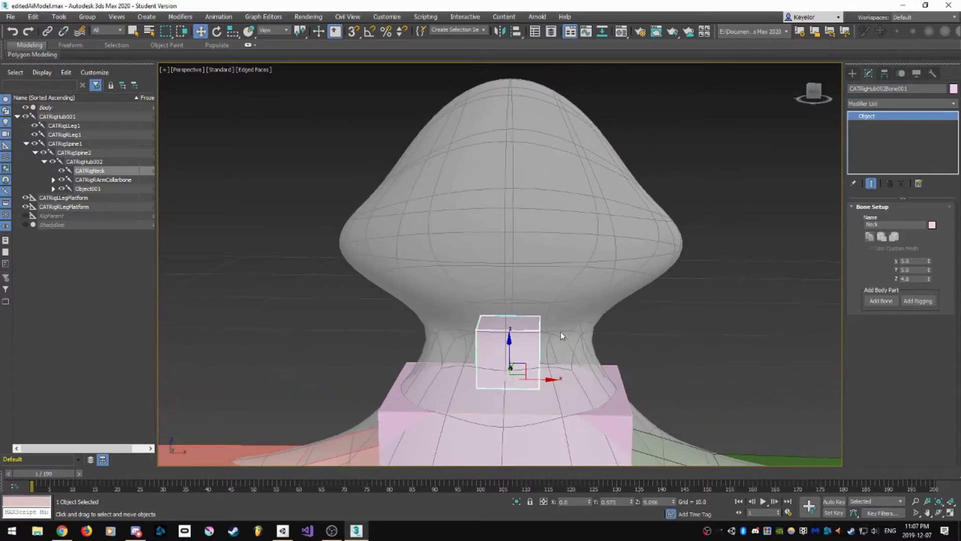
Add a child bone on top of the neck bone for the head and check its alignment with the neck.
click(881, 302)
mouse_move(476, 332)
alt+middle_down()
mouse_move(590, 301)
mouse_move(558, 349)
mouse_move(498, 358)
mouse_move(485, 332)
alt+middle_up()
scroll(555, 327, up, 5)
scroll(469, 345, up, 2)
alt+middle_drag(518, 298, 464, 337)
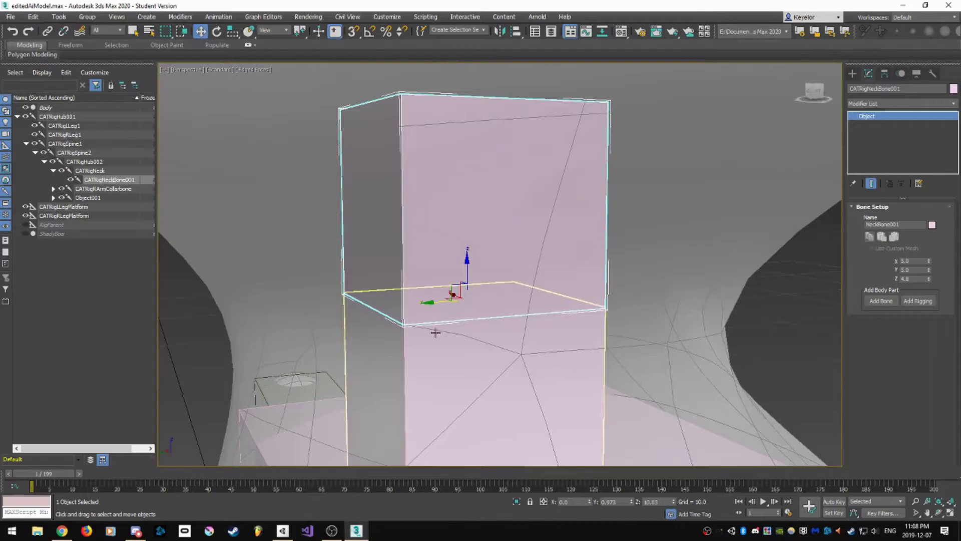
alt+middle_drag(615, 307, 496, 315)
scroll(496, 314, down, 5)
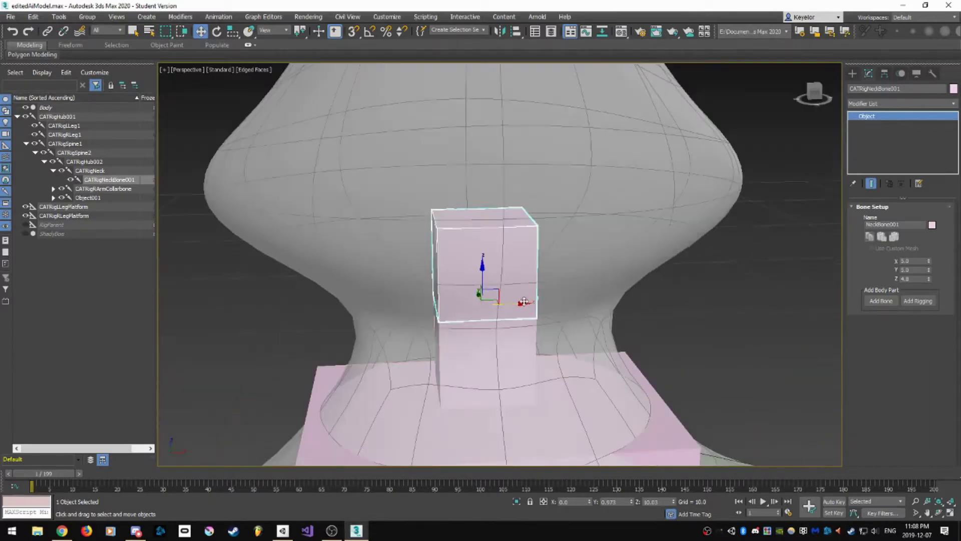
scroll(555, 294, down, 3)
mouse_move(555, 294)
alt+middle_down()
mouse_move(527, 317)
mouse_move(543, 287)
alt+middle_up()
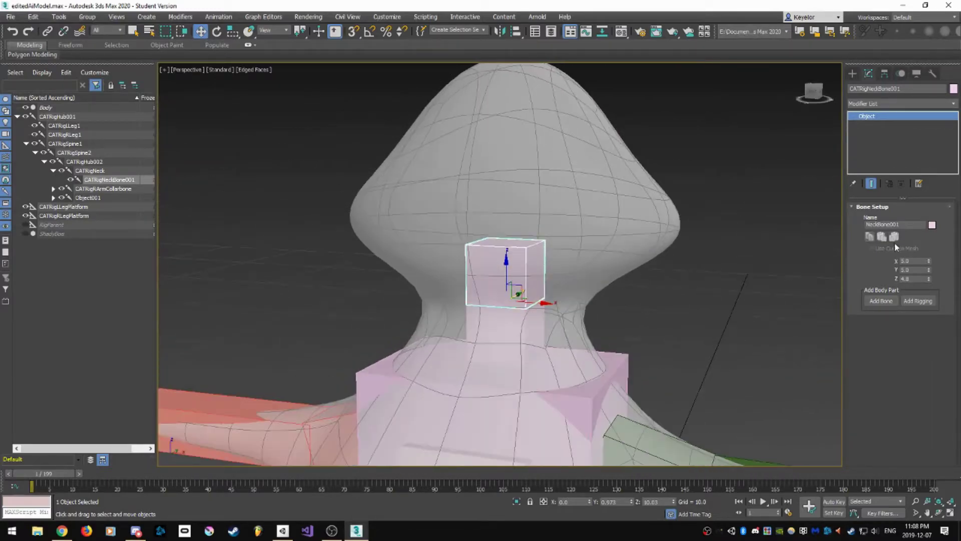
Rename the bone above the neck as Head.
drag(904, 224, 839, 227)
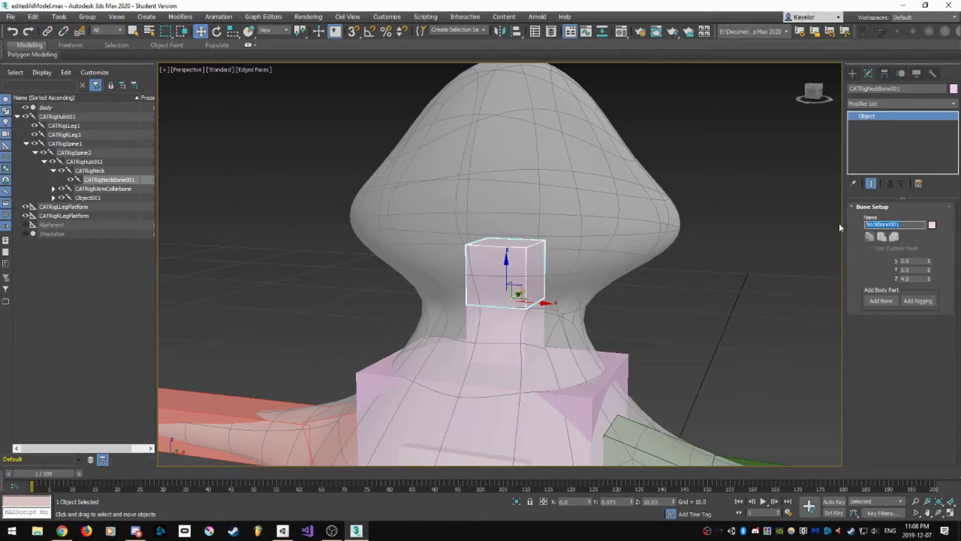
text(Hi)
text(ad)
key(Return)
Set the head bone's colour to pure red.
click(932, 225)
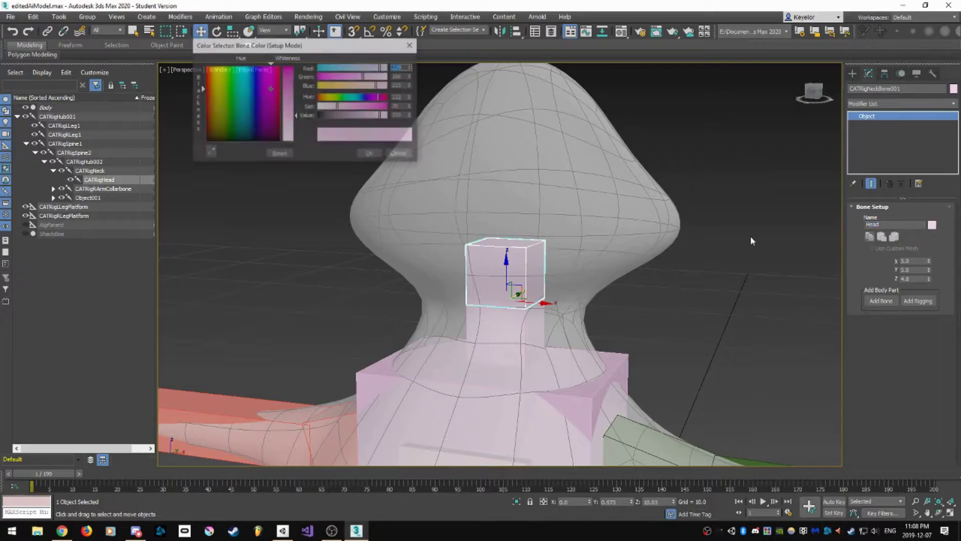
drag(265, 92, 205, 64)
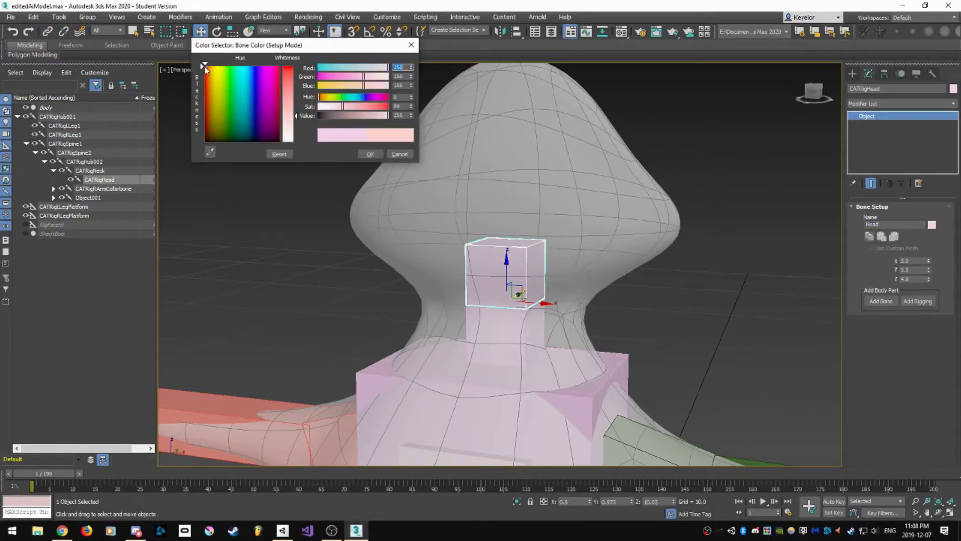
drag(296, 92, 296, 65)
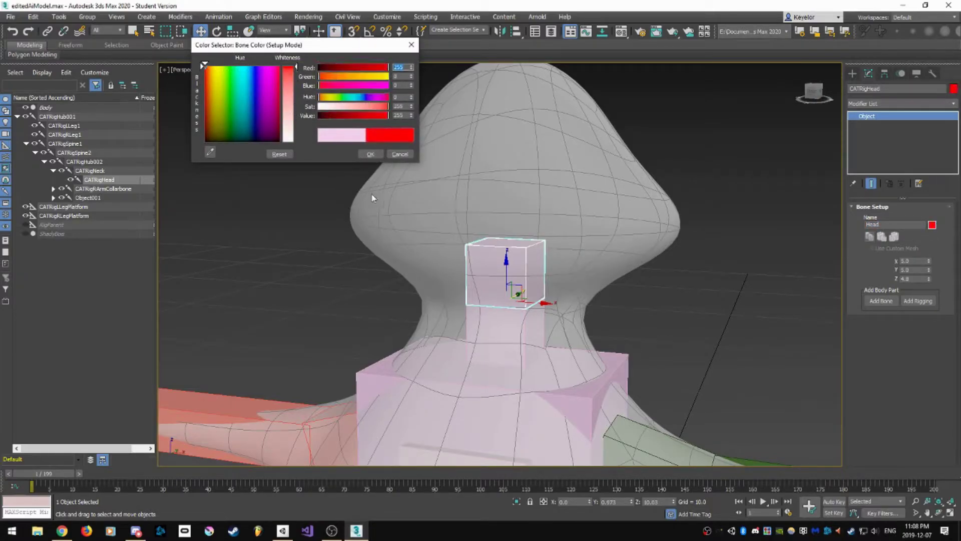
click(369, 154)
Enlarge the head bone to about X 21.96, Y 16.29 and Z 19.95 so it fills the mesh head.
alt+middle_drag(777, 251, 878, 321)
key(r)
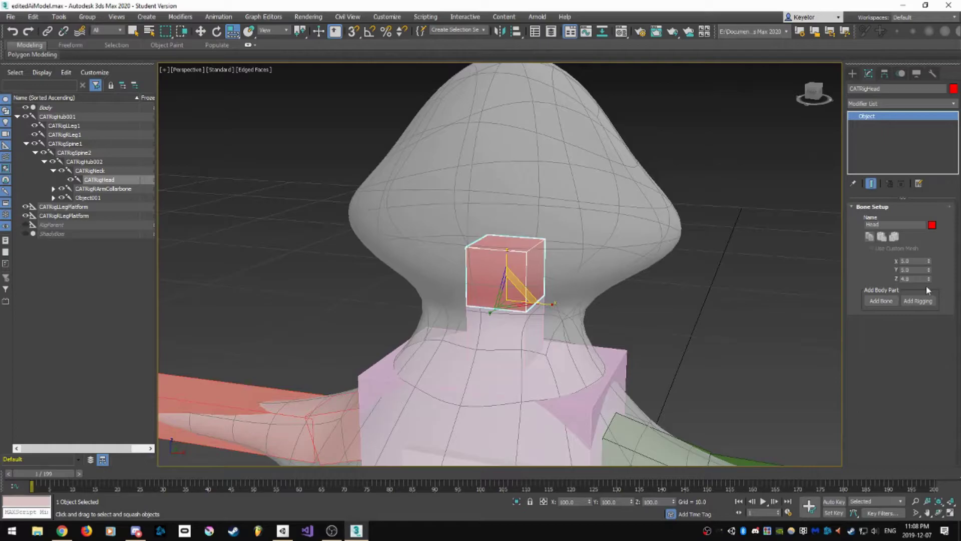
drag(929, 278, 947, 149)
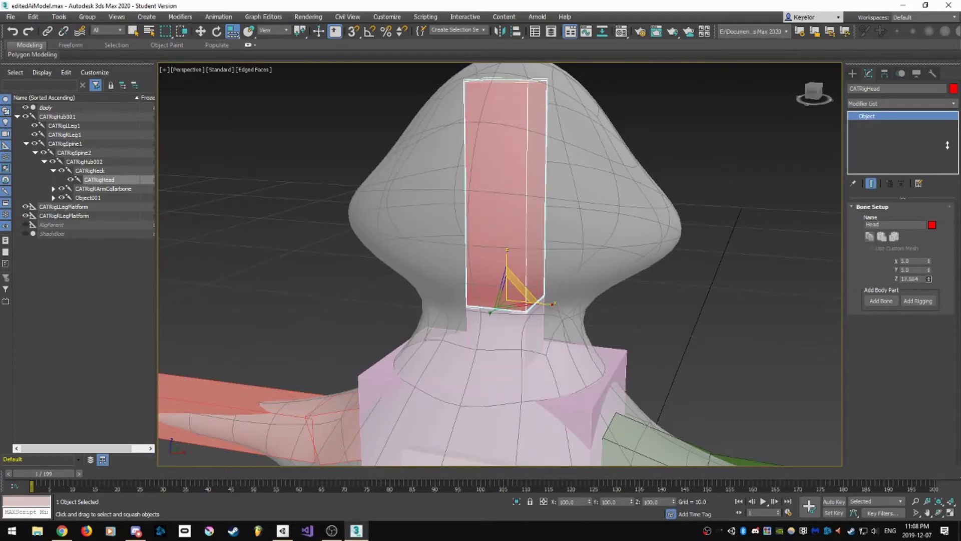
scroll(713, 216, down, 3)
drag(929, 271, 928, 250)
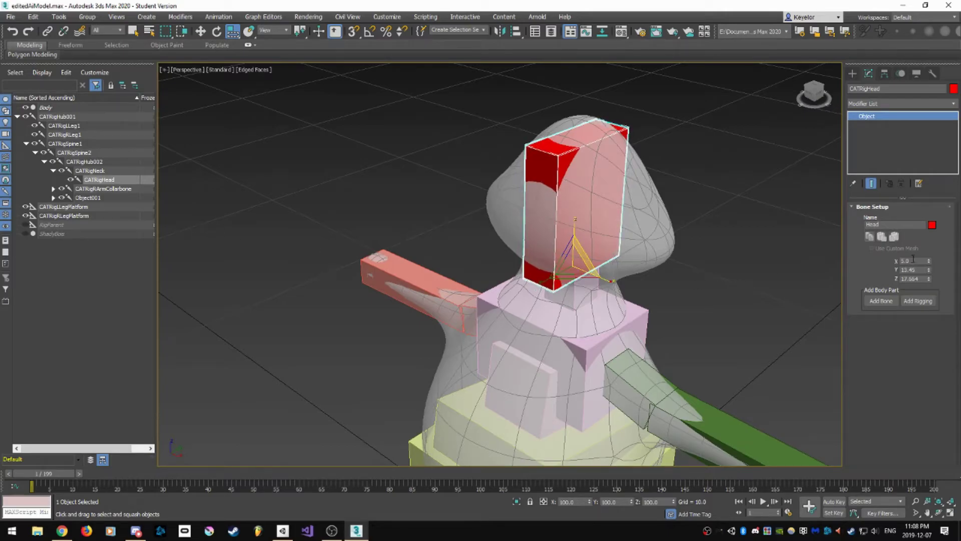
drag(929, 265, 857, 63)
alt+middle_drag(751, 209, 695, 215)
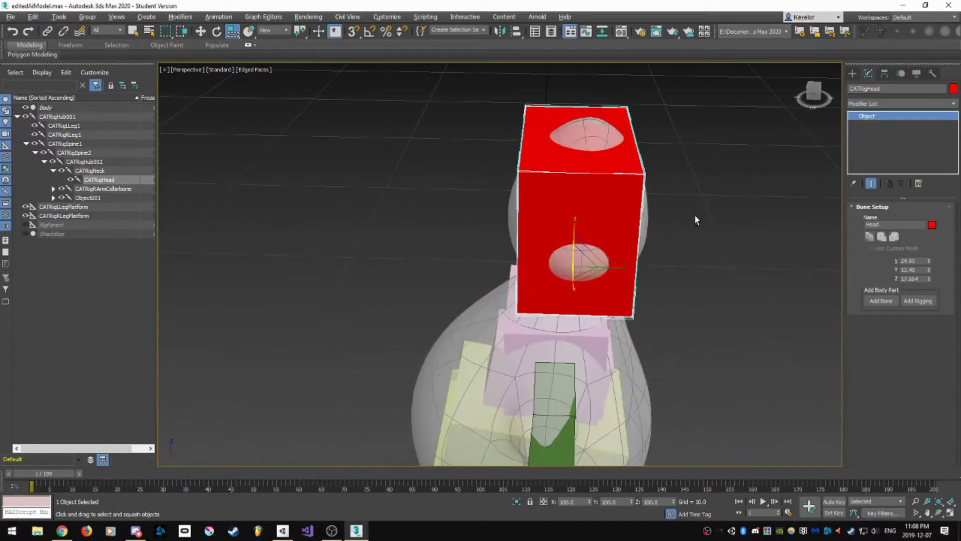
drag(929, 270, 929, 259)
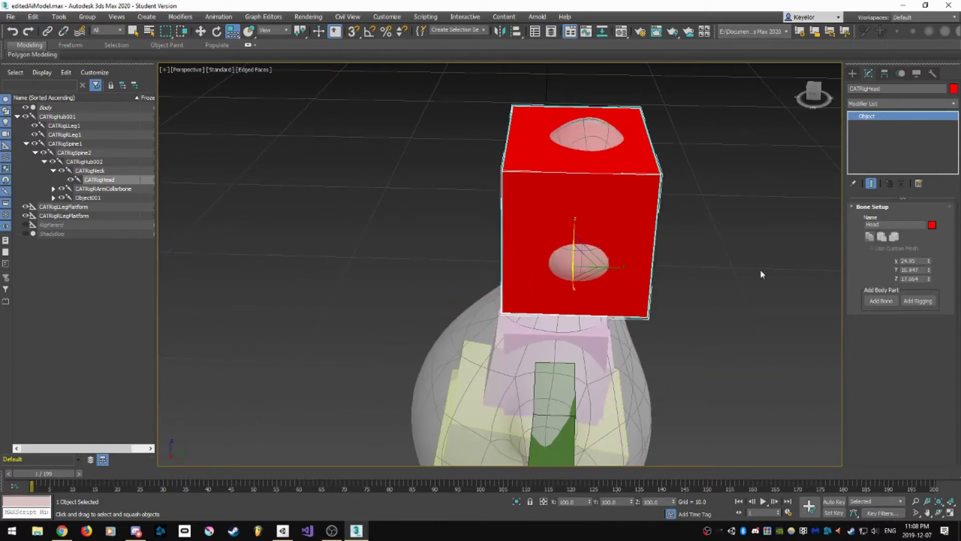
alt+middle_drag(794, 274, 744, 252)
drag(929, 262, 931, 274)
scroll(664, 299, down, 5)
alt+middle_drag(665, 300, 540, 251)
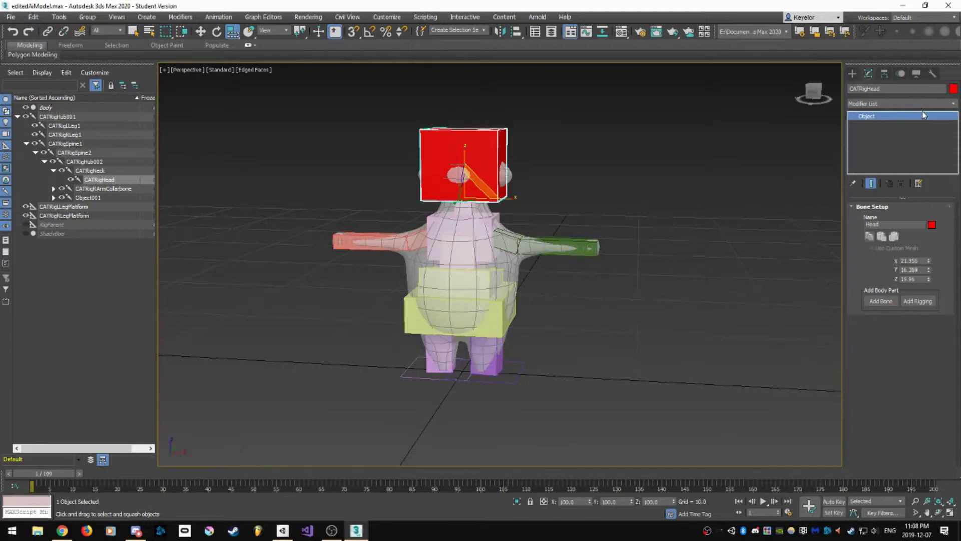
Collapse the rig hierarchy under CATRigHub001, then select the Body mesh and delete its OpenSubdiv modifier.
click(852, 73)
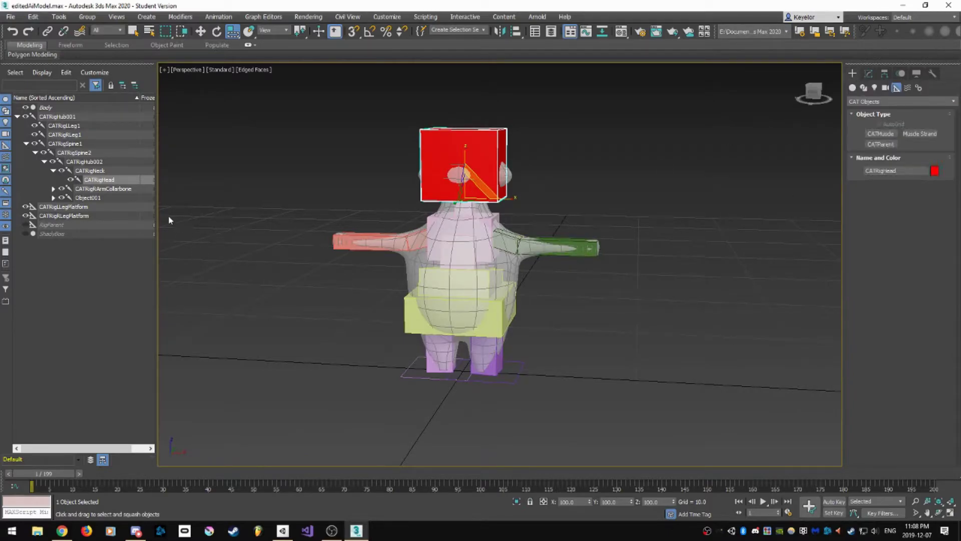
click(18, 116)
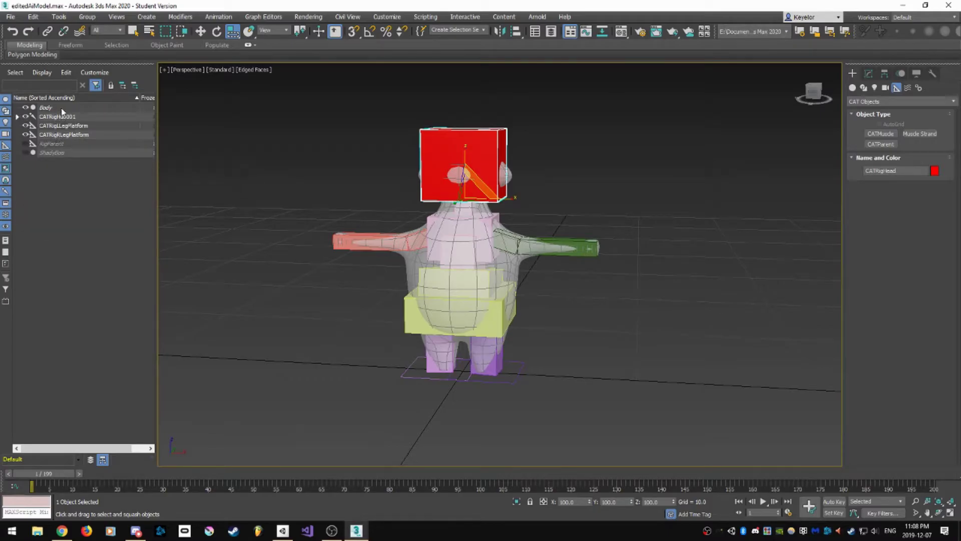
click(62, 108)
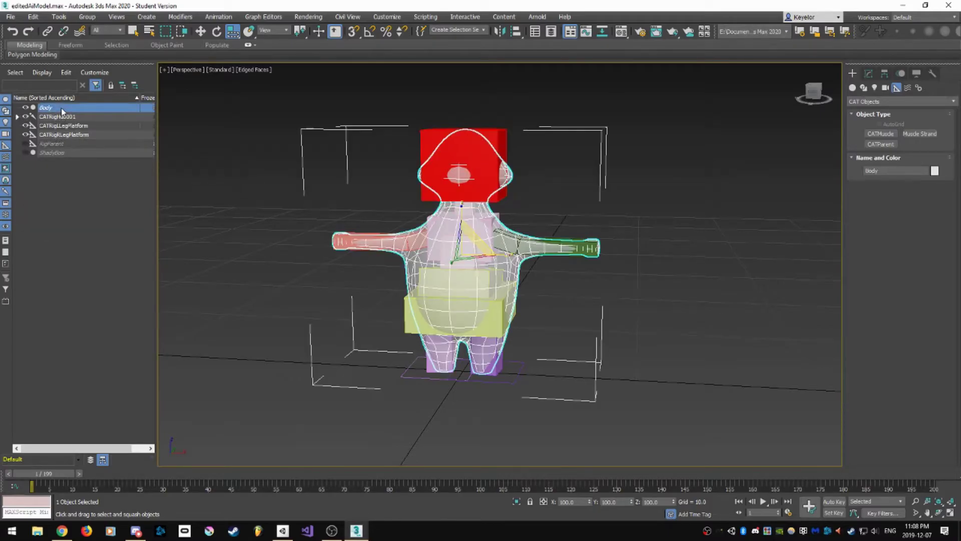
click(869, 75)
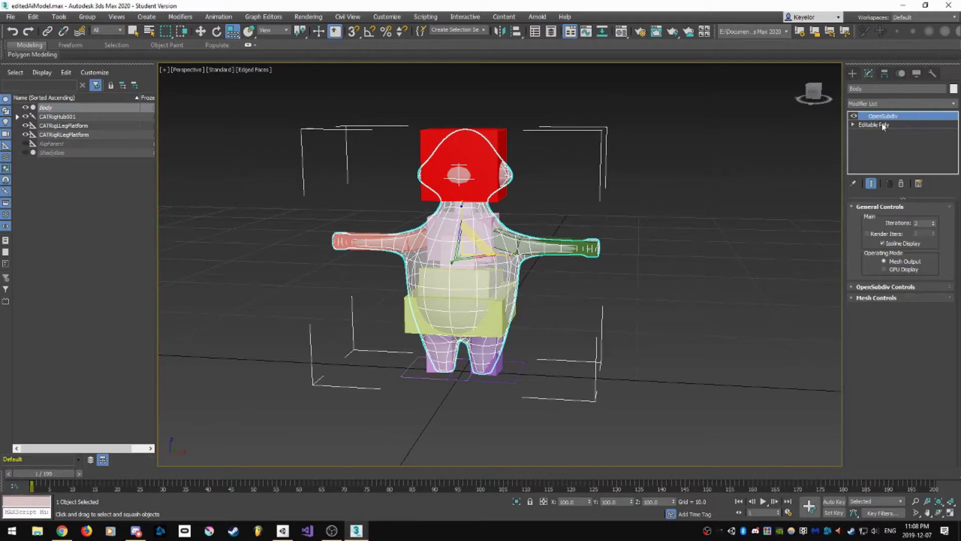
right_click(897, 119)
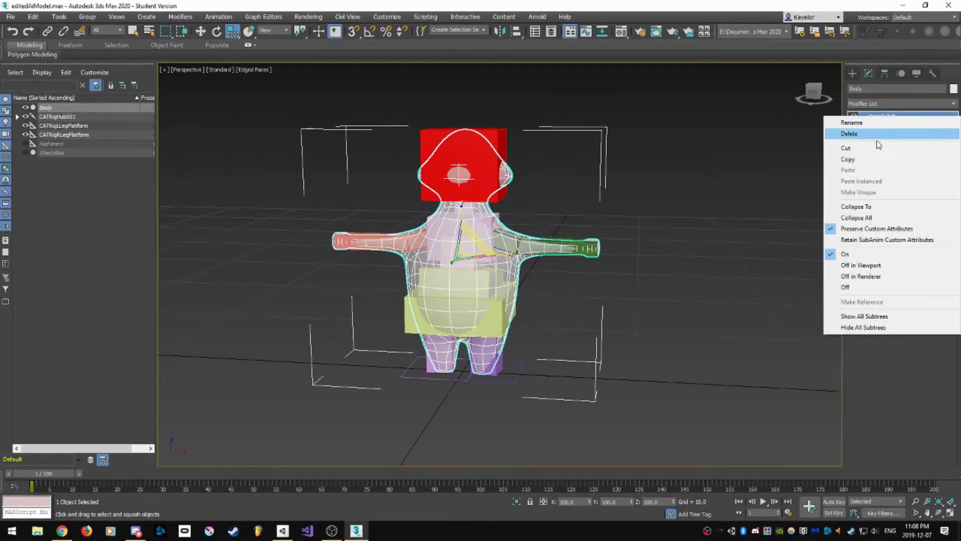
click(871, 134)
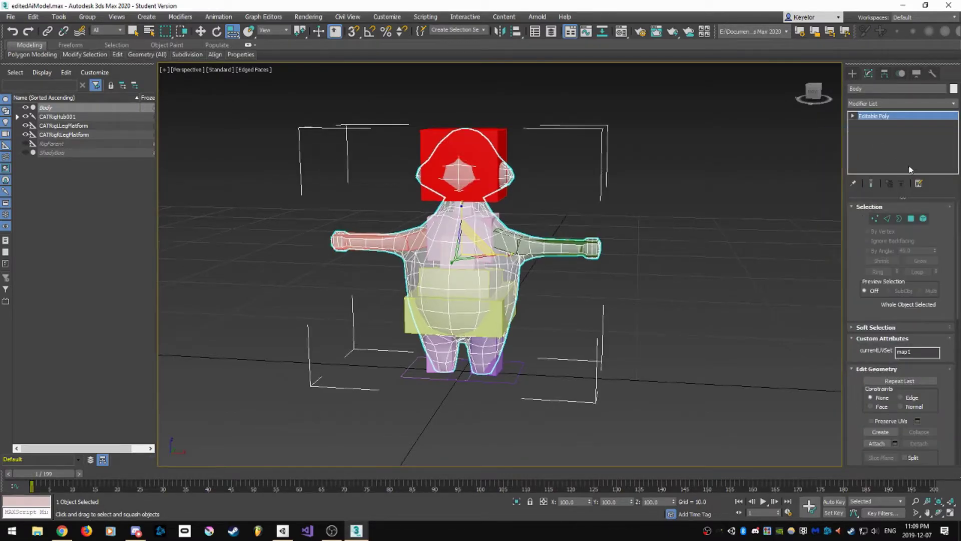
Apply a Skin modifier to the Body mesh above its Editable Poly.
click(896, 104)
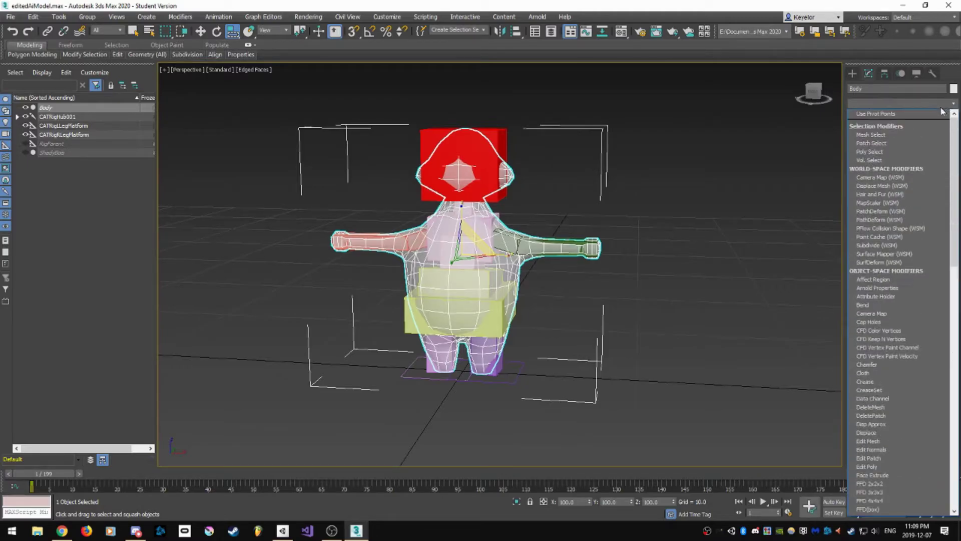
text(skin)
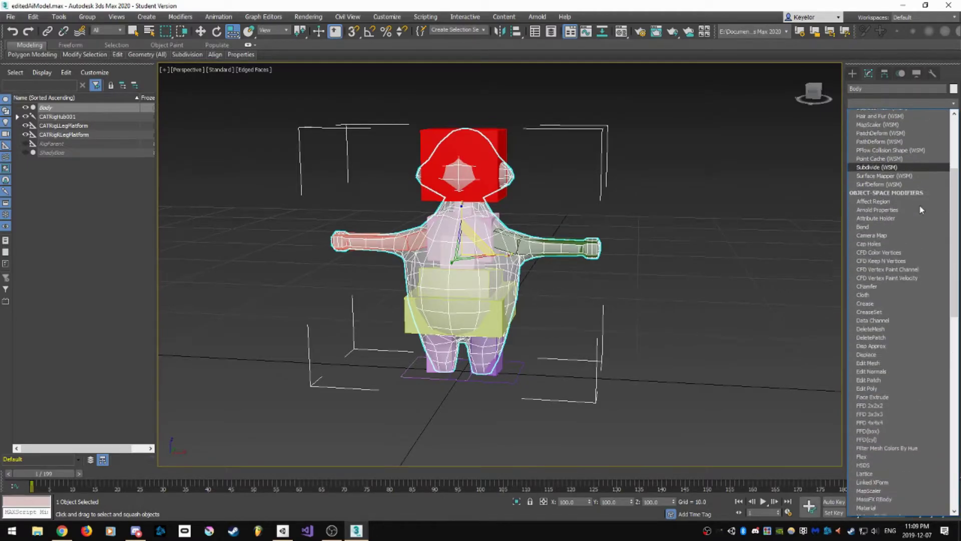
key(Return)
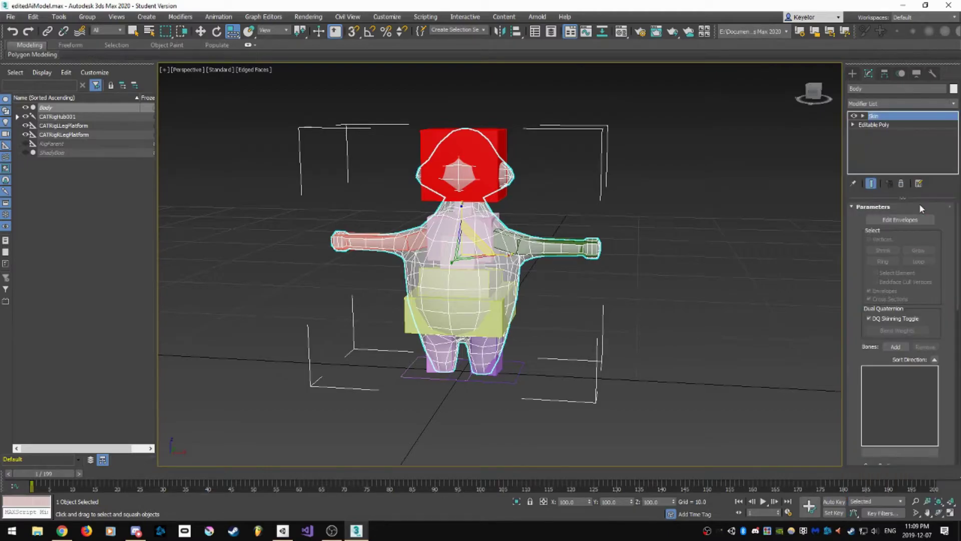
scroll(576, 228, up, 6)
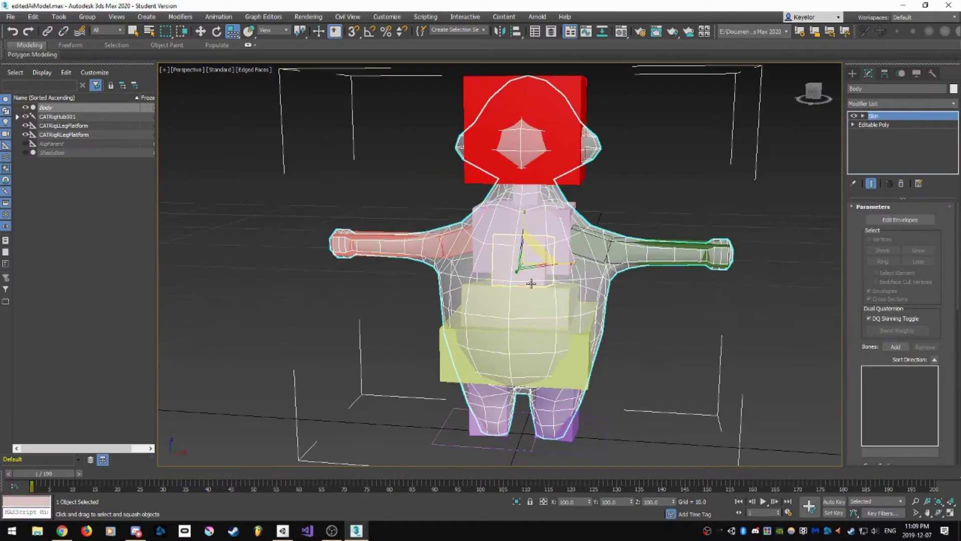
scroll(587, 285, down, 4)
alt+middle_drag(646, 275, 627, 279)
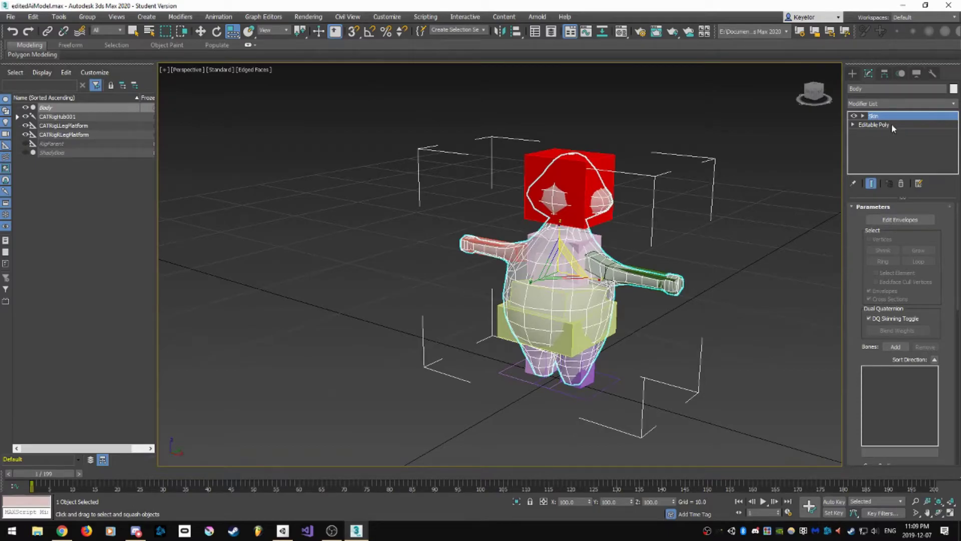
Add CATRigHub001 and all its child bones to the Skin modifier, leaving out the two leg platforms.
click(895, 346)
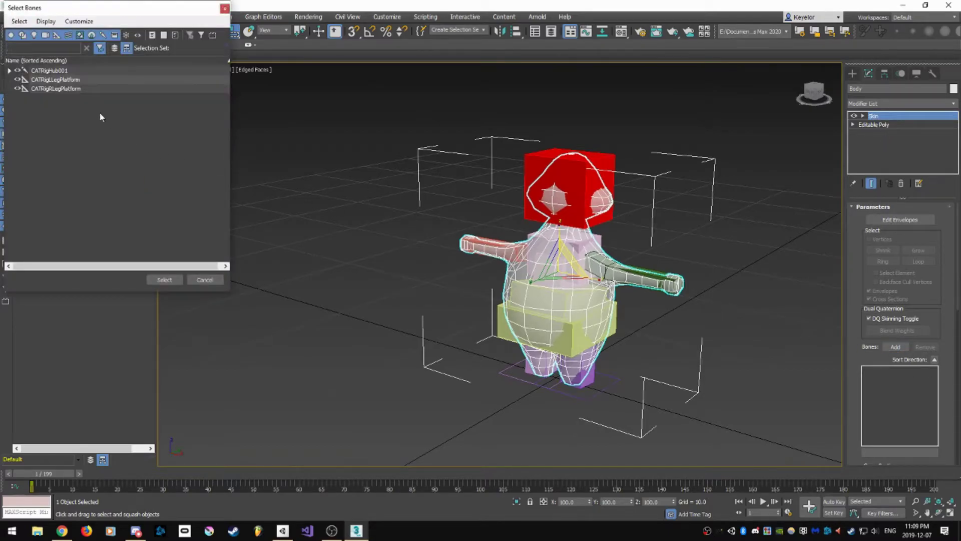
click(59, 73)
click(9, 73)
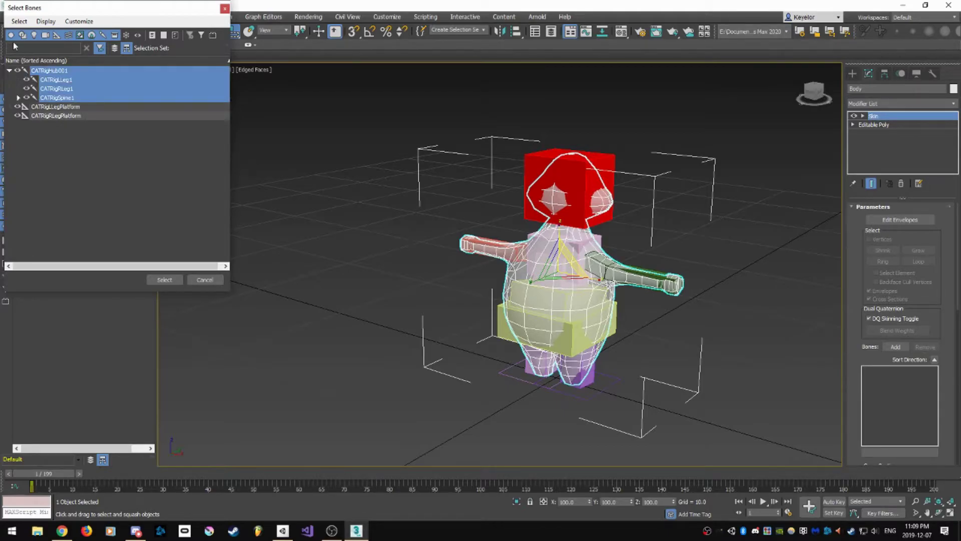
click(19, 21)
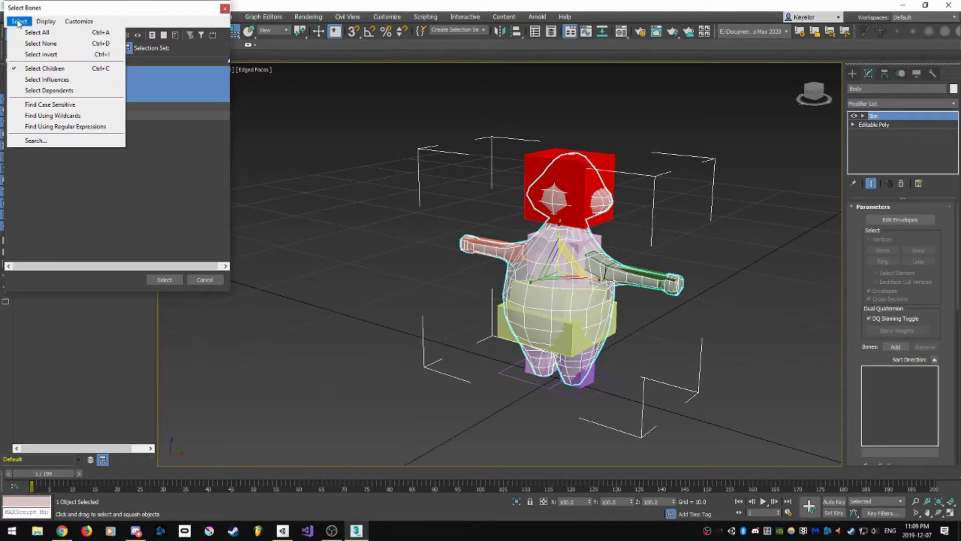
click(45, 69)
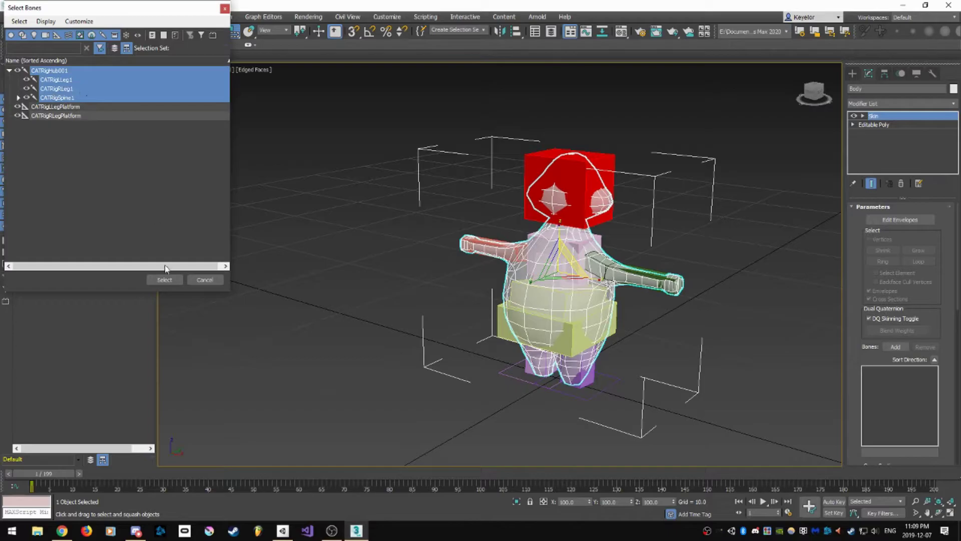
click(168, 281)
Review the Skin modifier's bone list and inspect the body with its rig from several angles.
middle_drag(606, 240, 493, 228)
alt+middle_drag(493, 227, 530, 260)
scroll(453, 263, up, 3)
scroll(894, 289, down, 3)
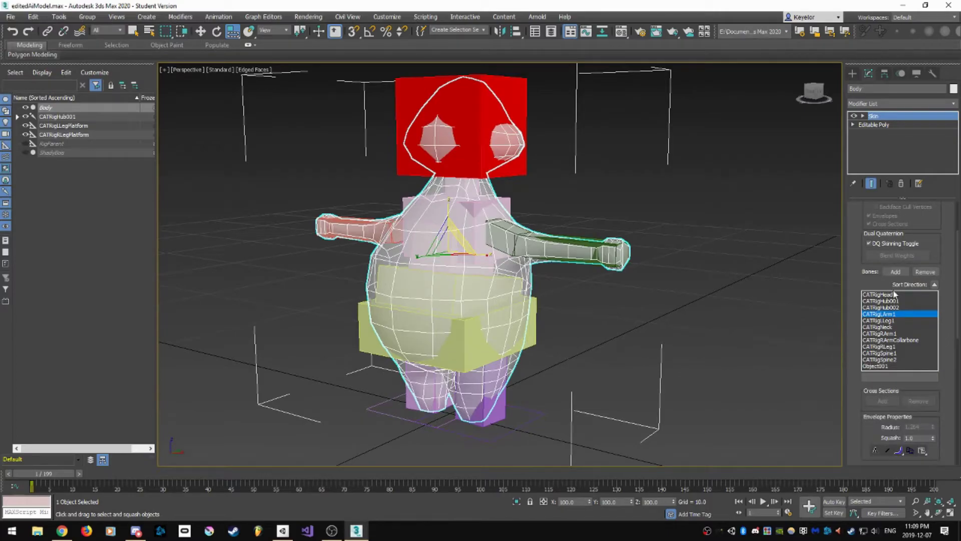
scroll(893, 290, up, 3)
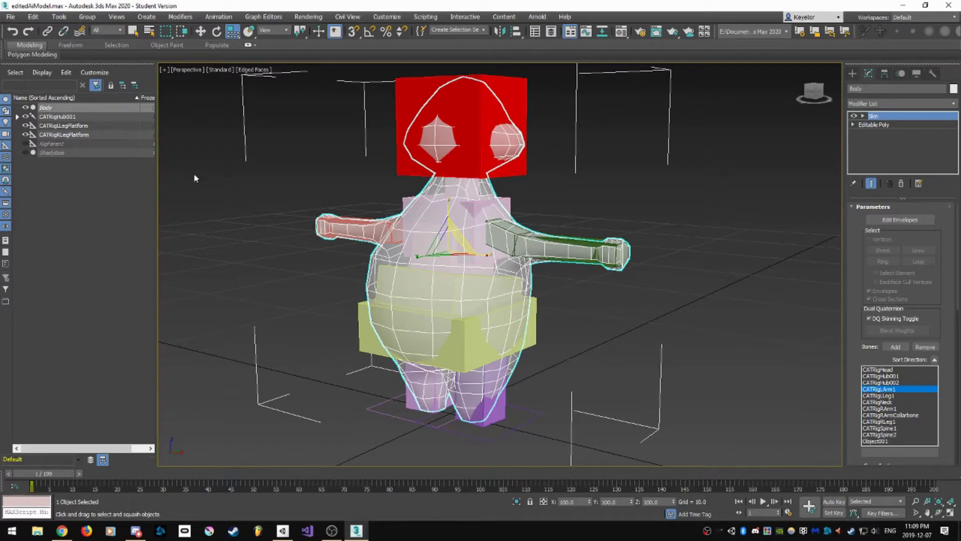
middle_drag(366, 290, 413, 291)
scroll(681, 270, down, 4)
mouse_move(680, 270)
alt+middle_down()
mouse_move(631, 271)
mouse_move(669, 275)
alt+middle_up()
scroll(583, 311, up, 3)
alt+middle_drag(583, 312, 601, 301)
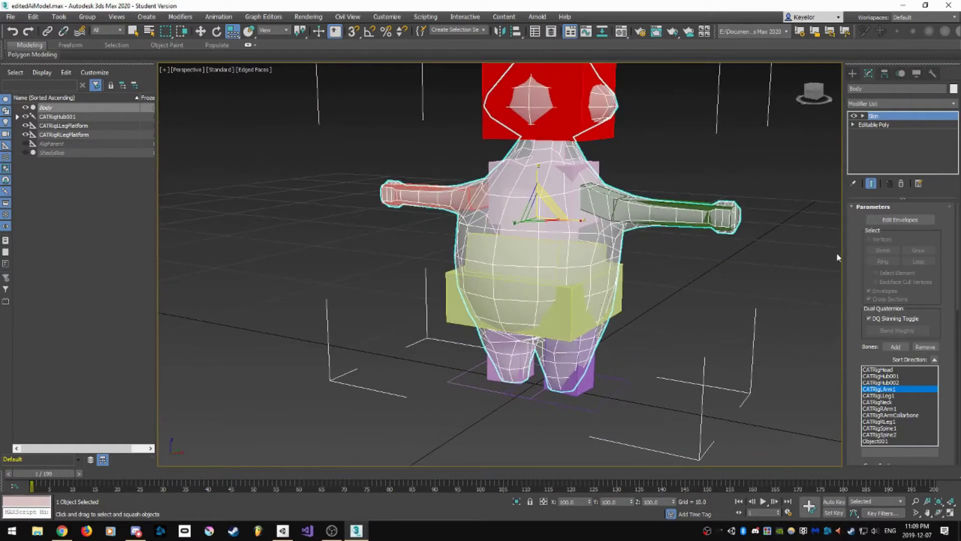
Turn off See-Through display for the Body mesh.
right_click(59, 111)
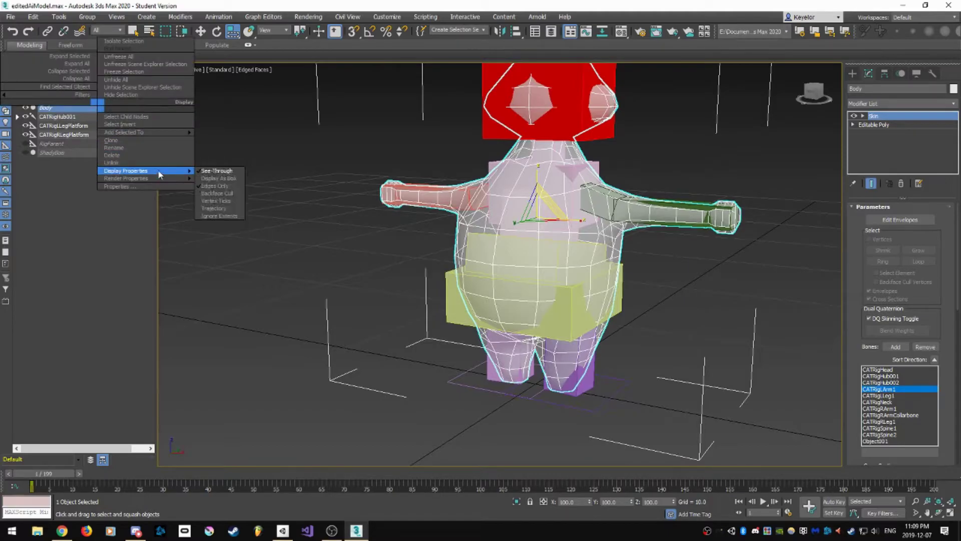
mouse_move(182, 170)
click(213, 171)
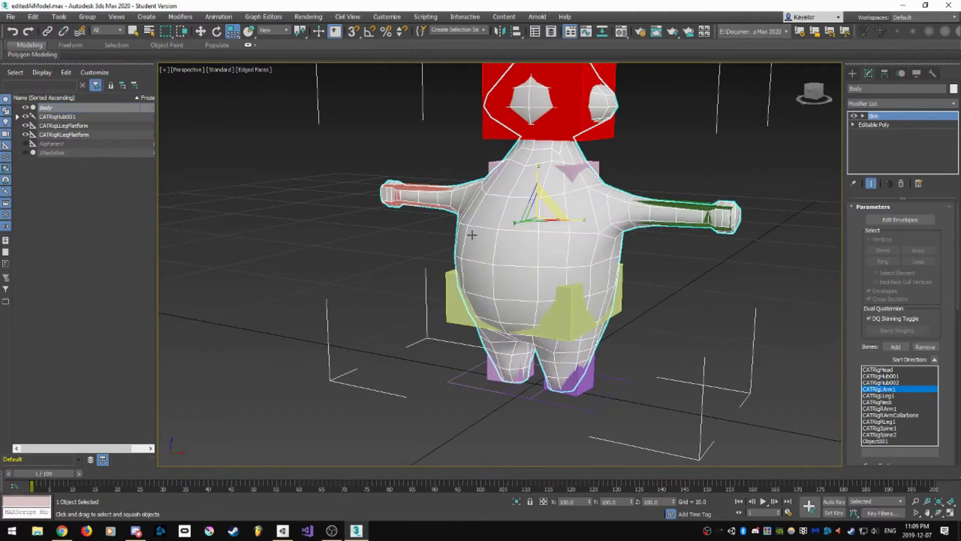
Disable Show Frozen in Gray in the object properties of the Body mesh.
right_click(61, 112)
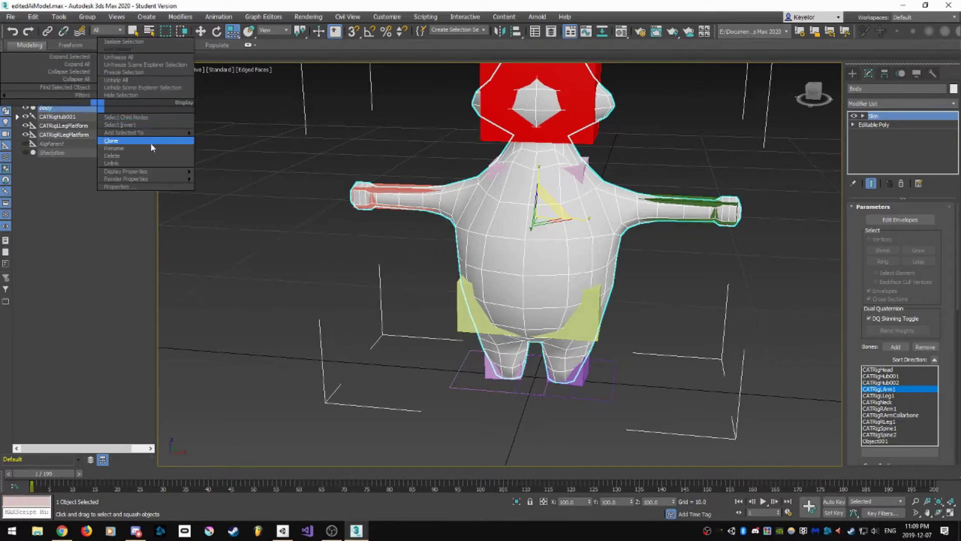
mouse_move(150, 171)
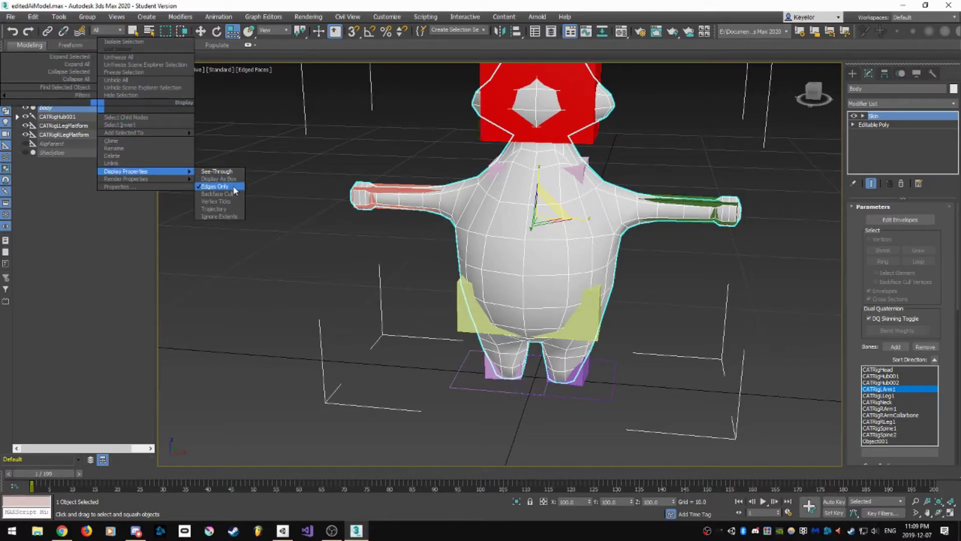
click(142, 186)
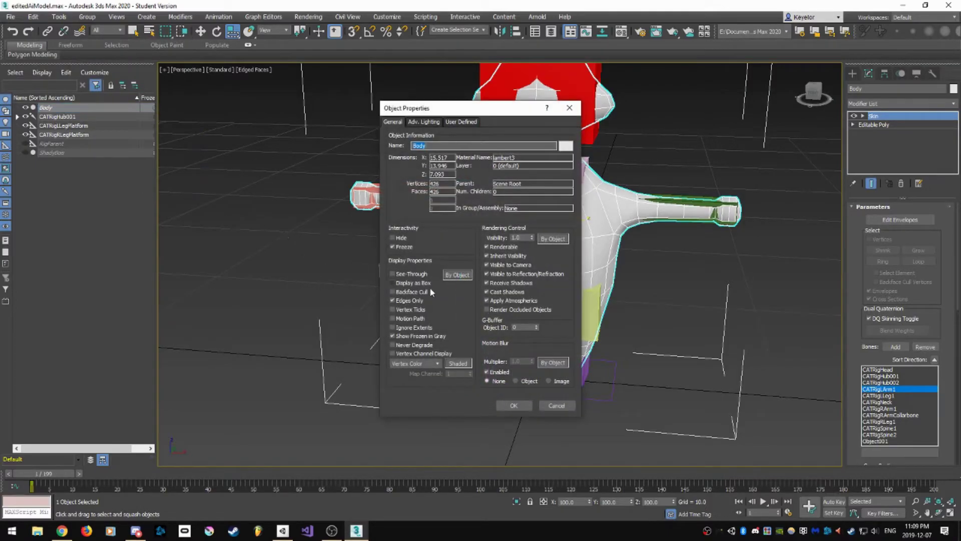
click(402, 336)
click(514, 405)
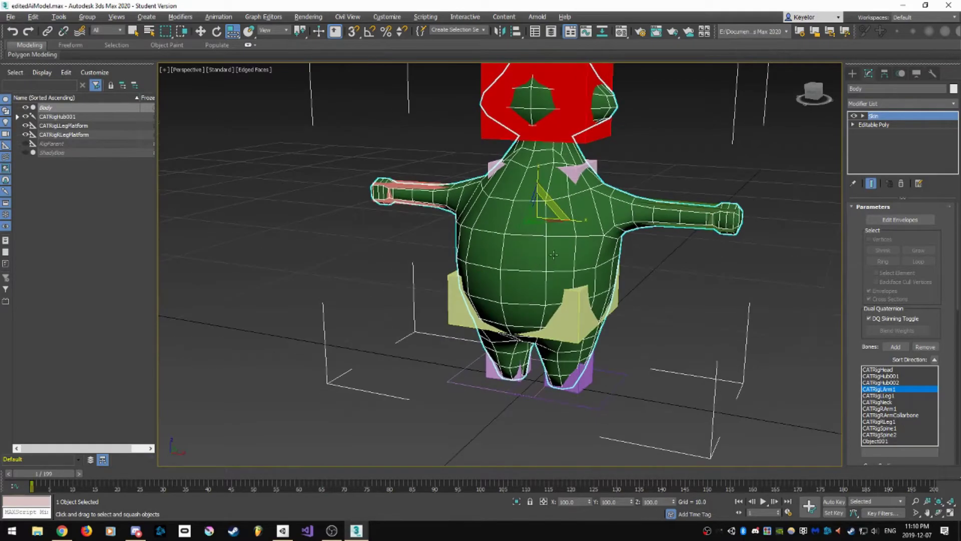
Enable Edit Envelopes in the Skin modifier and examine how the CATRigLArm1 envelope influences the arm and shoulder.
scroll(552, 254, up, 3)
click(911, 222)
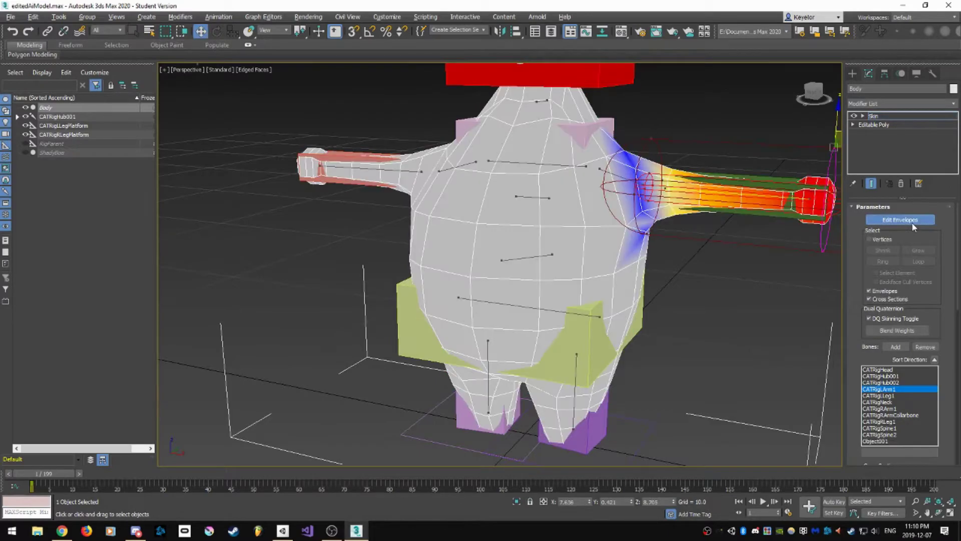
alt+middle_drag(655, 247, 697, 229)
middle_drag(697, 228, 691, 233)
scroll(541, 254, up, 5)
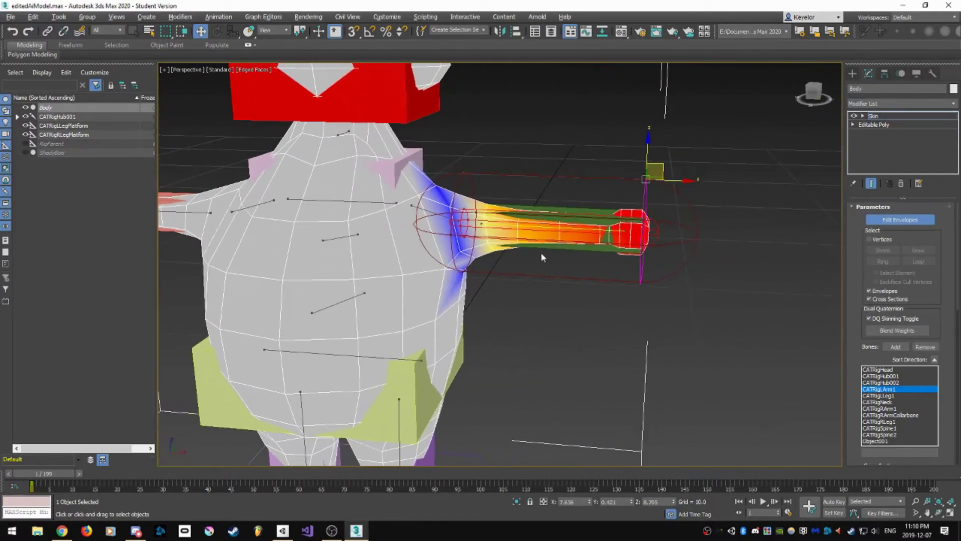
alt+middle_drag(539, 253, 558, 256)
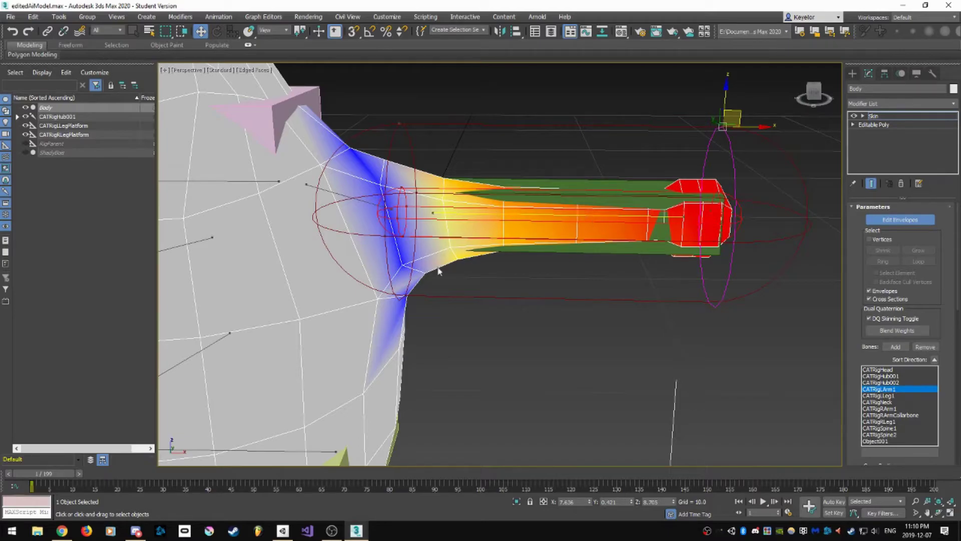
scroll(457, 259, down, 8)
alt+middle_drag(470, 253, 551, 271)
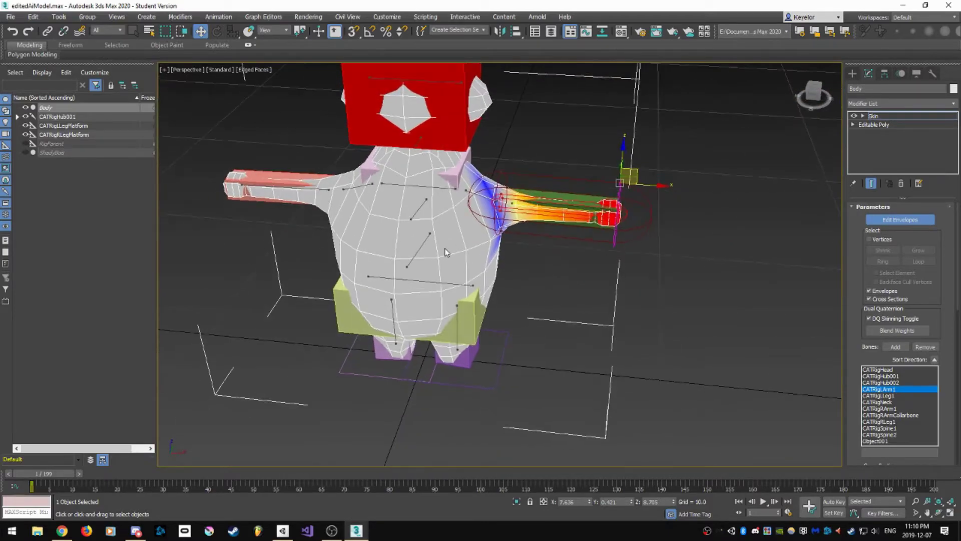
scroll(447, 252, up, 4)
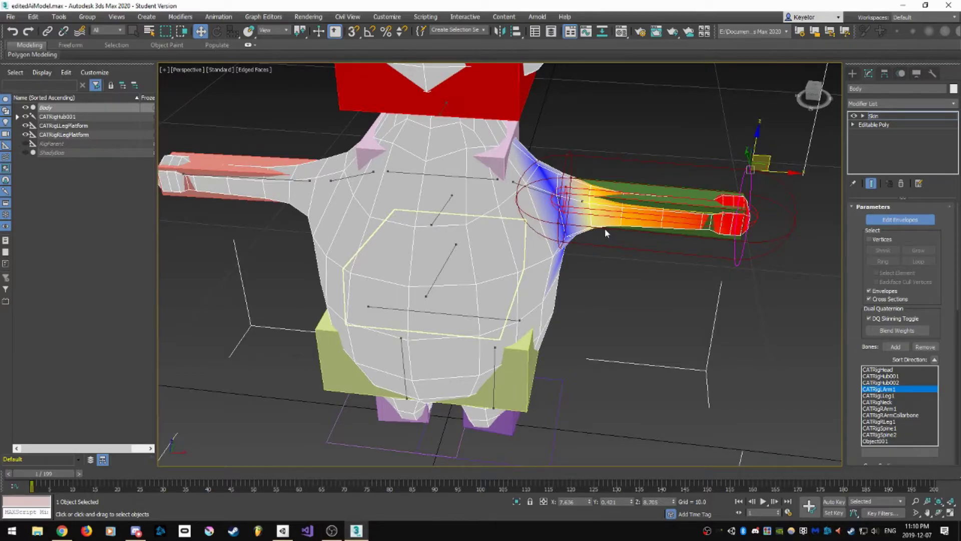
Select the CATRigLLeg1 envelope and narrow the lower end of its outer boundary to reduce its influence on the opposite leg.
middle_drag(491, 322, 481, 251)
middle_drag(512, 435, 501, 339)
scroll(511, 308, up, 3)
click(512, 309)
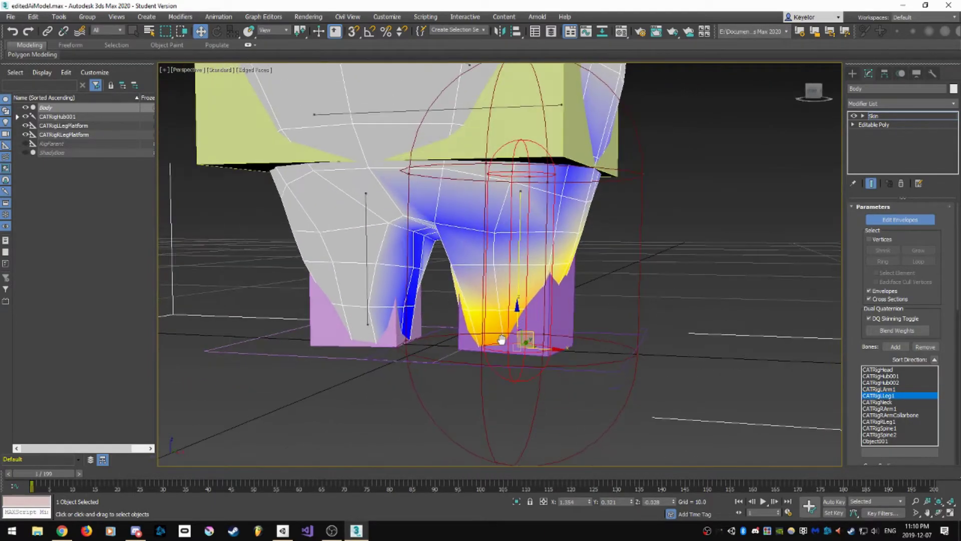
alt+middle_drag(495, 232, 506, 237)
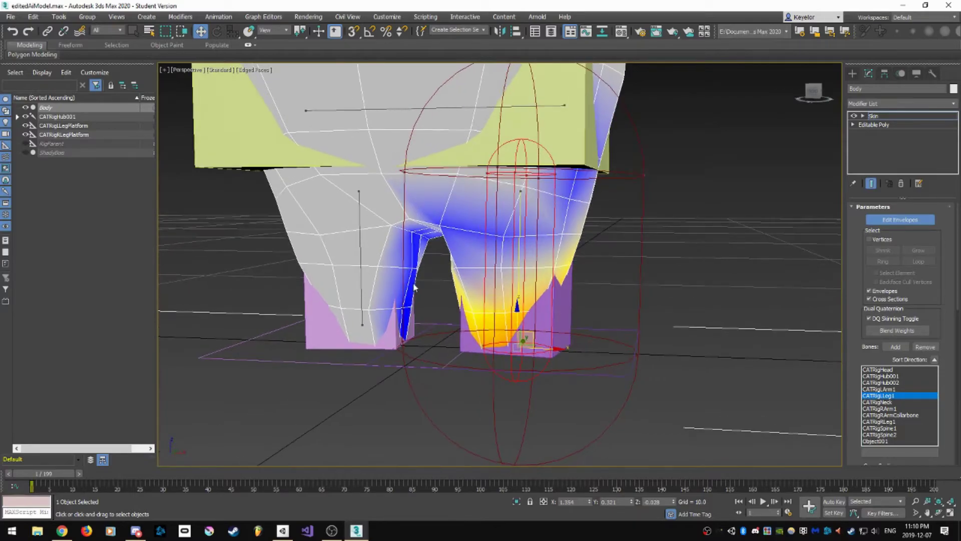
alt+middle_drag(409, 346, 449, 356)
click(398, 344)
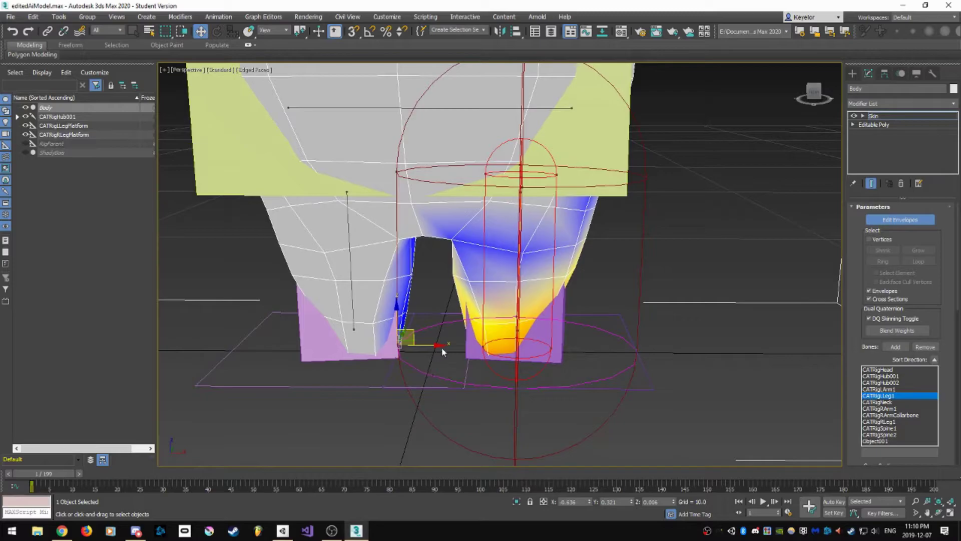
drag(442, 346, 454, 346)
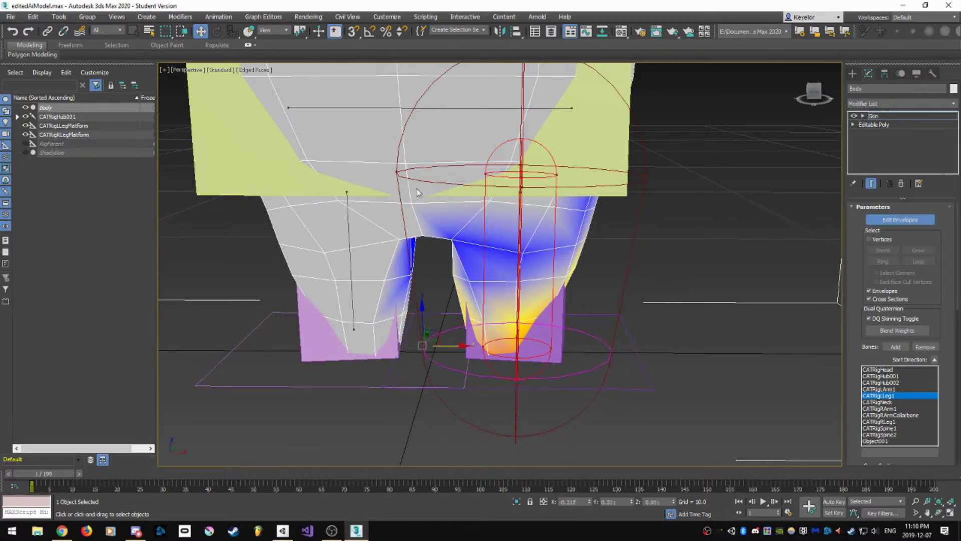
Narrow the upper end of the CATRigLLeg1 envelope's outer boundary to reduce its influence around the crotch.
click(398, 172)
drag(437, 172, 457, 174)
alt+middle_drag(457, 174, 472, 263)
drag(466, 178, 474, 177)
click(415, 351)
Select the CATRigRLeg1 envelope and try to narrow the lower end of its outer boundary.
alt+middle_drag(444, 322, 417, 310)
click(336, 286)
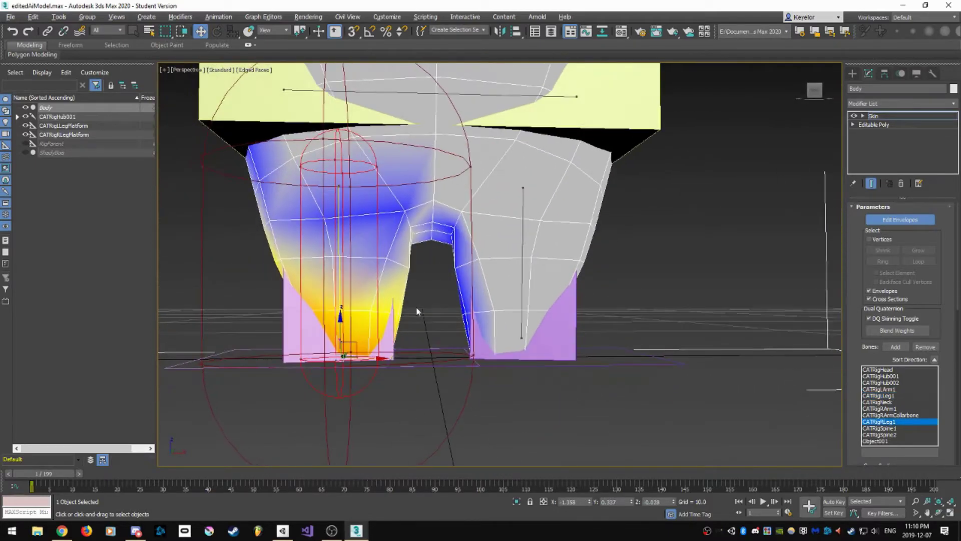
drag(473, 355, 508, 327)
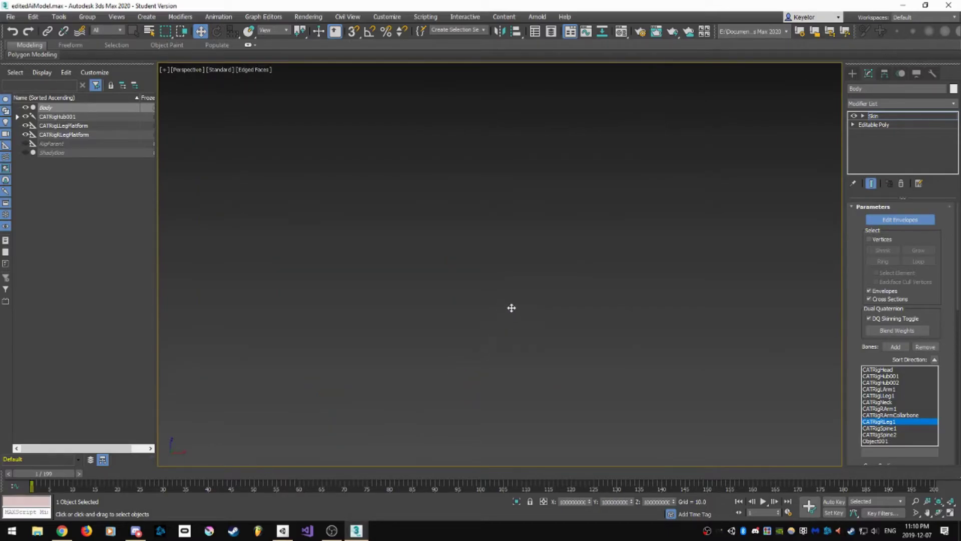
key(z)
scroll(521, 306, up, 5)
alt+middle_drag(532, 307, 591, 195)
scroll(564, 275, up, 5)
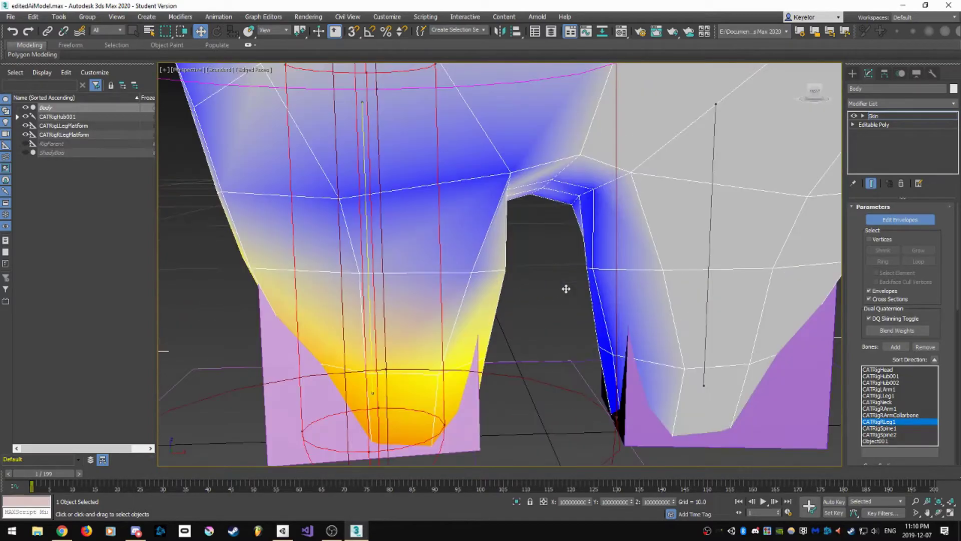
alt+middle_drag(565, 286, 569, 299)
scroll(570, 289, down, 7)
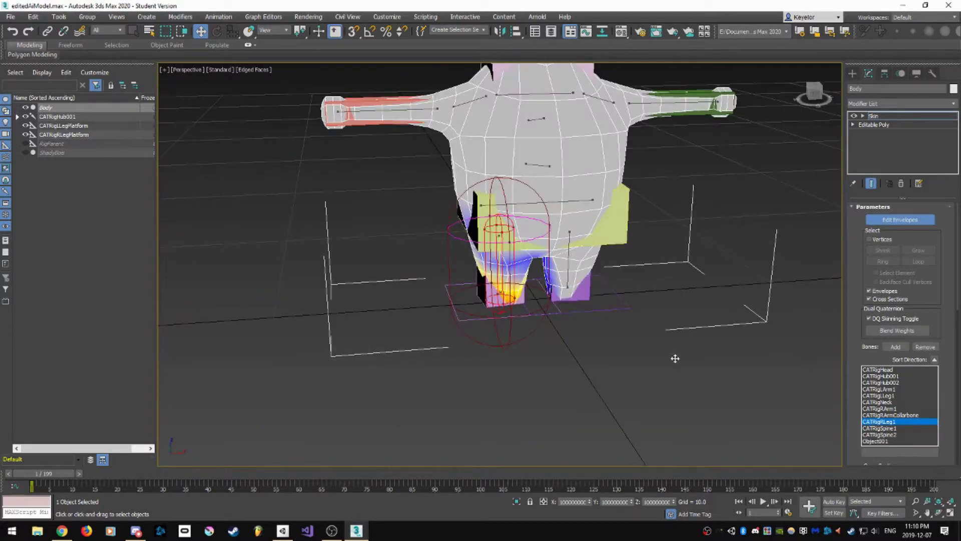
Select the CATRigSpine1 envelope and narrow one end of its outer boundary to reduce its influence on the legs.
click(537, 161)
scroll(536, 342, up, 3)
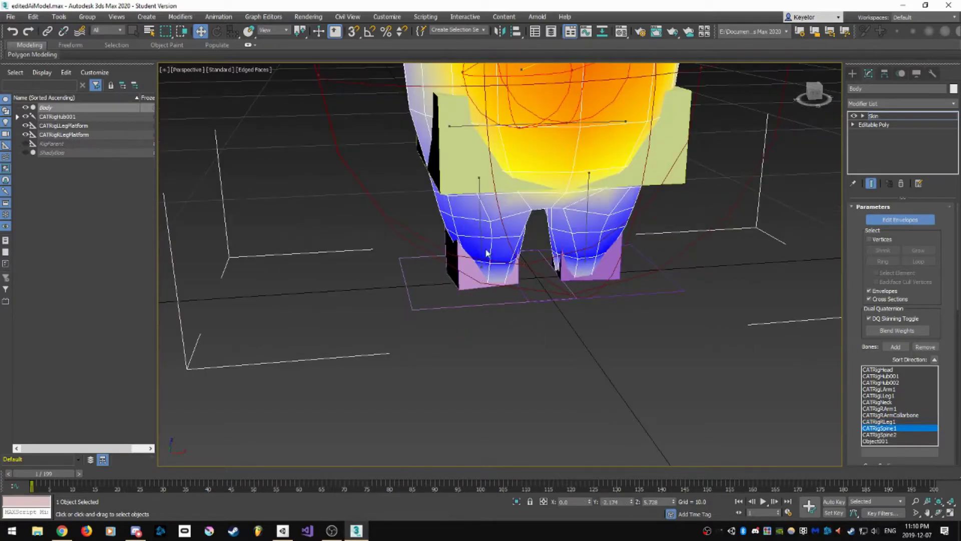
middle_drag(538, 217, 604, 286)
scroll(562, 297, down, 4)
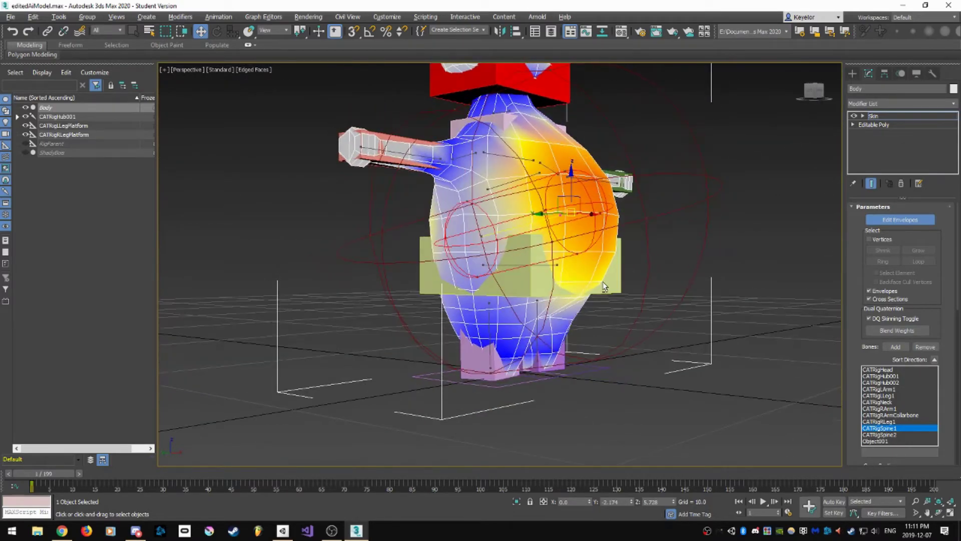
click(593, 360)
drag(593, 326, 595, 263)
alt+middle_drag(506, 341, 492, 404)
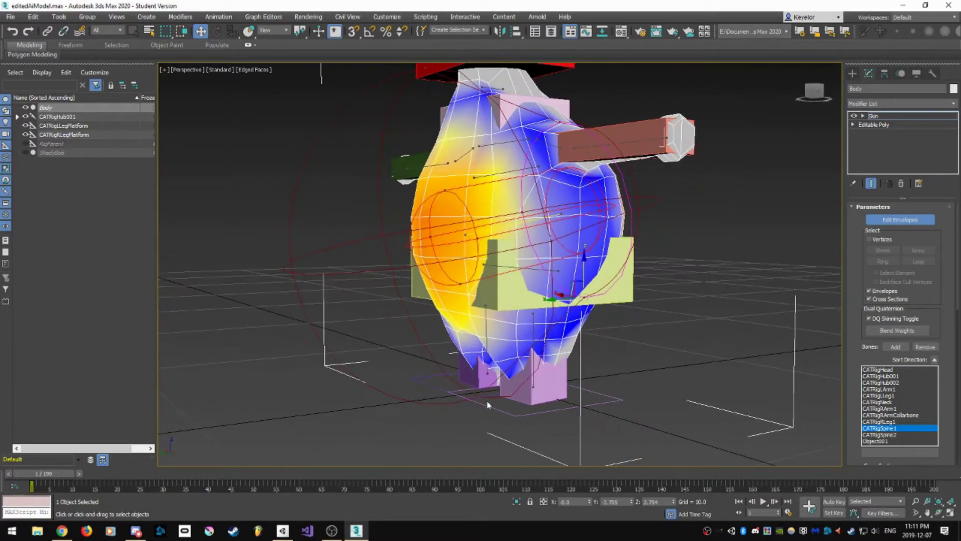
Narrow the opposite end of the CATRigSpine1 envelope's outer boundary.
click(477, 396)
drag(480, 359, 485, 301)
alt+middle_drag(596, 326, 548, 372)
Select the CATRigRLeg1 envelope and examine its influence on the inner side of the opposite leg.
click(486, 345)
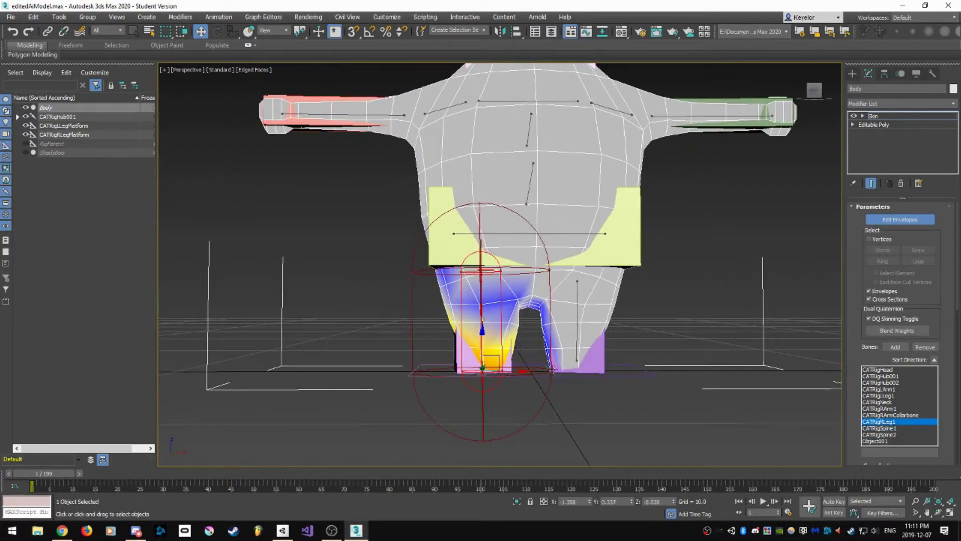
key(z)
key(alt+w)
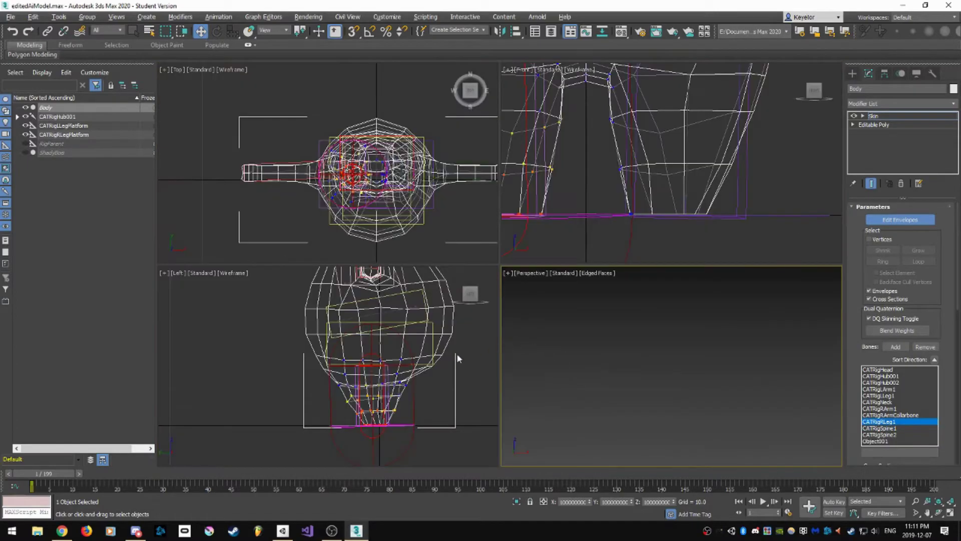
key(alt+w)
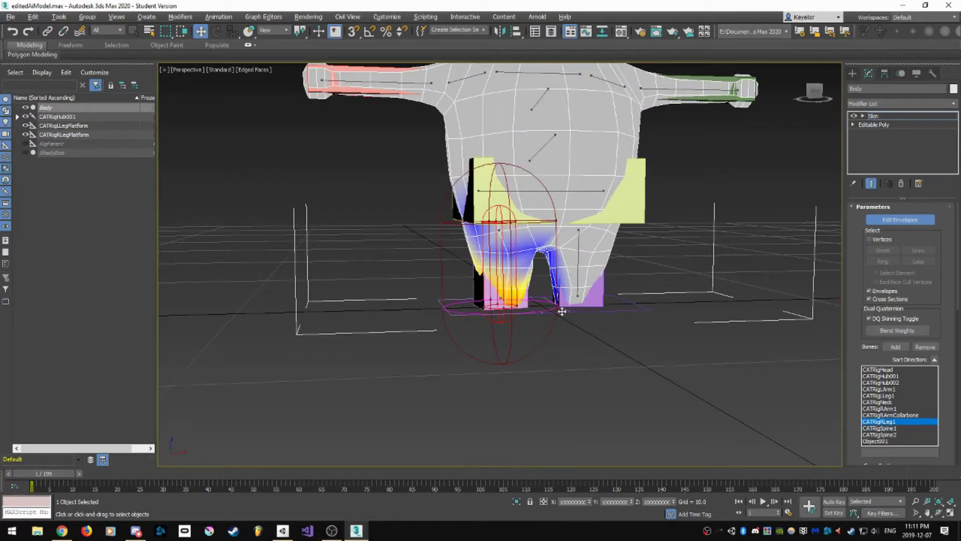
scroll(562, 311, up, 5)
middle_drag(562, 311, 561, 346)
scroll(560, 346, up, 2)
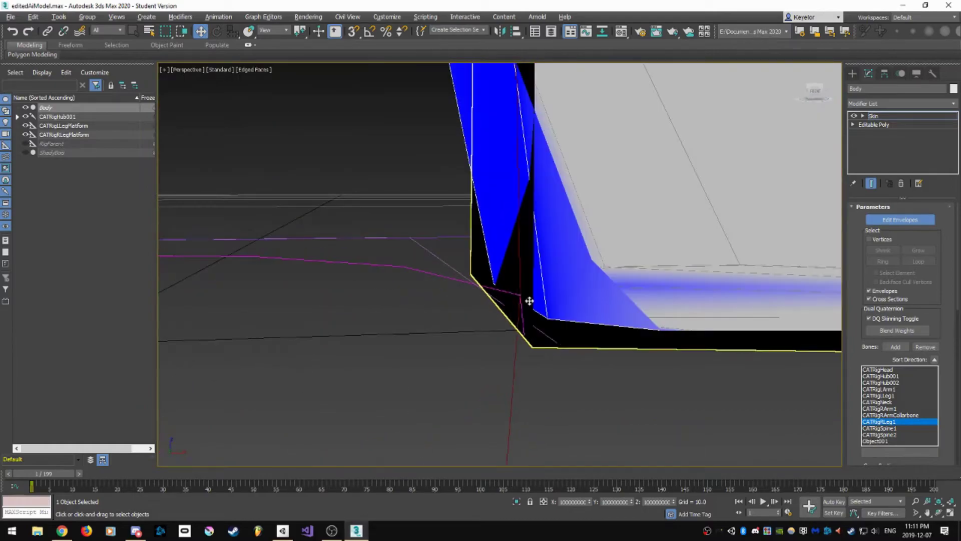
scroll(518, 296, down, 8)
middle_drag(526, 258, 529, 307)
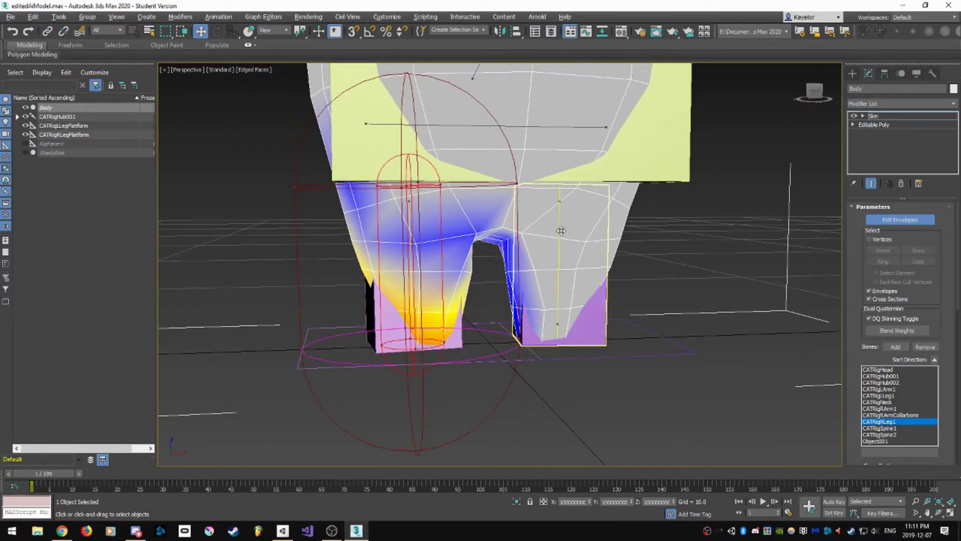
Check the inner and outer cross-sections at the upper and lower ends of the CATRigRLeg1 envelope.
click(561, 230)
click(411, 263)
alt+middle_drag(519, 196, 526, 225)
click(521, 217)
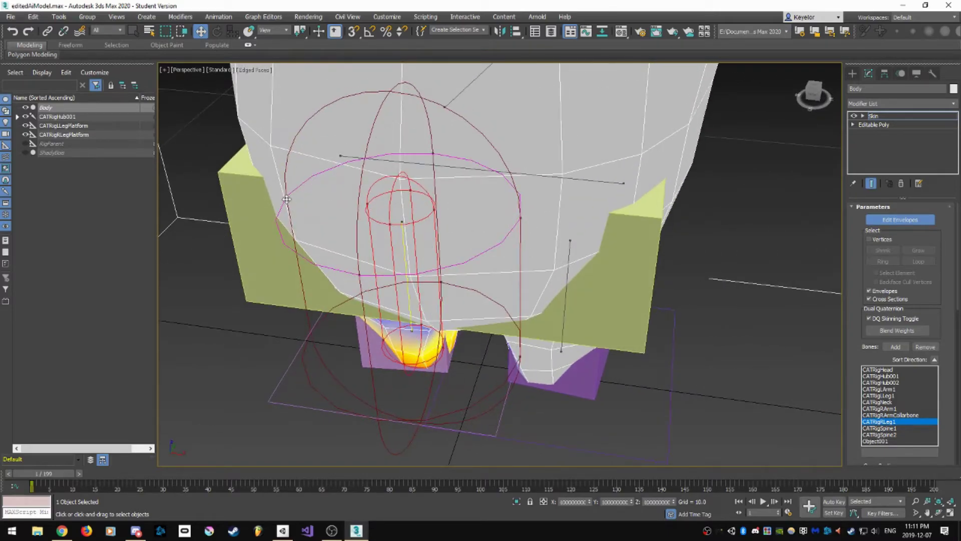
click(369, 207)
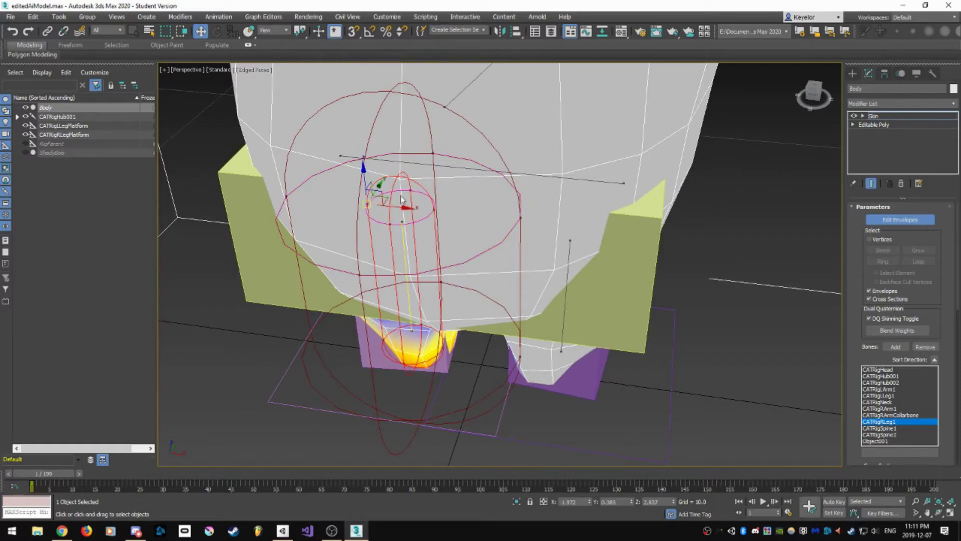
click(520, 356)
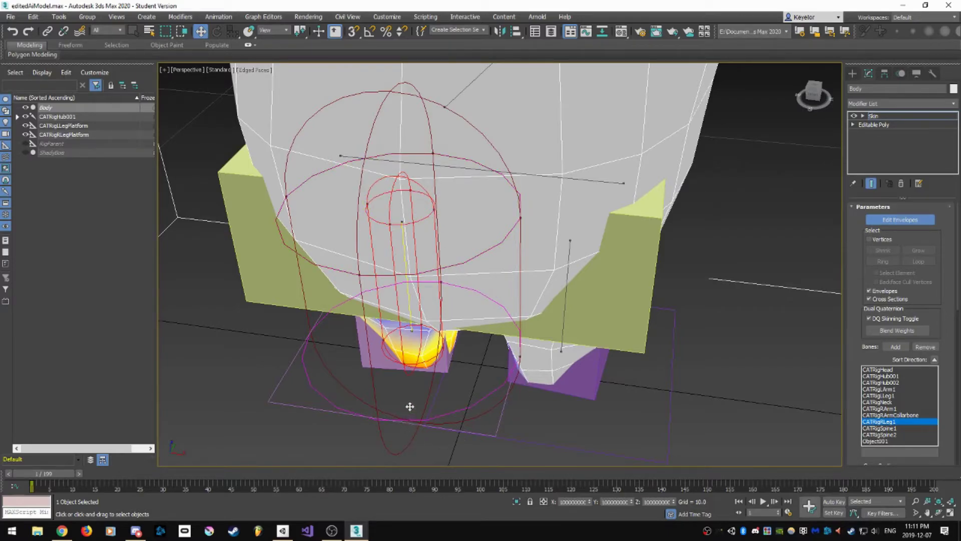
click(441, 348)
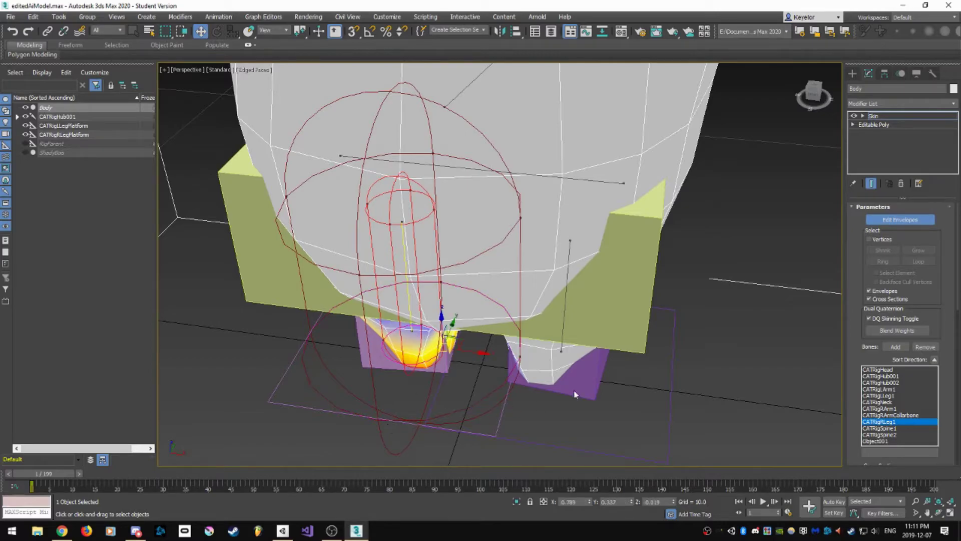
Examine the CATRigRLeg1 envelope's influence around the crotch and beneath the hips.
alt+middle_drag(564, 330, 471, 273)
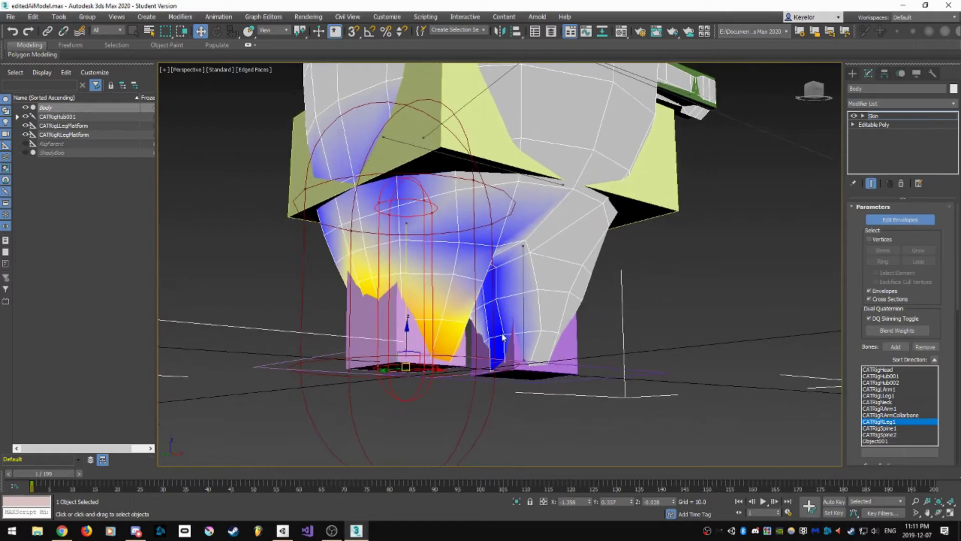
scroll(471, 273, up, 3)
alt+middle_drag(424, 305, 458, 310)
alt+middle_drag(541, 258, 532, 273)
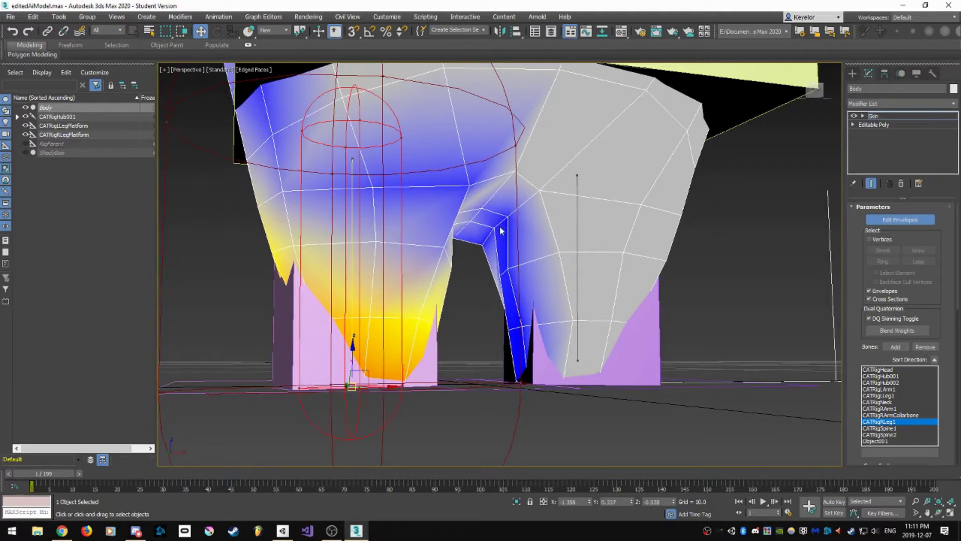
scroll(526, 287, down, 5)
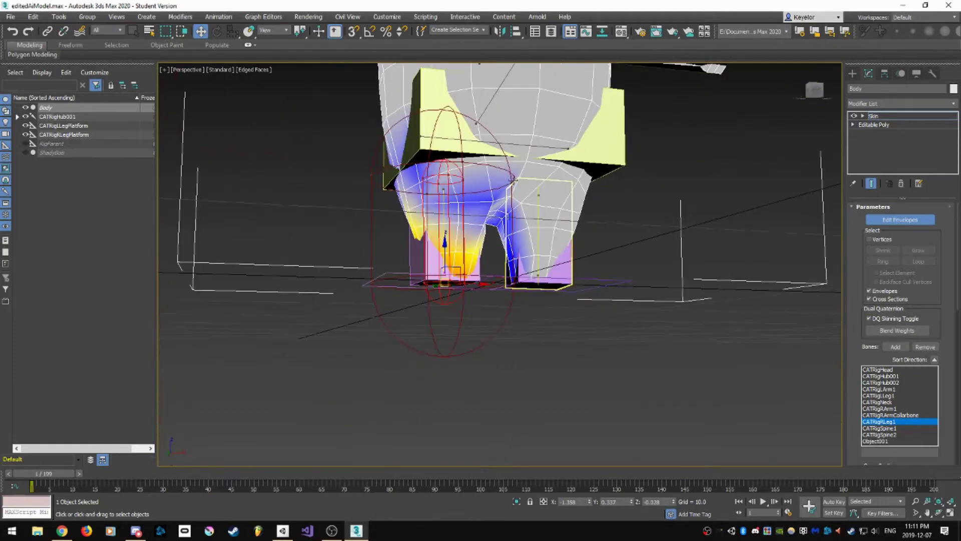
middle_drag(526, 286, 513, 339)
scroll(513, 339, up, 5)
scroll(514, 340, down, 5)
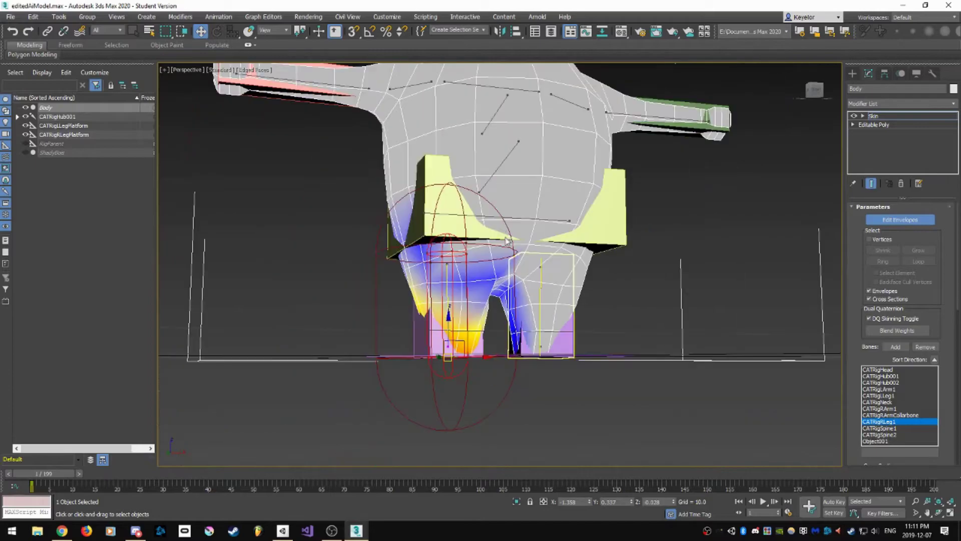
Select the CATRigHub002 envelope and narrow one end of its outer boundary to reduce its influence on the head and belly.
scroll(414, 256, up, 4)
click(344, 197)
alt+middle_drag(429, 204, 545, 264)
click(521, 220)
middle_drag(508, 143, 488, 203)
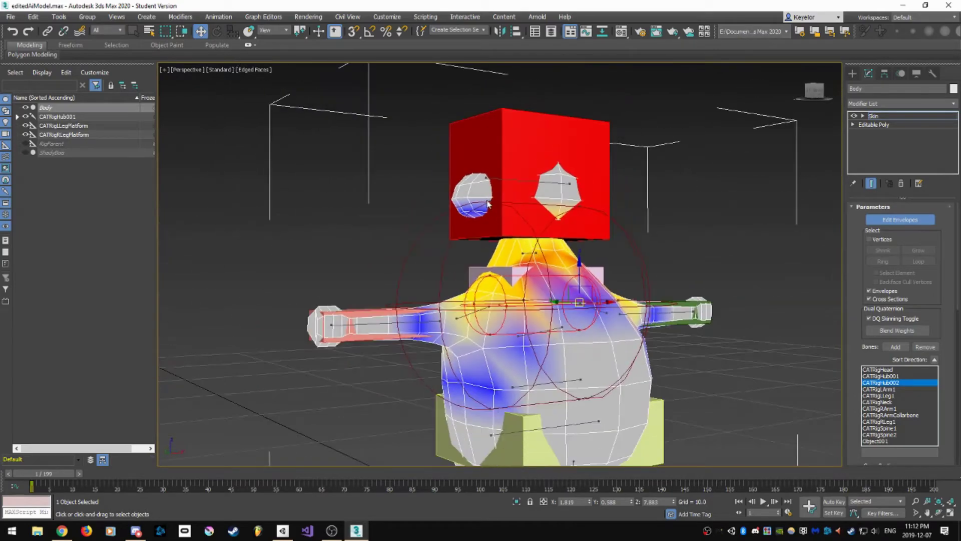
click(491, 194)
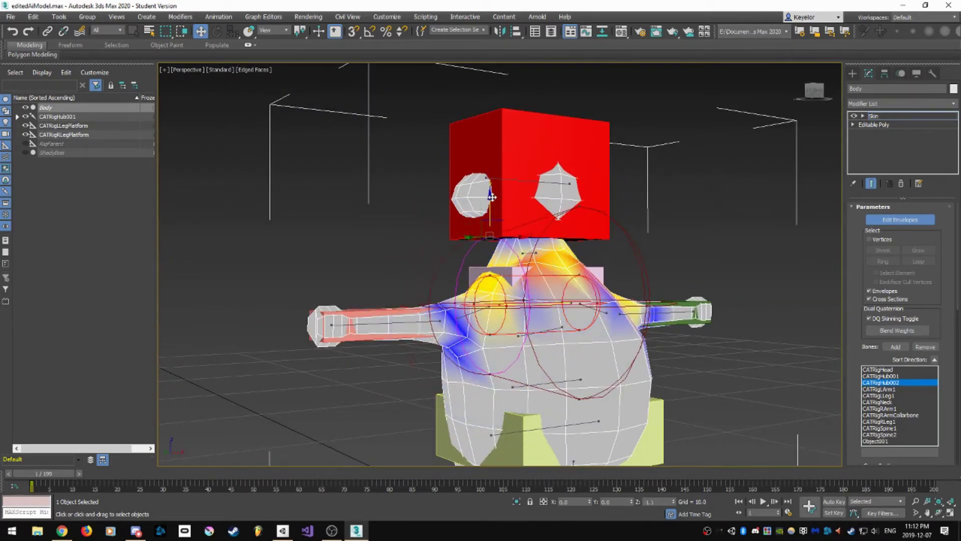
click(580, 194)
alt+middle_drag(580, 194, 619, 321)
click(533, 331)
Select the CATRigRLeg1 envelope and narrow the upper end of its outer boundary to reduce its influence around the crotch.
alt+middle_drag(534, 331, 596, 429)
scroll(503, 345, up, 3)
click(474, 346)
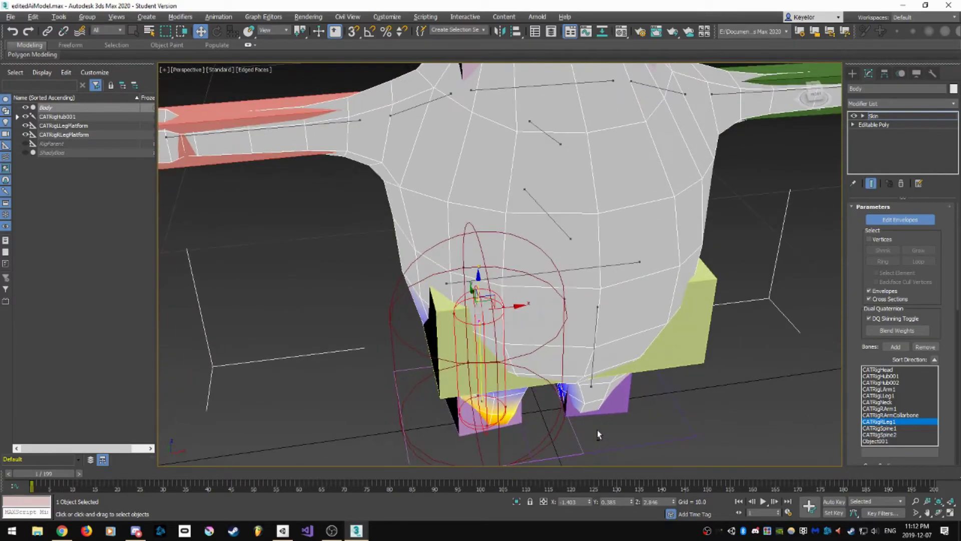
click(564, 298)
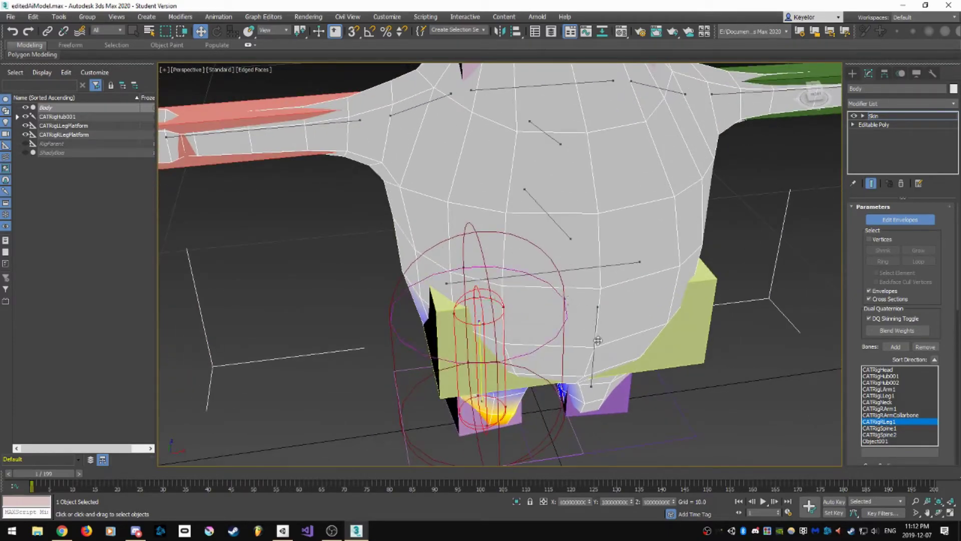
click(595, 334)
click(479, 325)
alt+middle_drag(469, 277, 425, 279)
click(423, 278)
drag(399, 266, 415, 275)
middle_drag(486, 367, 568, 299)
scroll(497, 341, up, 5)
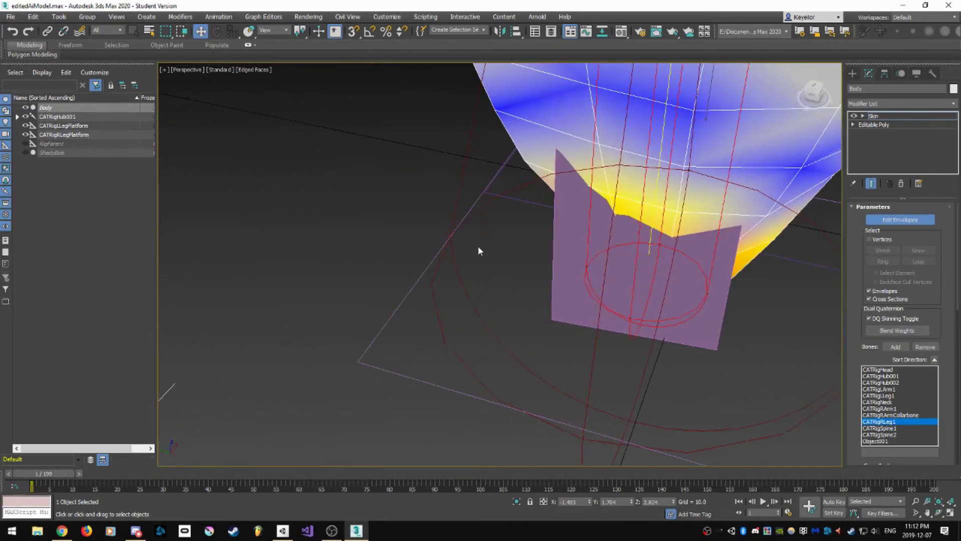
Narrow the lower end of the CATRigRLeg1 envelope's outer boundary to keep its influence off the opposite leg.
click(450, 235)
drag(413, 227, 469, 247)
alt+middle_drag(687, 311, 617, 348)
scroll(623, 328, down, 5)
middle_drag(641, 274, 516, 310)
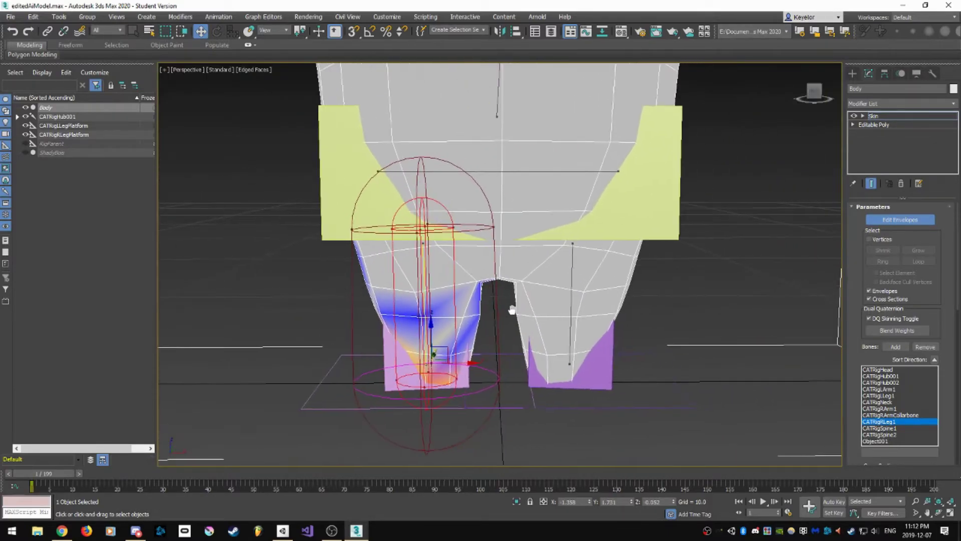
Review the whole character and turn off Edit Envelopes in the Skin modifier.
scroll(516, 311, down, 5)
alt+middle_drag(601, 285, 553, 302)
middle_drag(560, 260, 591, 332)
alt+middle_drag(653, 283, 624, 288)
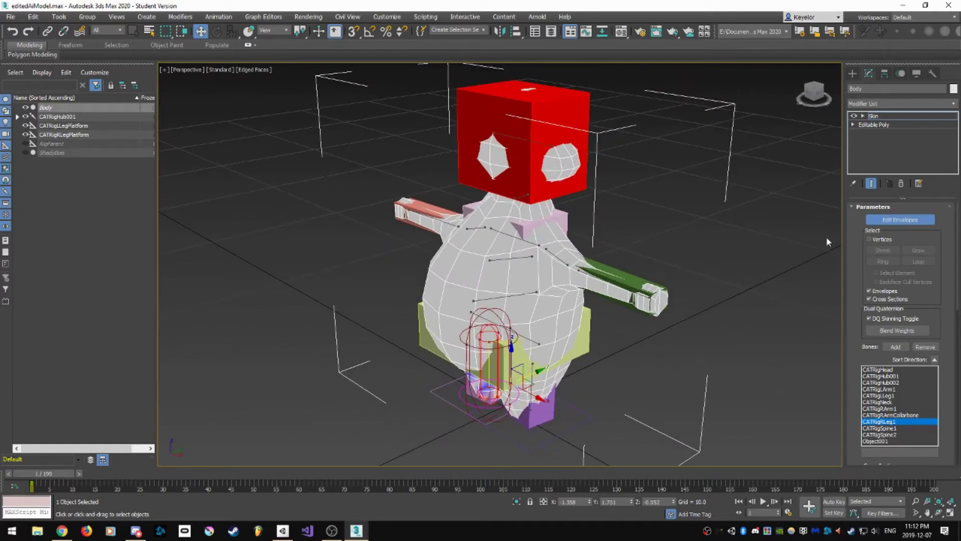
click(920, 220)
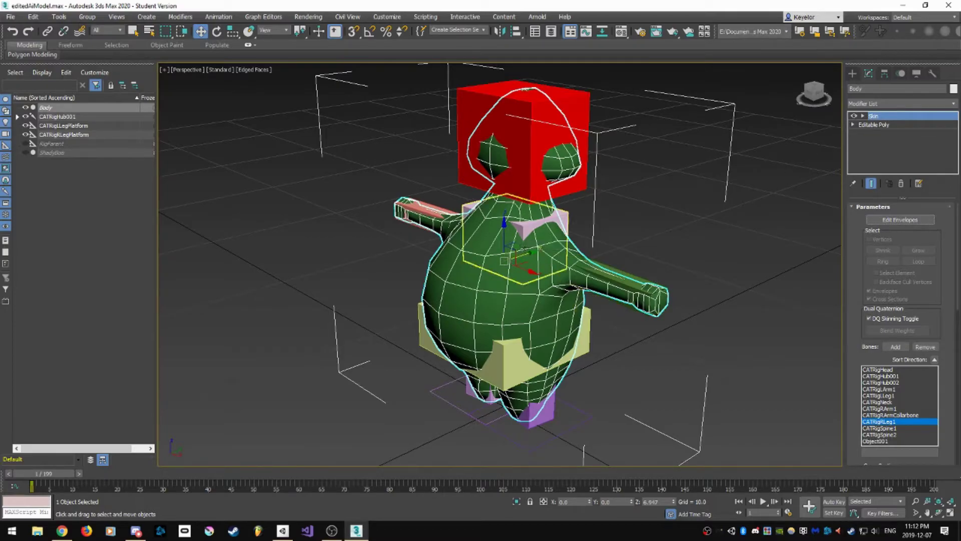
Select CATRigHub001 and add an absolute animation layer in its motion Layer Manager.
click(899, 75)
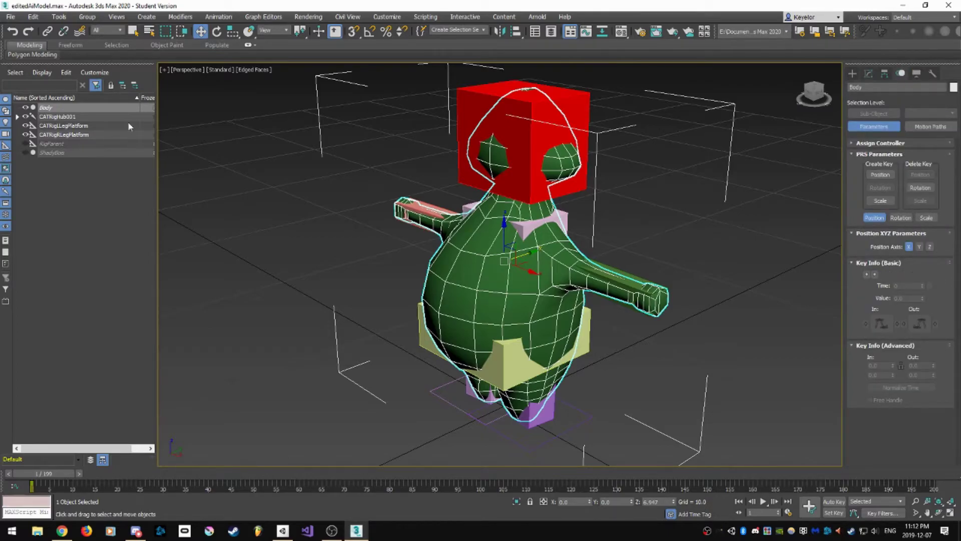
click(70, 108)
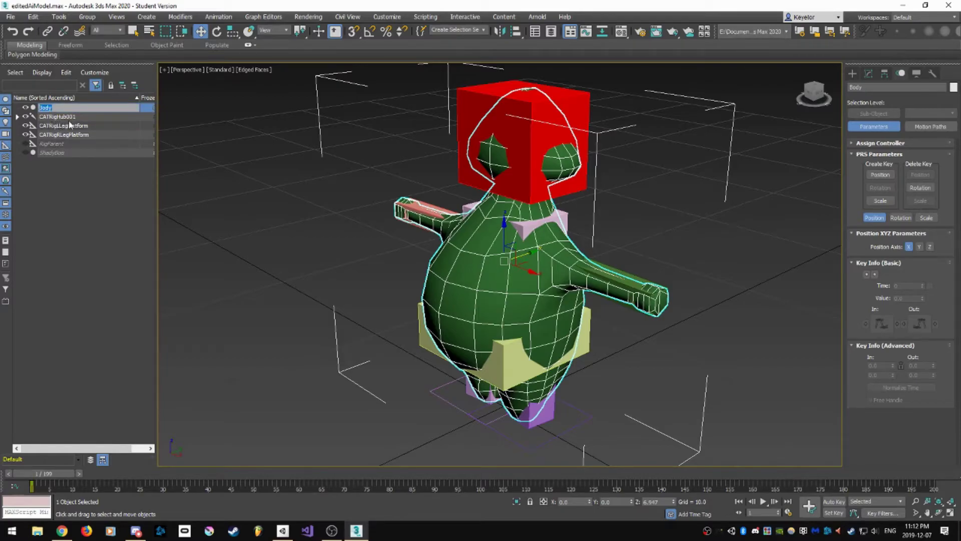
click(70, 117)
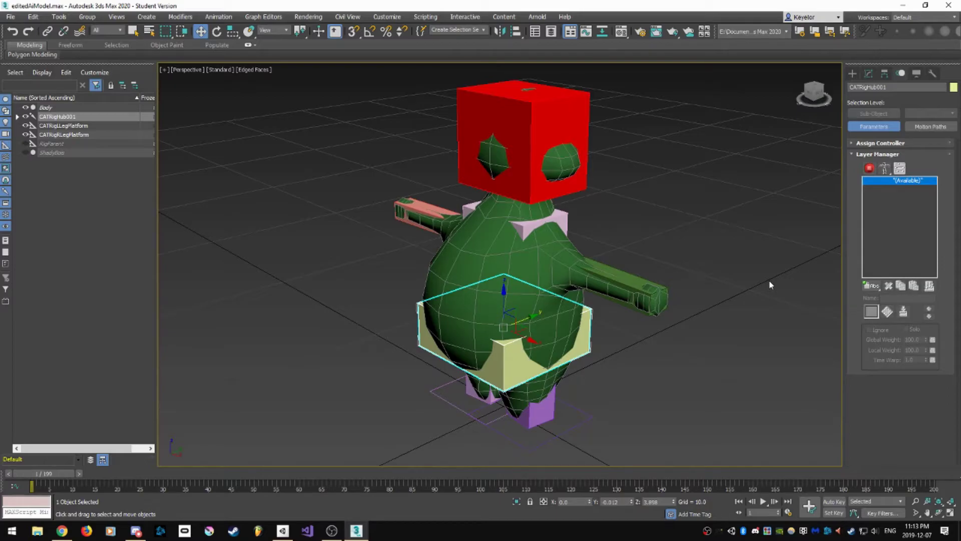
click(868, 289)
drag(868, 289, 870, 300)
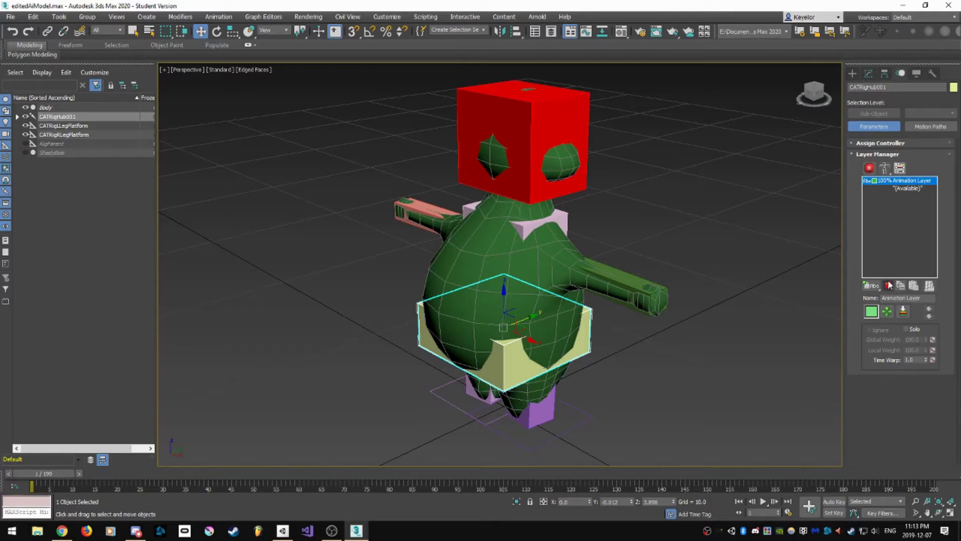
Add a local adjustment layer to the CAT rig and delete it again, keeping the animation layer.
drag(871, 288, 872, 315)
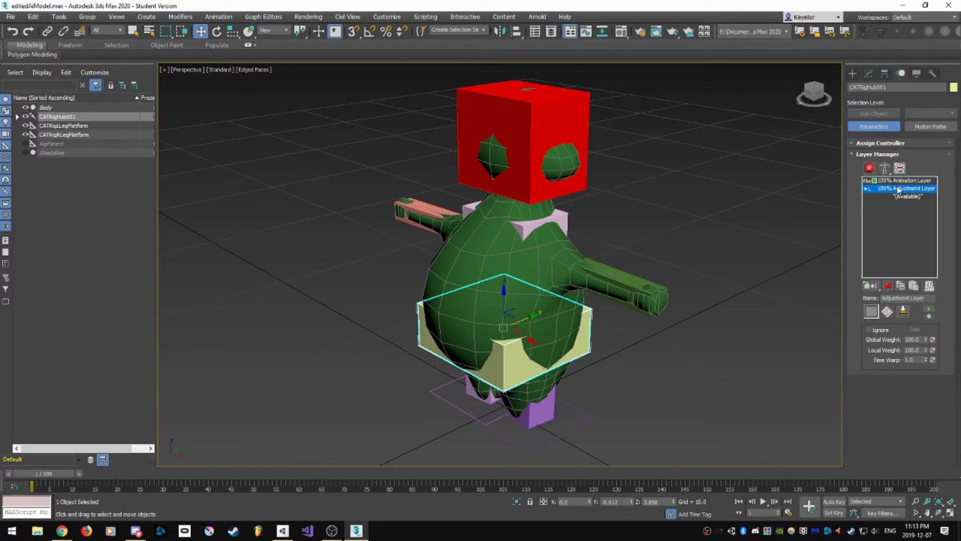
click(888, 285)
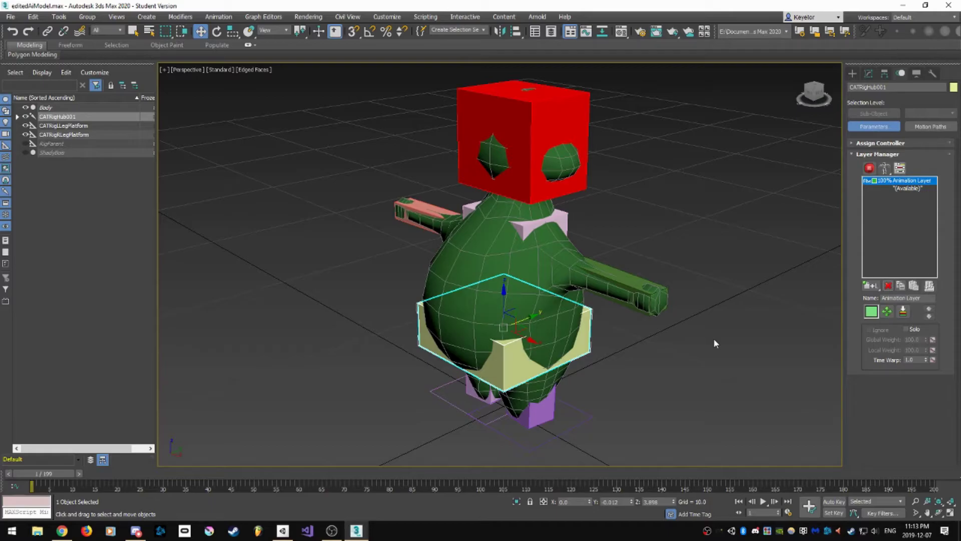
alt+middle_drag(453, 326, 500, 309)
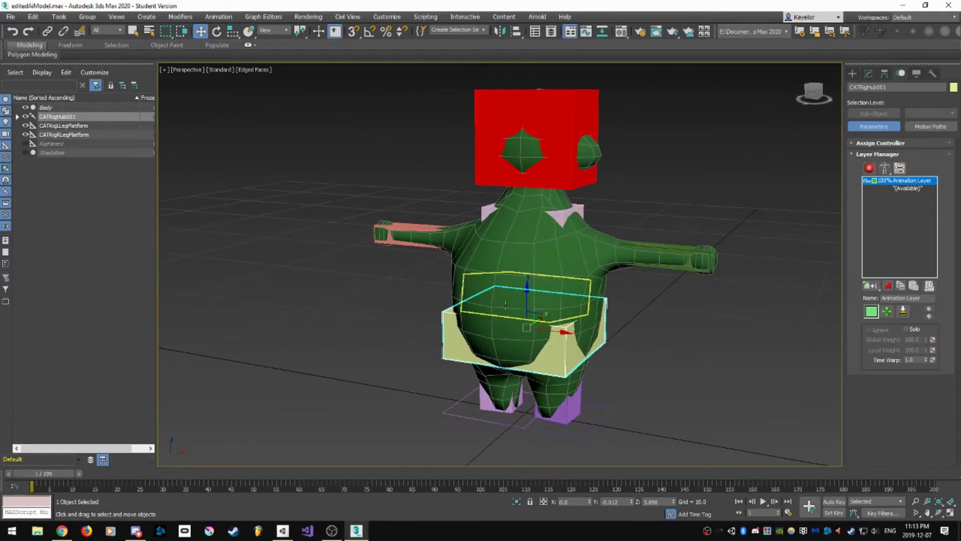
Replace the rig's animation layer with a CATMotion layer in the Layer Manager.
alt+middle_drag(653, 283, 641, 291)
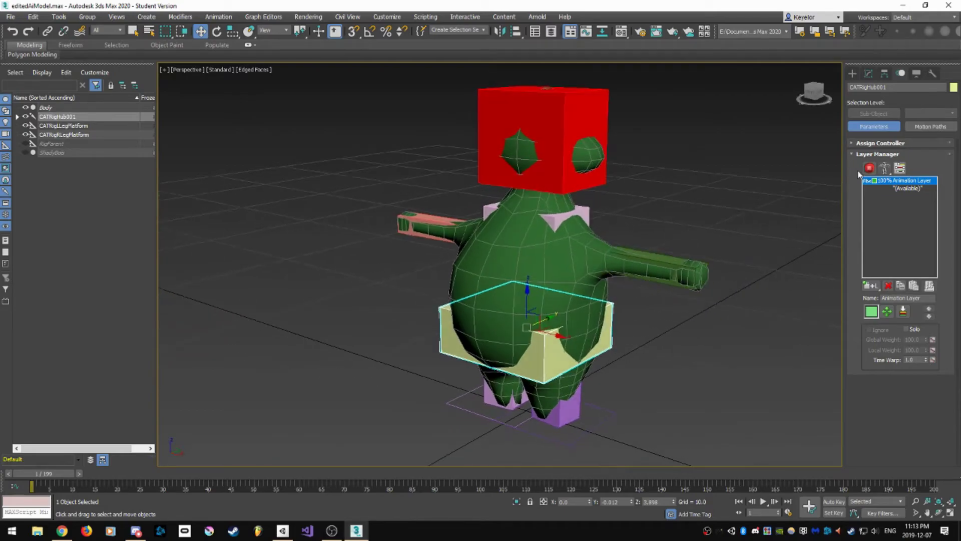
click(888, 285)
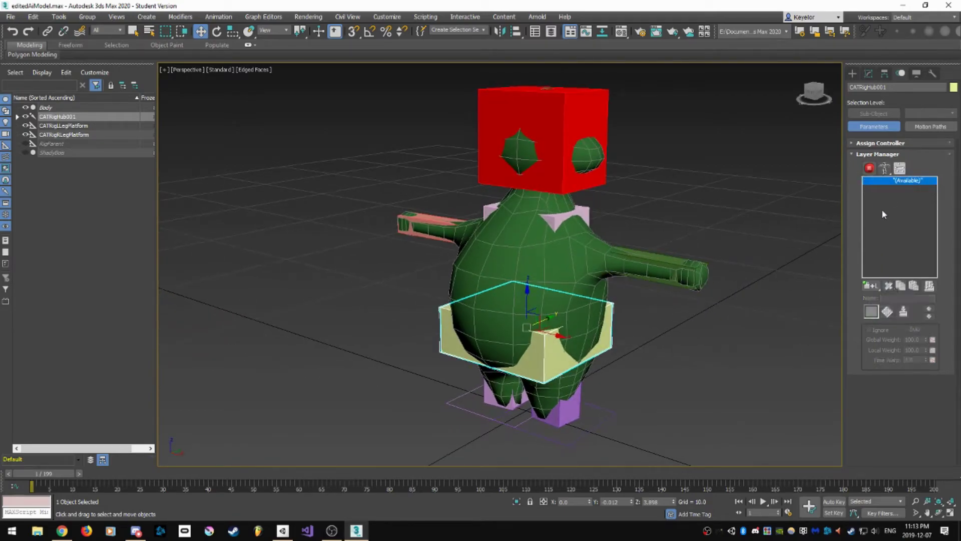
alt+middle_drag(675, 290, 826, 329)
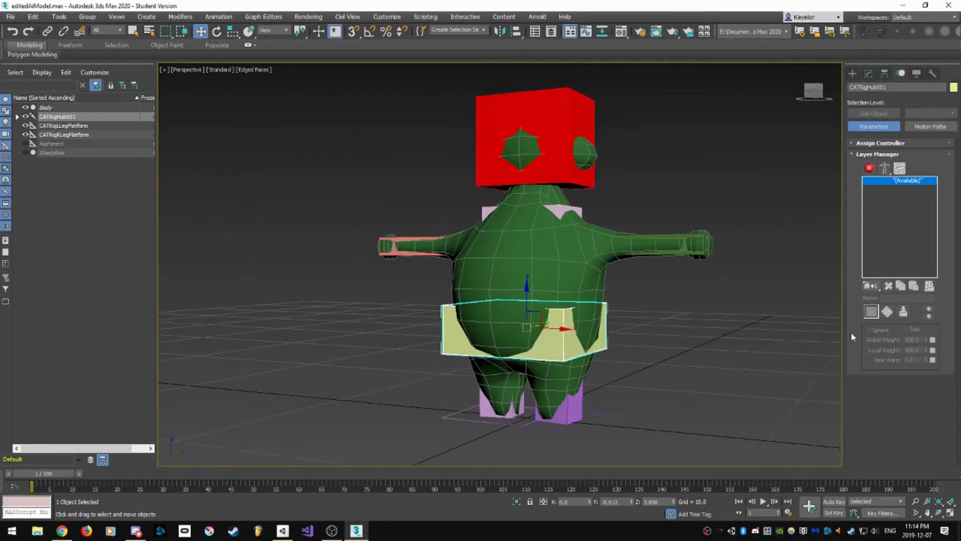
click(868, 289)
drag(871, 296, 871, 333)
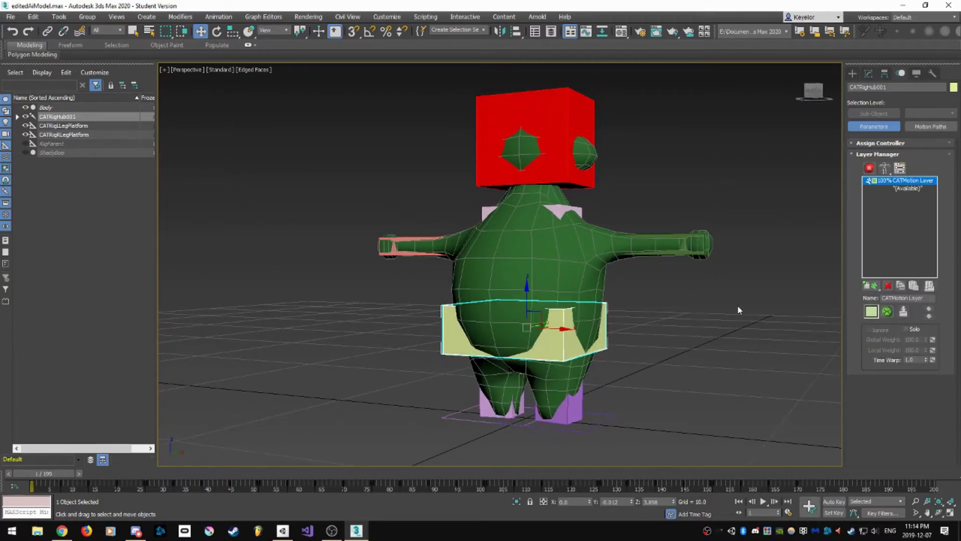
Select CATRigHub001 with all its child nodes, hide them, and reselect only the hub so just the Body mesh shows.
alt+middle_drag(575, 328, 610, 340)
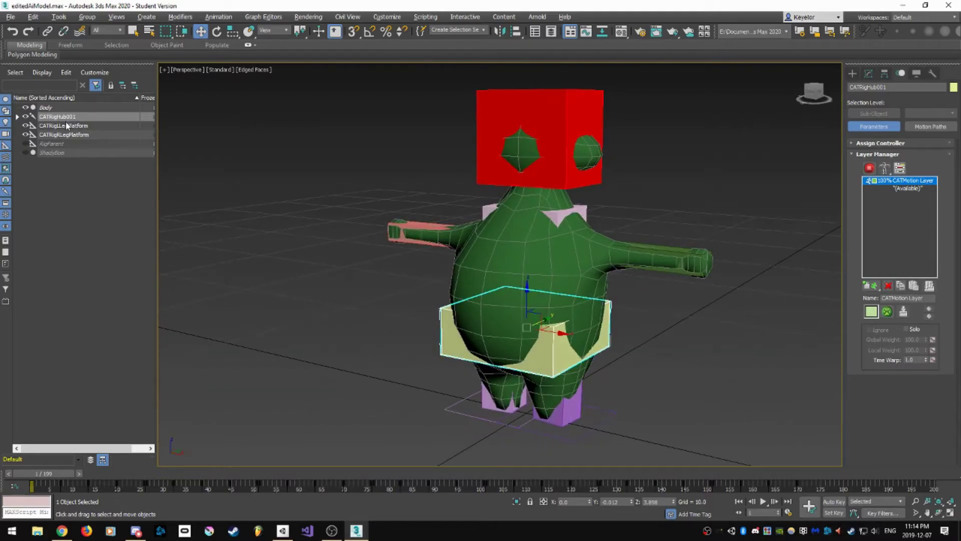
right_click(98, 115)
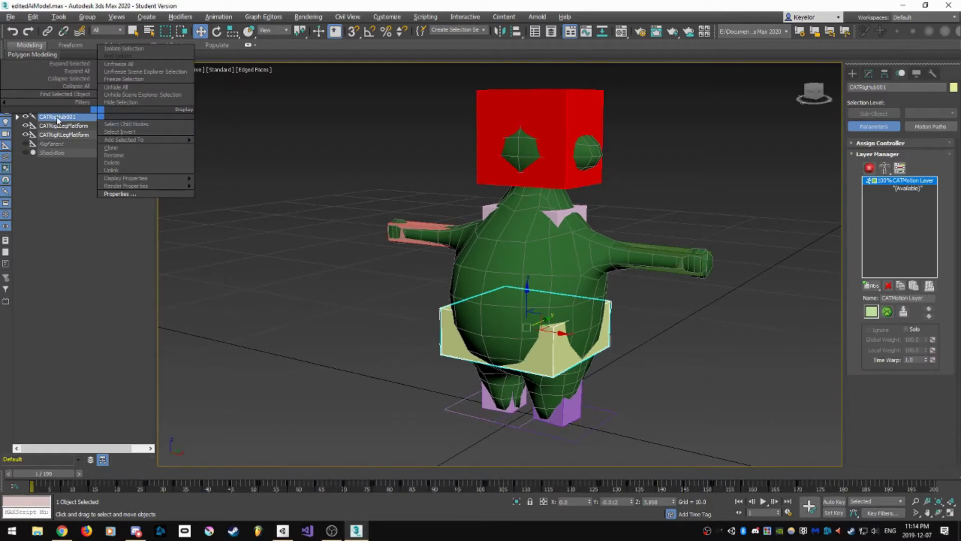
click(148, 124)
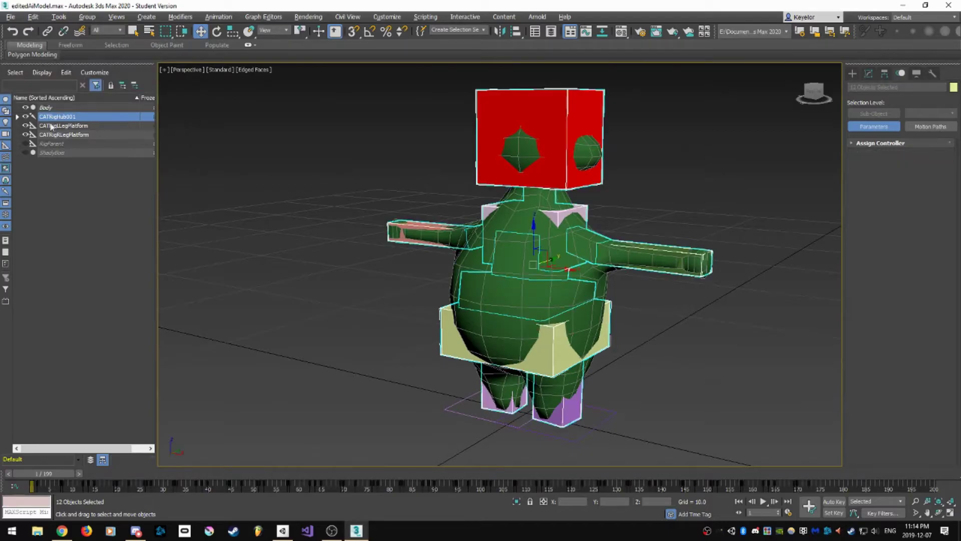
click(25, 117)
click(74, 118)
alt+middle_drag(204, 166, 517, 232)
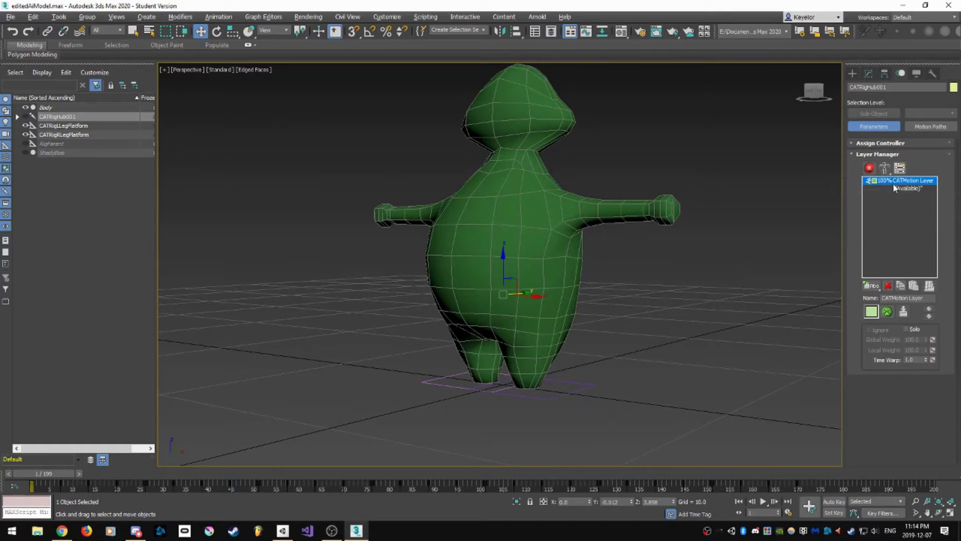
Delete the CATMotion layer, add a fresh one, and switch the rig from setup to animation mode.
click(893, 284)
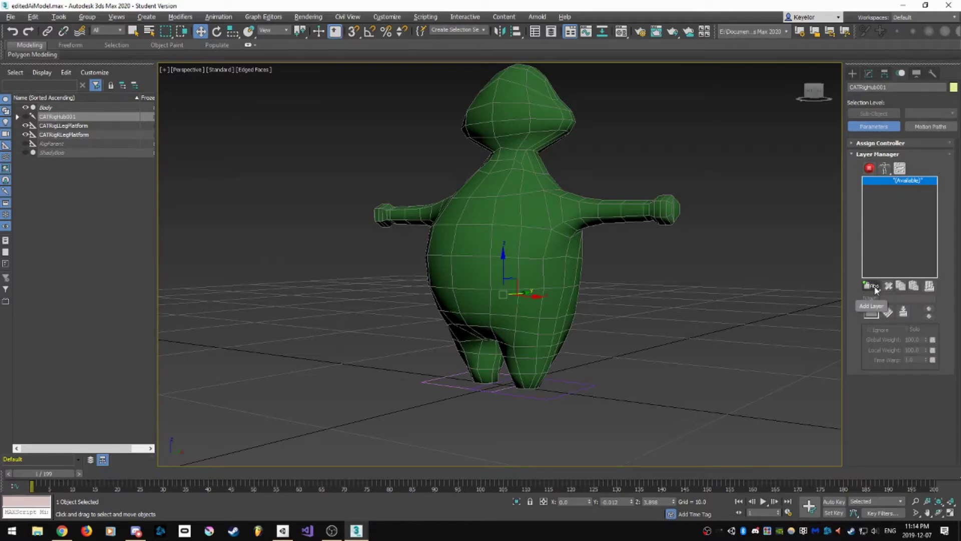
click(875, 288)
drag(875, 288, 878, 337)
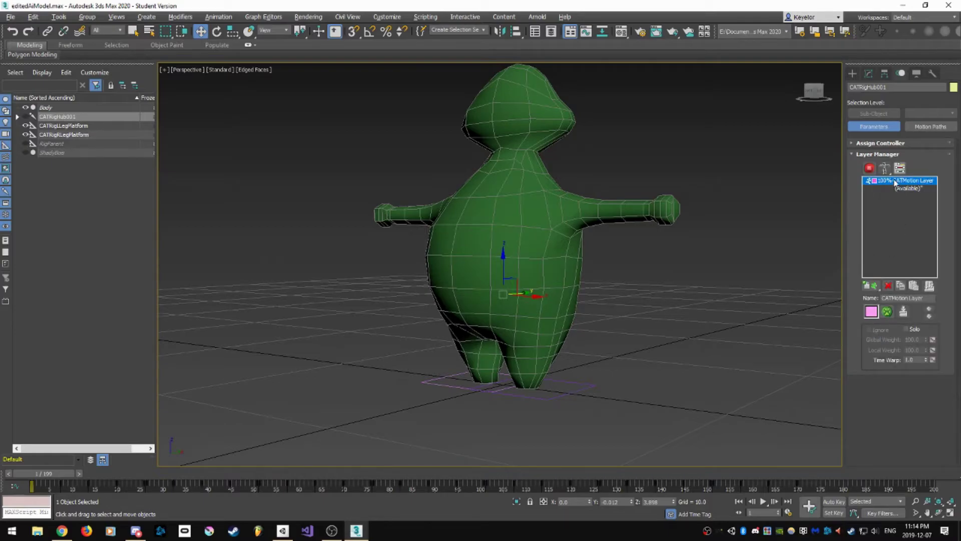
click(869, 169)
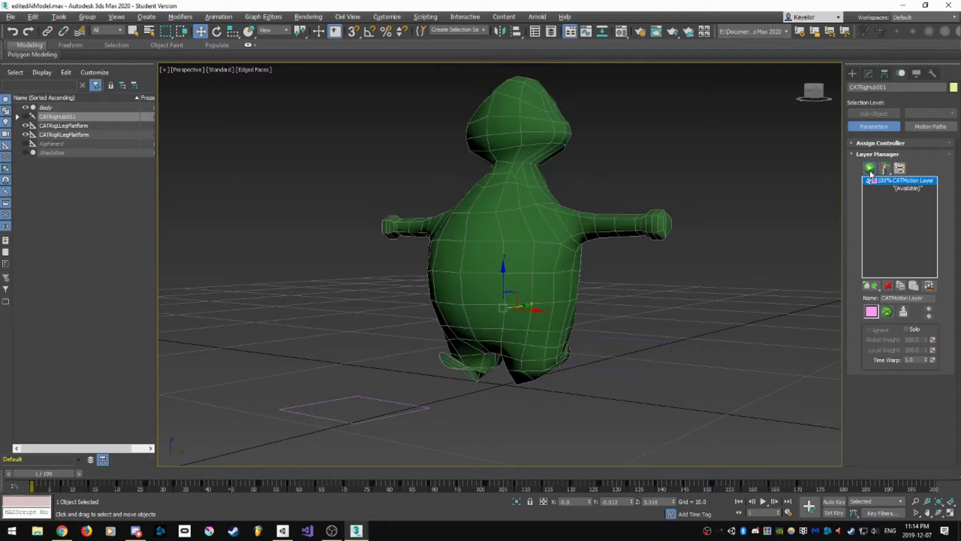
Play the CATMotion walk cycle and examine the mesh deformation from several angles, including the arms and feet.
mouse_move(496, 356)
alt+middle_down()
mouse_move(621, 330)
mouse_move(488, 362)
alt+middle_up()
alt+middle_drag(536, 342, 561, 340)
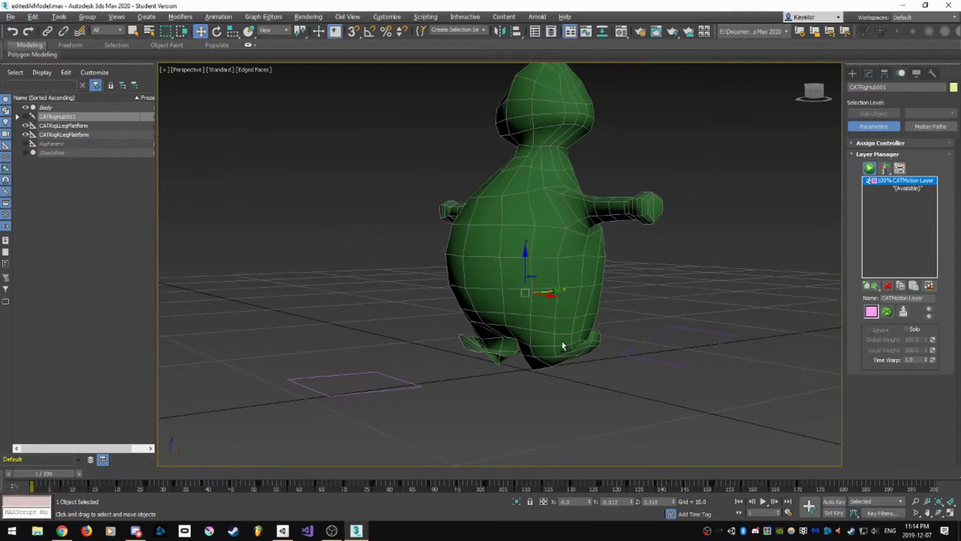
click(762, 501)
scroll(618, 313, down, 3)
alt+middle_drag(615, 331, 692, 320)
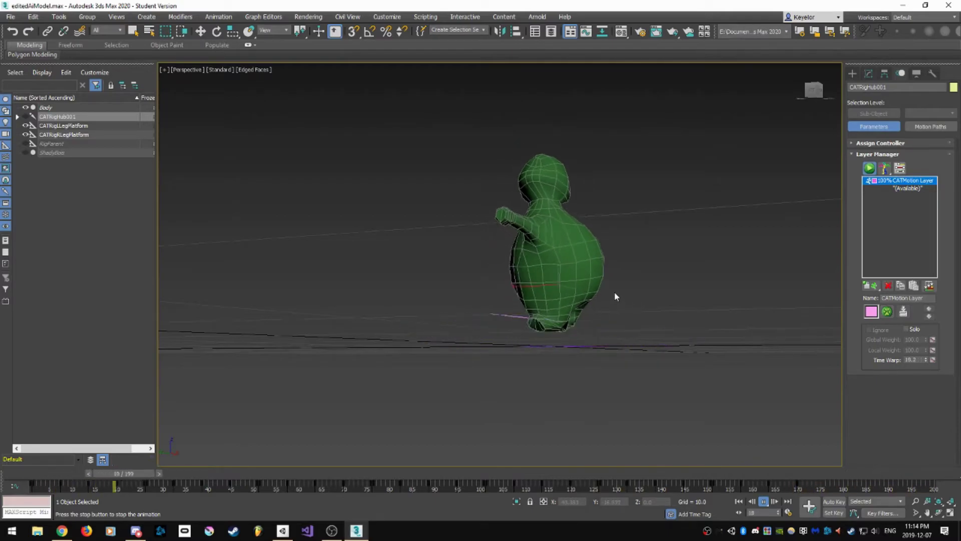
alt+middle_drag(664, 300, 579, 320)
alt+middle_drag(666, 324, 599, 295)
scroll(566, 251, up, 6)
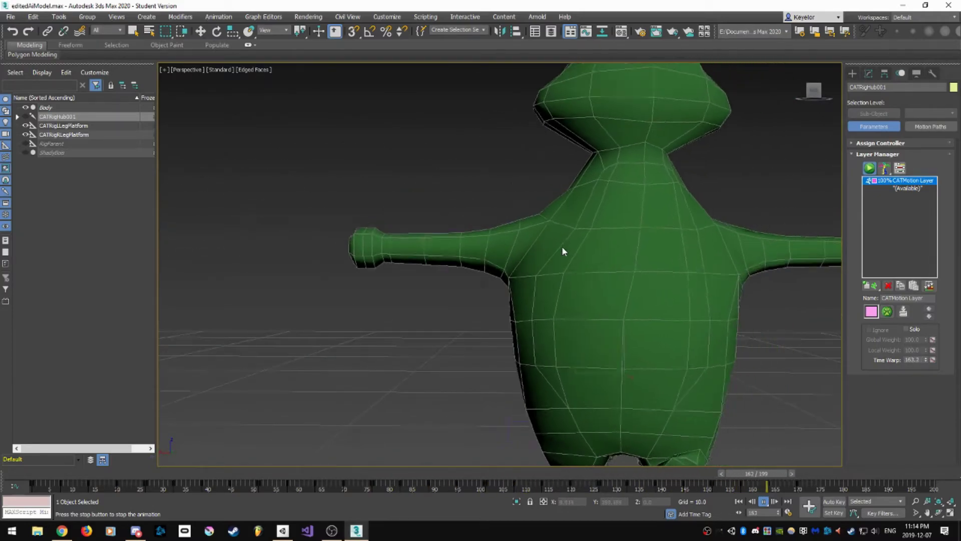
alt+middle_drag(603, 325, 628, 332)
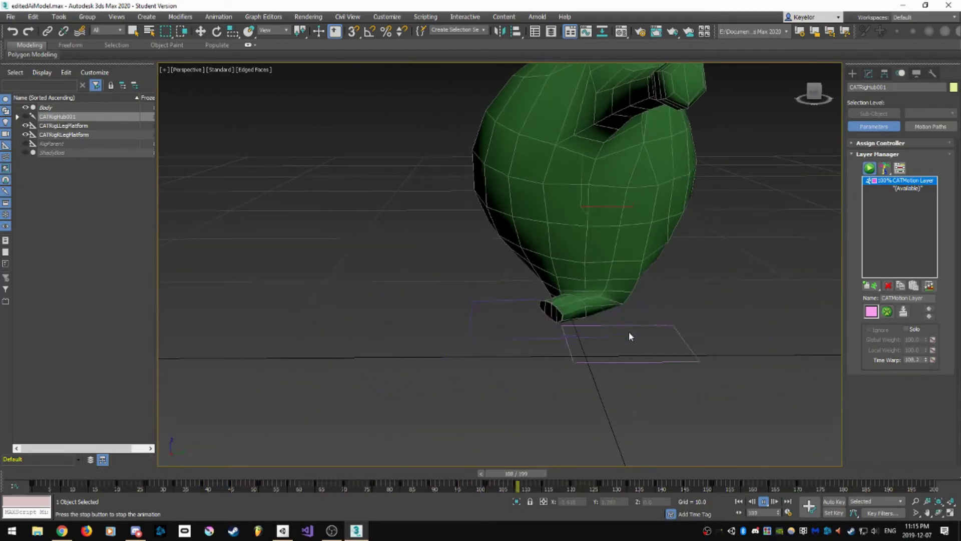
middle_drag(599, 240, 673, 332)
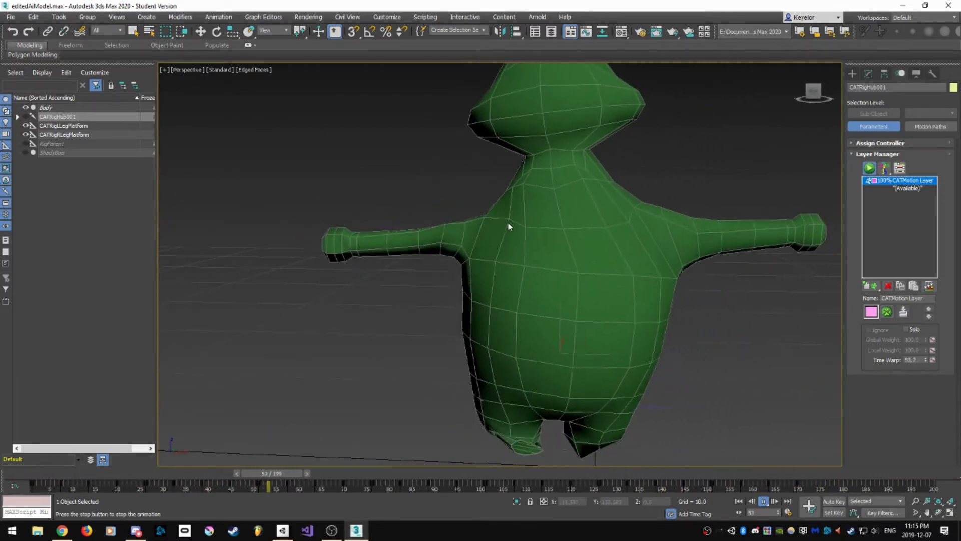
Stop playback, scrub through the walk cycle to inspect the pose, and return to frame 1.
click(764, 501)
drag(580, 478, 519, 476)
key(w)
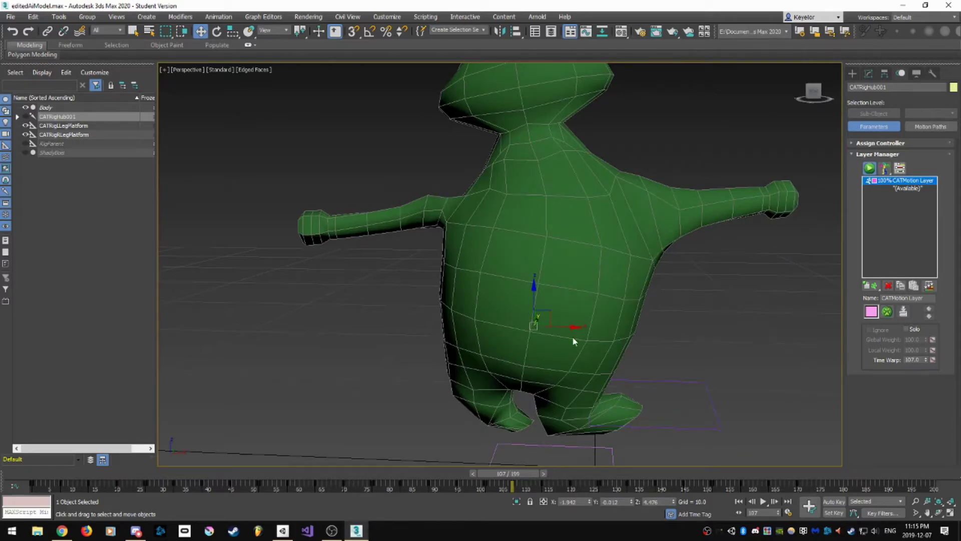
drag(523, 472, 50, 473)
alt+middle_drag(649, 310, 557, 273)
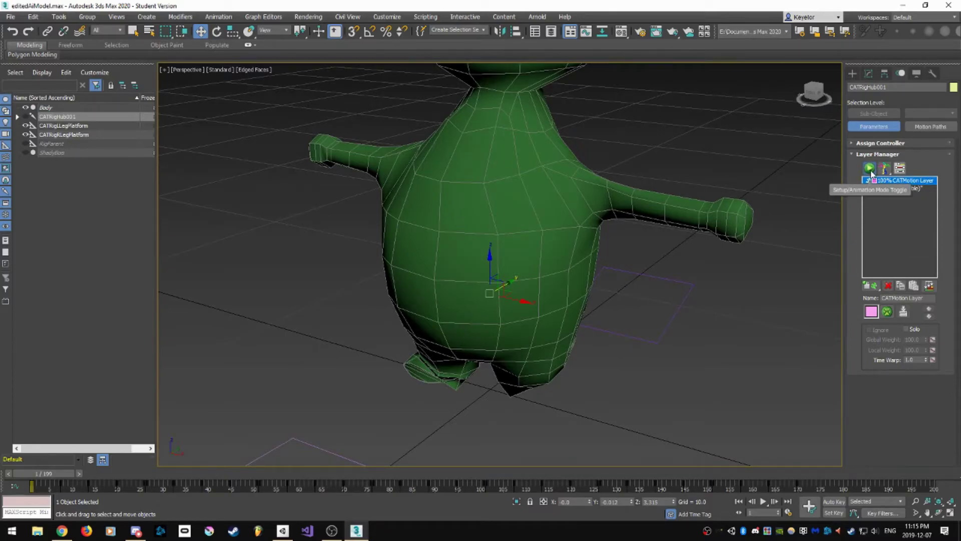
Return to setup mode, replace the CATMotion layer with an absolute animation layer, and activate animation mode.
click(869, 169)
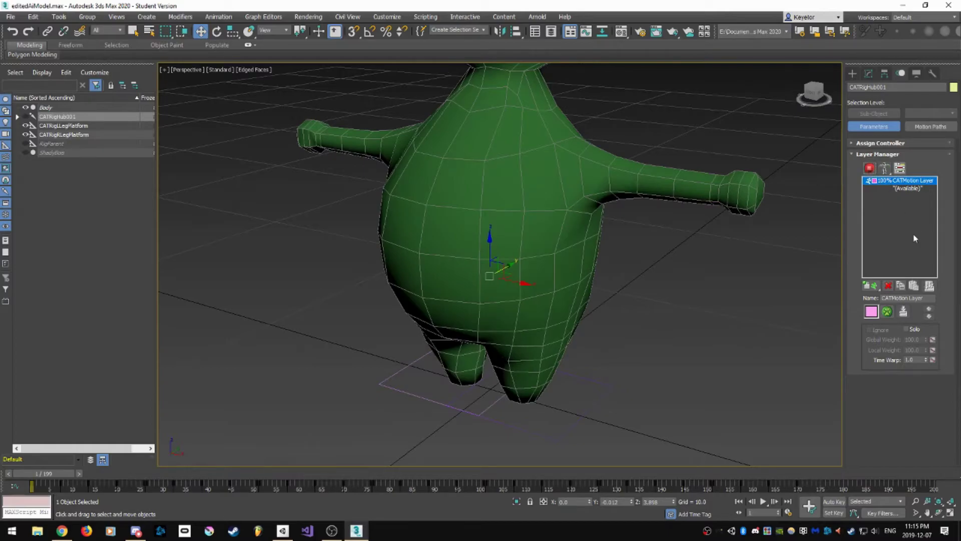
click(888, 286)
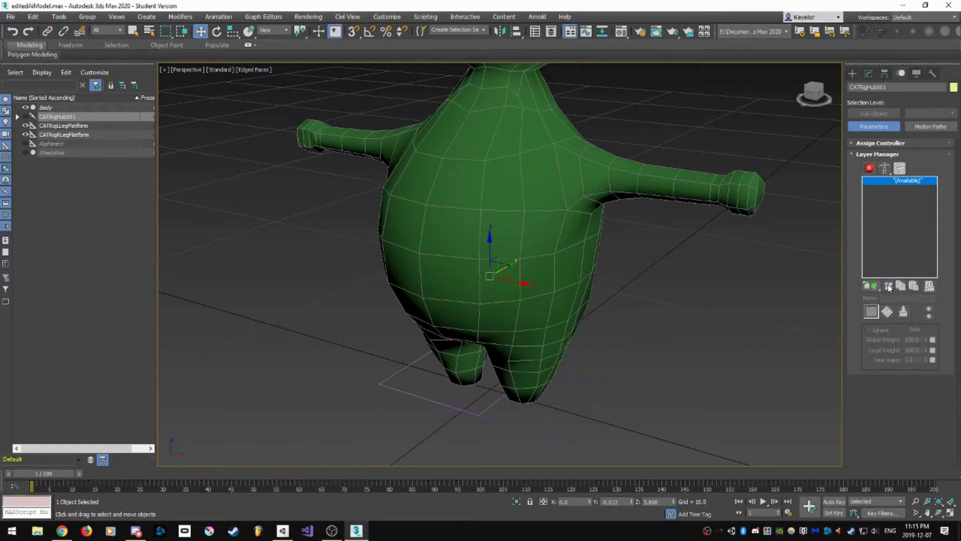
drag(870, 286, 875, 300)
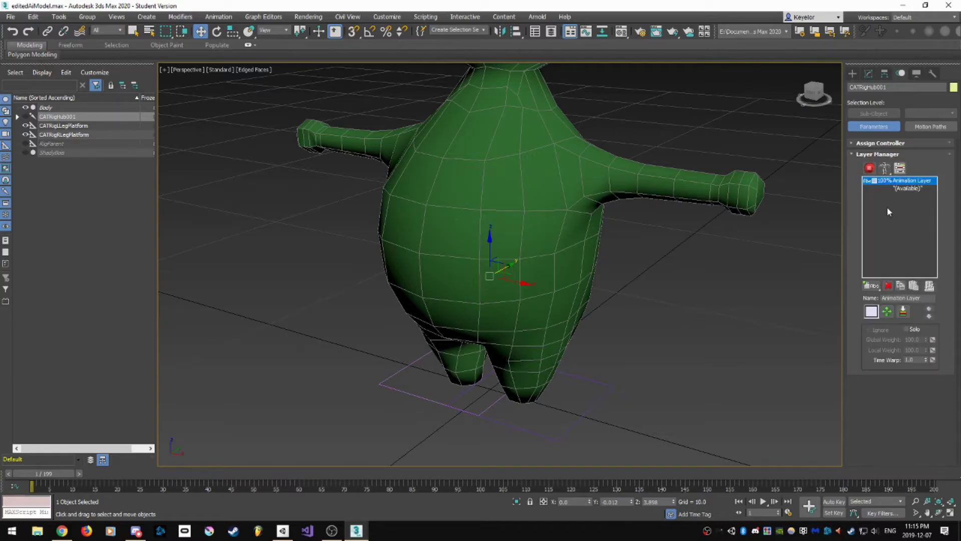
click(873, 170)
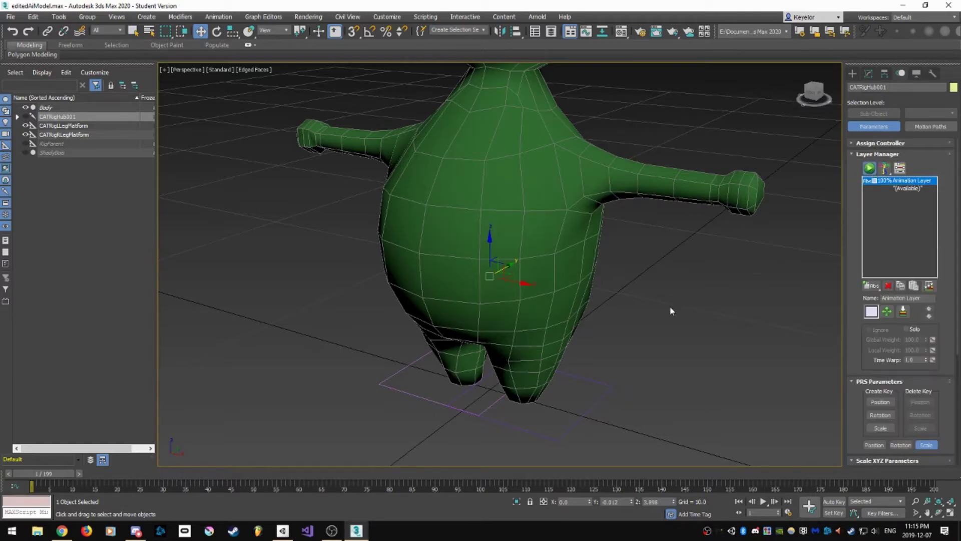
Select all child nodes of CATRigHub001 and unhide the rig bones.
scroll(575, 249, down, 5)
alt+middle_drag(596, 278, 573, 298)
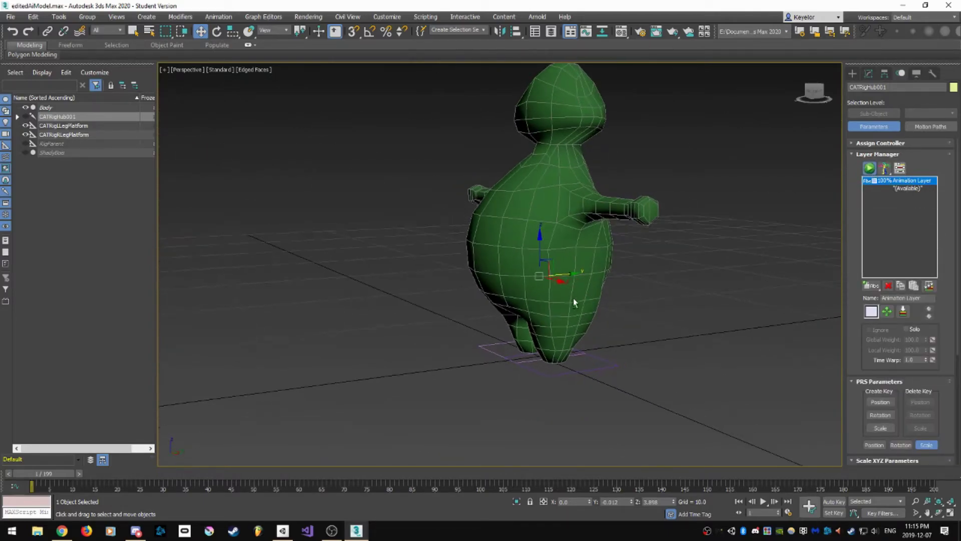
right_click(74, 119)
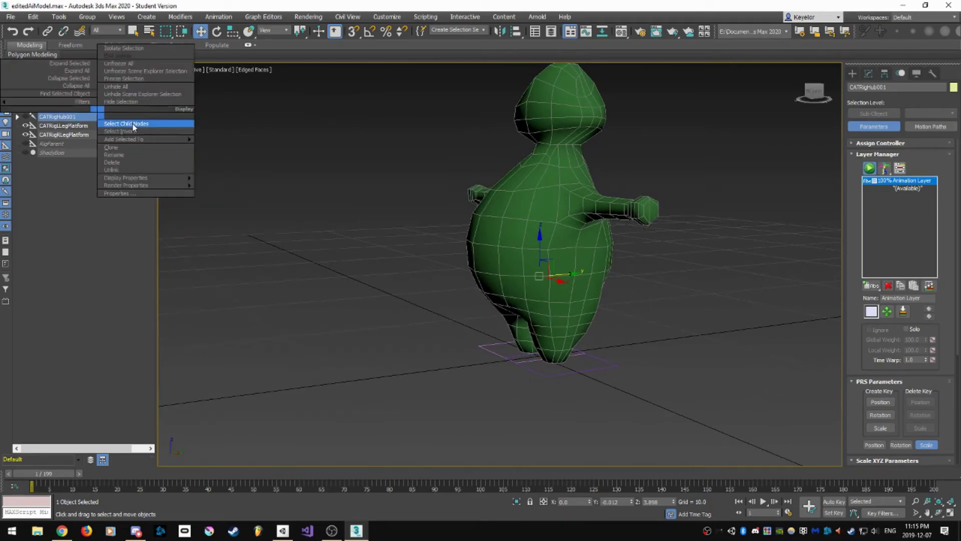
click(134, 124)
click(26, 117)
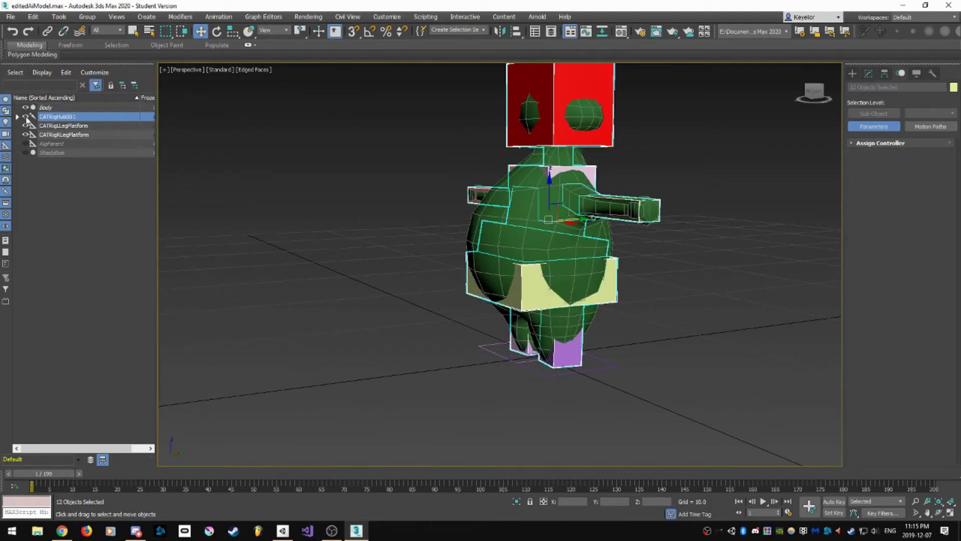
Expand the CATRigHub001 hierarchy and key all selected rig bones at frame 1 in Set Key mode, turning the mode off when done.
alt+middle_drag(522, 255, 596, 315)
scroll(600, 330, up, 4)
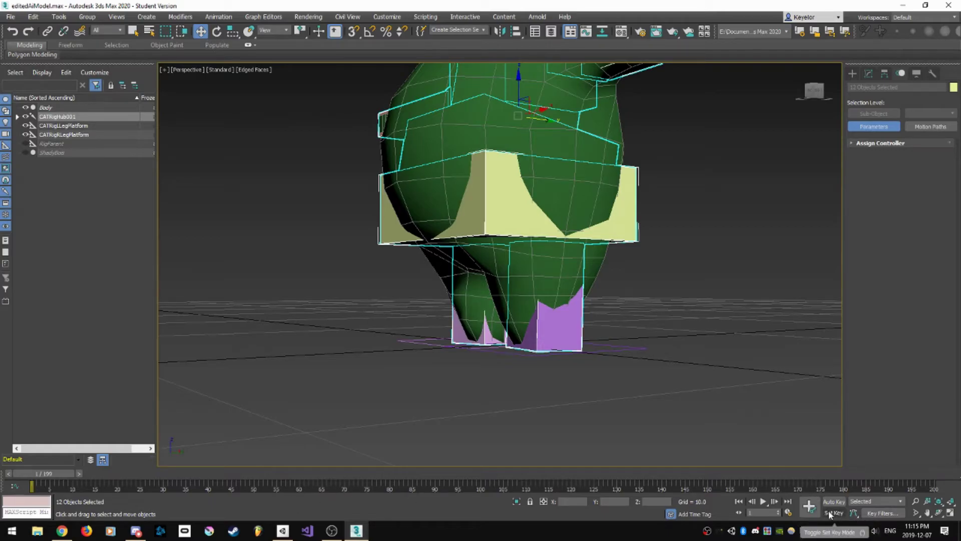
click(17, 116)
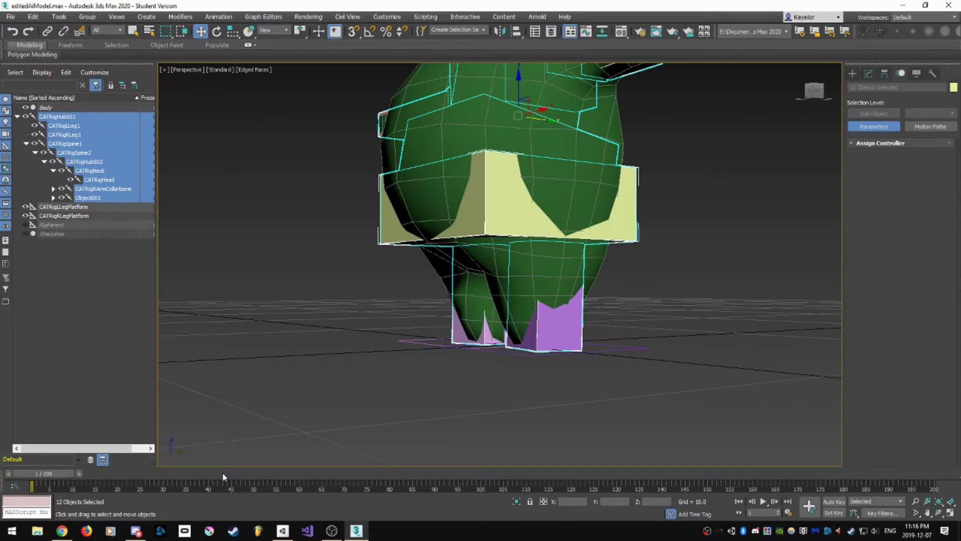
click(833, 512)
click(810, 506)
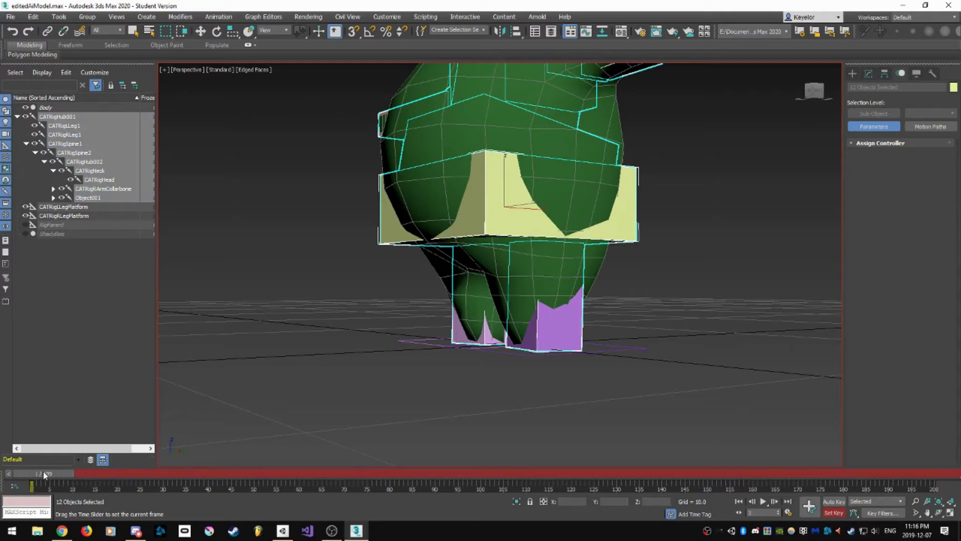
click(838, 516)
Select CATRigLLeg1, turn on Auto Key, and go to frame 5.
alt+middle_drag(584, 380, 401, 411)
scroll(561, 360, up, 5)
click(545, 305)
click(833, 501)
drag(43, 473, 63, 479)
key(w)
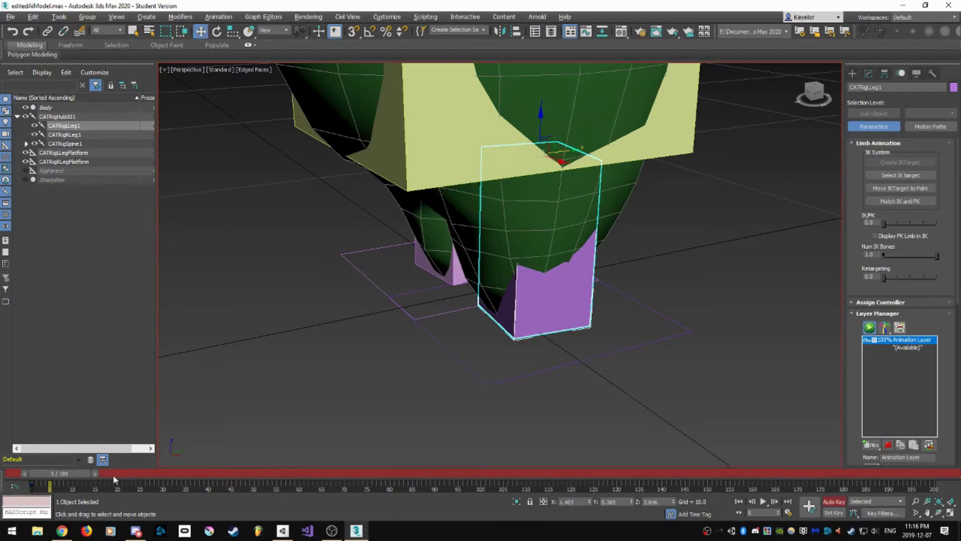
Select CATRigLLegPlatform and move it along the Y axis to about Y -0.78 at frame 5.
click(566, 367)
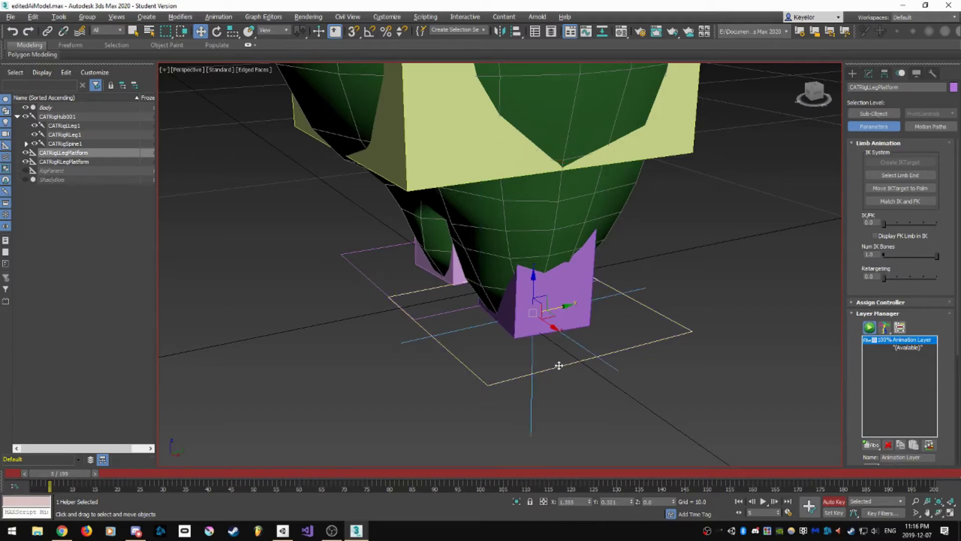
click(554, 311)
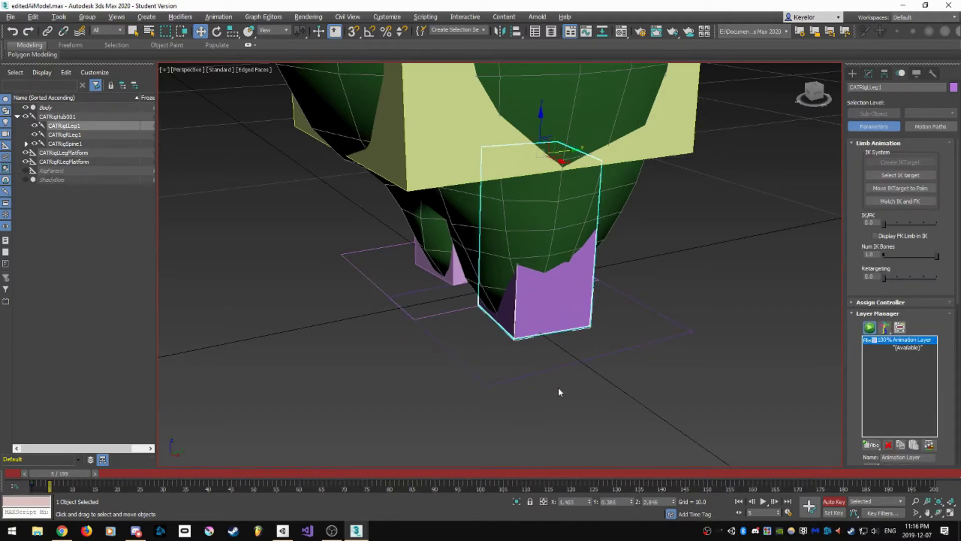
click(566, 363)
drag(568, 306, 512, 310)
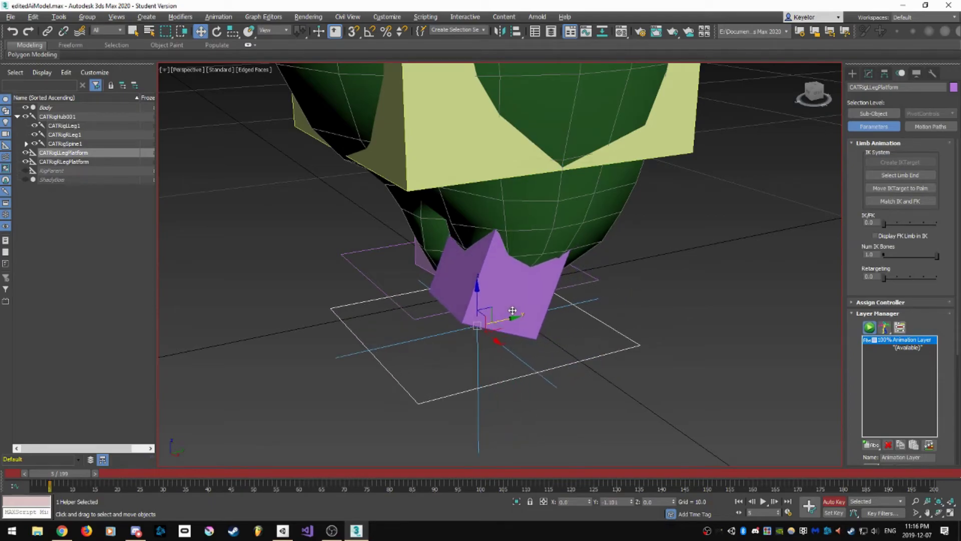
scroll(569, 283, down, 5)
alt+middle_drag(621, 325, 555, 302)
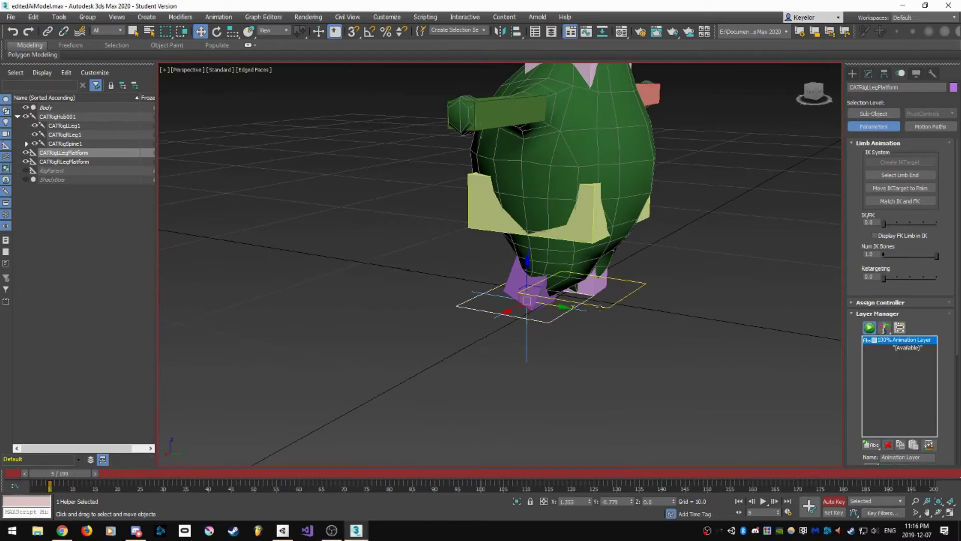
Move CATRigRLegPlatform along the Y axis in the opposite direction, to about Y 2.2, at frame 5.
click(604, 303)
drag(620, 295, 663, 304)
alt+middle_drag(493, 317, 541, 320)
scroll(659, 301, up, 3)
scroll(655, 286, up, 2)
scroll(542, 319, down, 3)
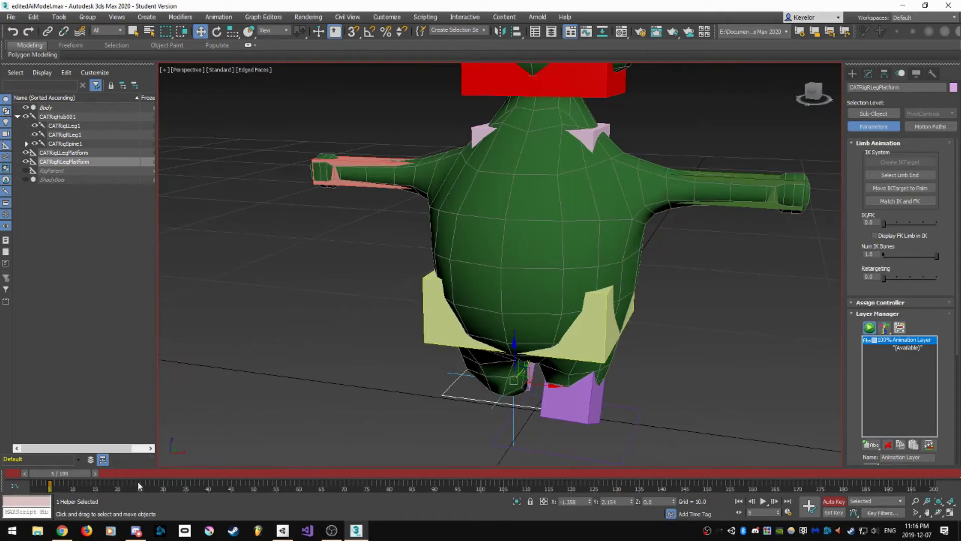
Go to frame 15, select CATRigLArm1, and rotate the left arm bone downward with Angle Snap on.
drag(59, 477, 105, 476)
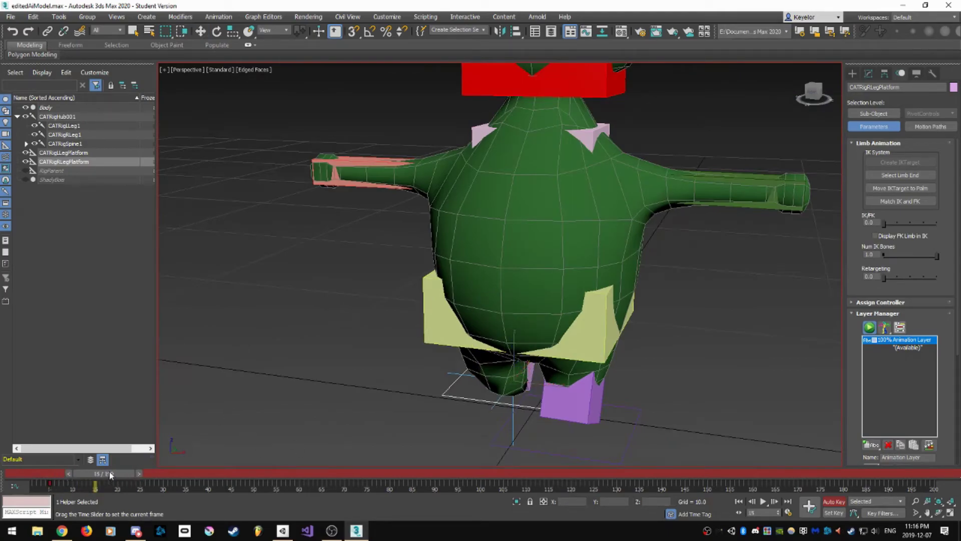
alt+middle_drag(257, 396, 621, 287)
click(640, 313)
key(e)
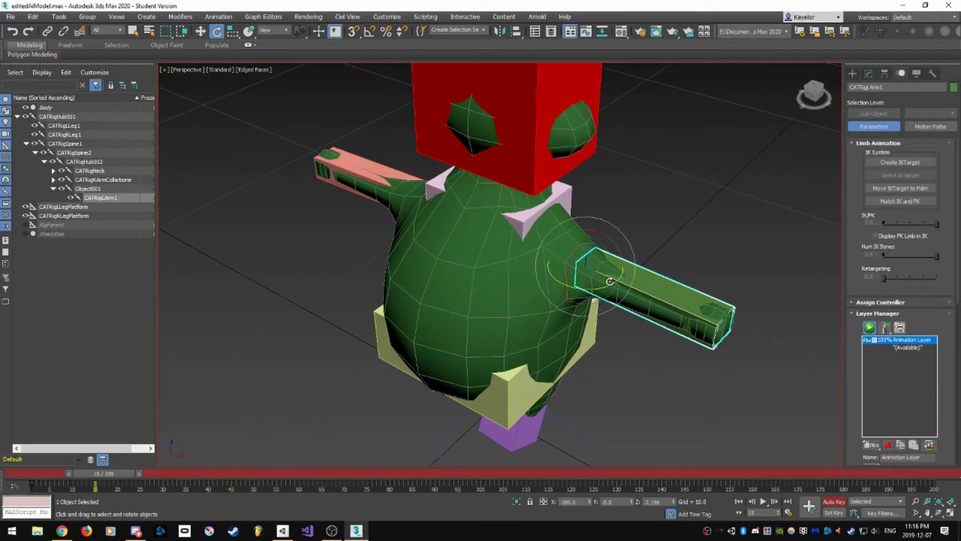
click(370, 32)
drag(603, 289, 598, 326)
Rotate the character's opposite arm bone at frame 15.
alt+middle_drag(598, 326, 445, 338)
click(444, 341)
drag(444, 340, 447, 328)
alt+middle_drag(472, 365, 488, 344)
middle_drag(423, 365, 380, 383)
Go to frame 25 and rotate CATRigHub002 to tilt the upper body.
drag(114, 476, 138, 473)
key(e)
alt+middle_drag(518, 375, 576, 350)
click(478, 278)
middle_drag(578, 377, 557, 294)
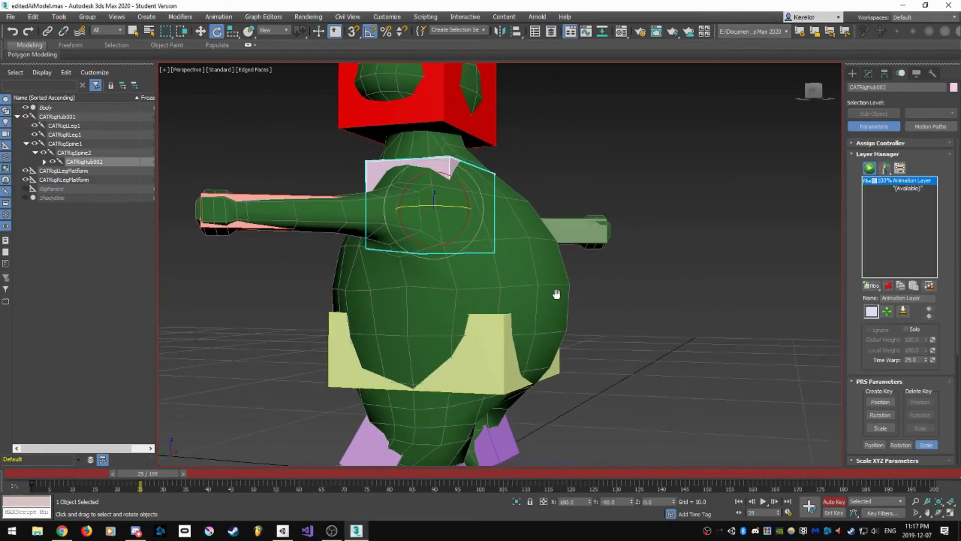
drag(466, 193, 480, 209)
Go to frame 35 and rotate the pelvis hub CATRigHub001.
drag(152, 474, 206, 464)
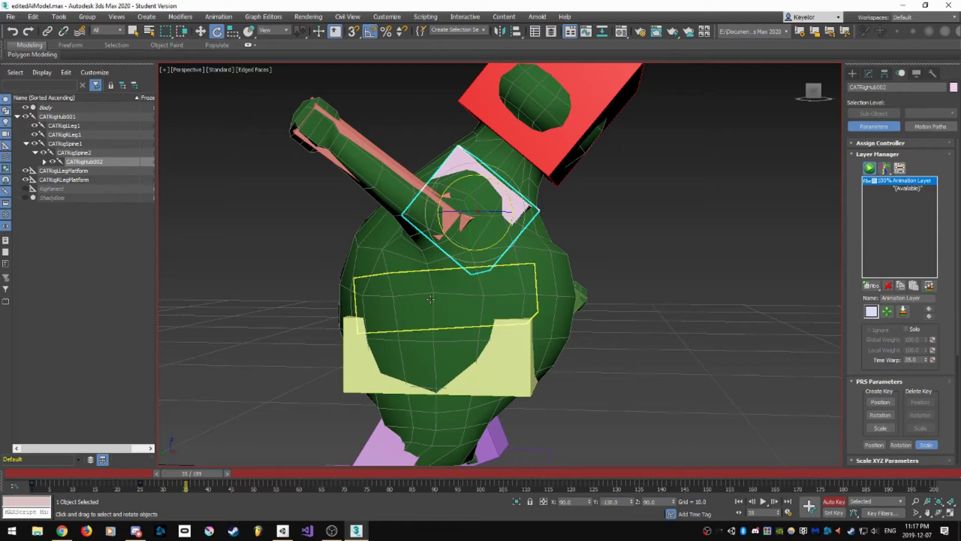
click(420, 345)
drag(440, 313, 433, 324)
middle_drag(552, 289, 523, 361)
Go to frame 40 and rotate CATRigHead.
drag(205, 471, 229, 471)
click(396, 181)
mouse_move(415, 207)
mouse_down()
mouse_move(416, 189)
mouse_move(422, 202)
mouse_up()
Turn off Auto Key and scrub the animation back to frame 1.
scroll(543, 301, down, 3)
alt+middle_drag(543, 301, 532, 260)
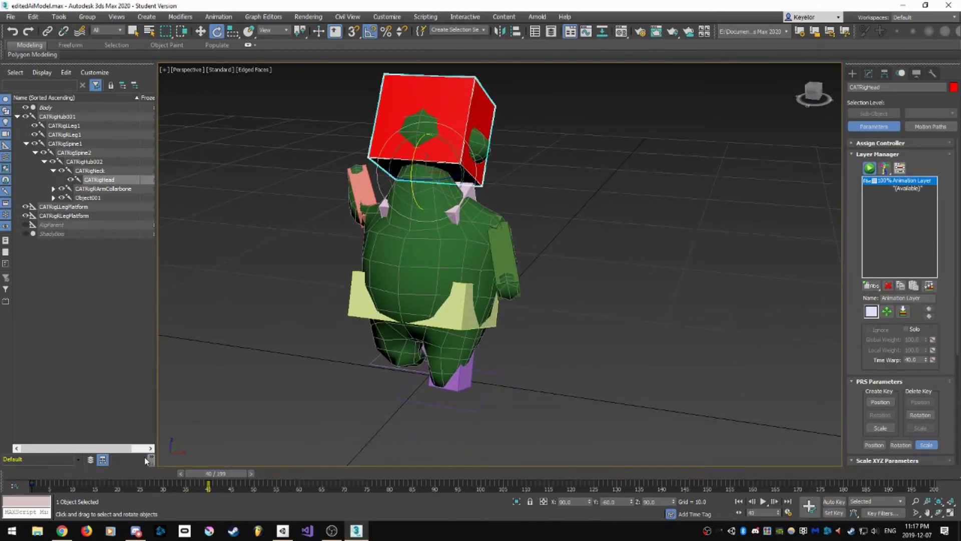
drag(220, 474, 39, 466)
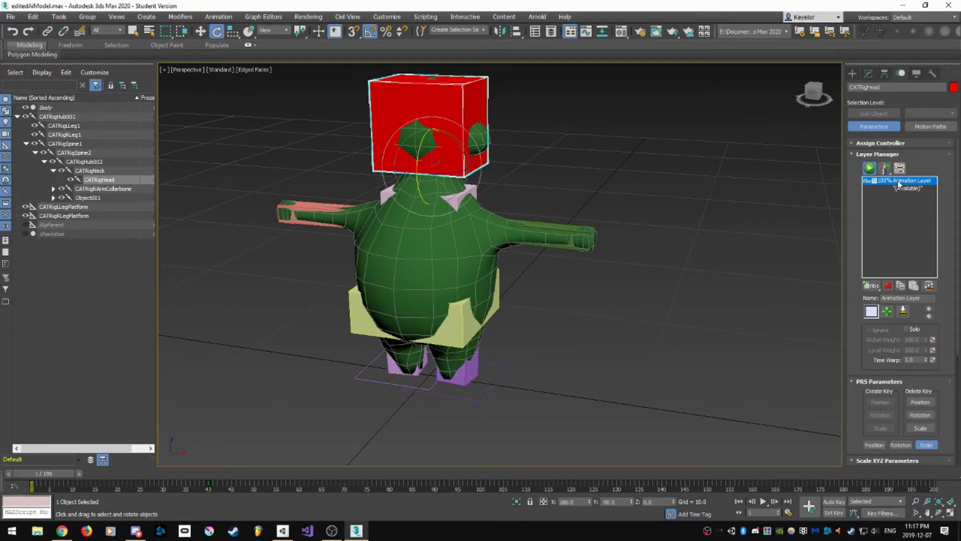
Rename the absolute animation layer to JankyWalk.
scroll(938, 368, down, 3)
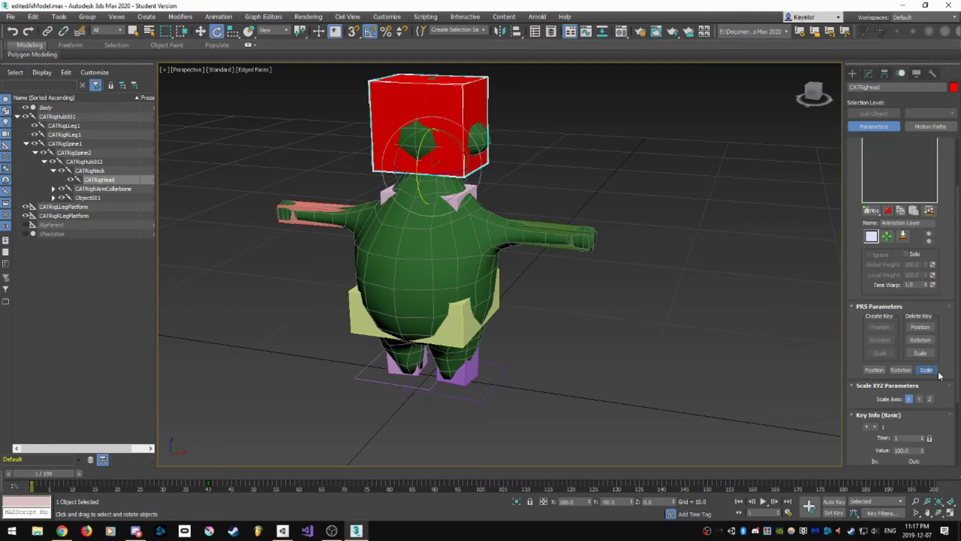
scroll(940, 371, up, 3)
click(927, 298)
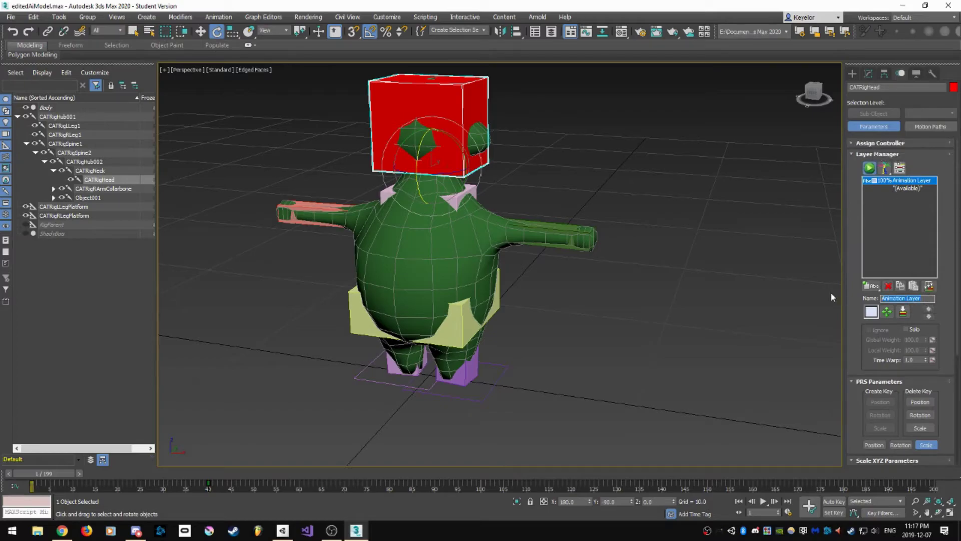
text(Tankywall)
key(BackSpace)
key(BackSpace)
key(BackSpace)
key(BackSpace)
text(k)
key(Return)
Examine the motion and display settings of CATRigHub001 and the rig parameters of RigParent for options to save the animation.
click(55, 117)
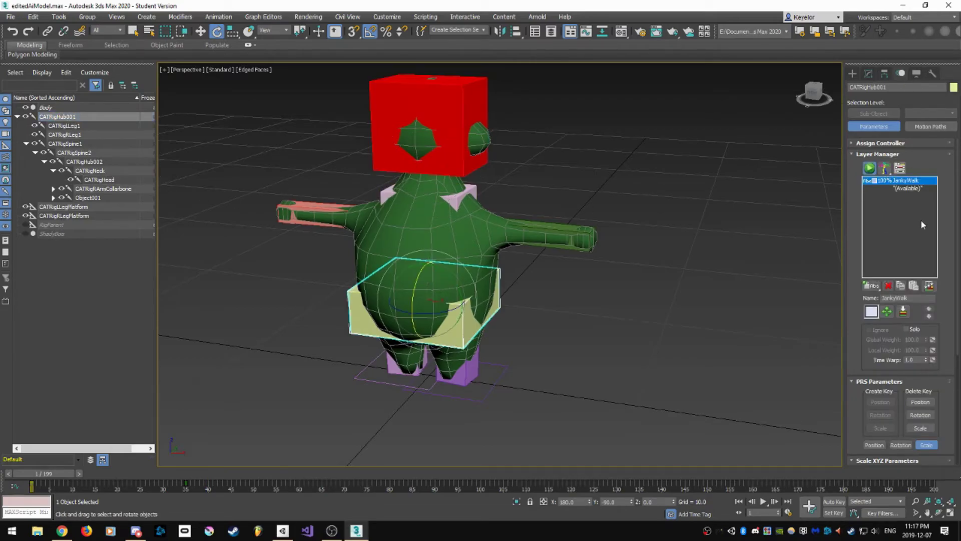
scroll(918, 222, down, 5)
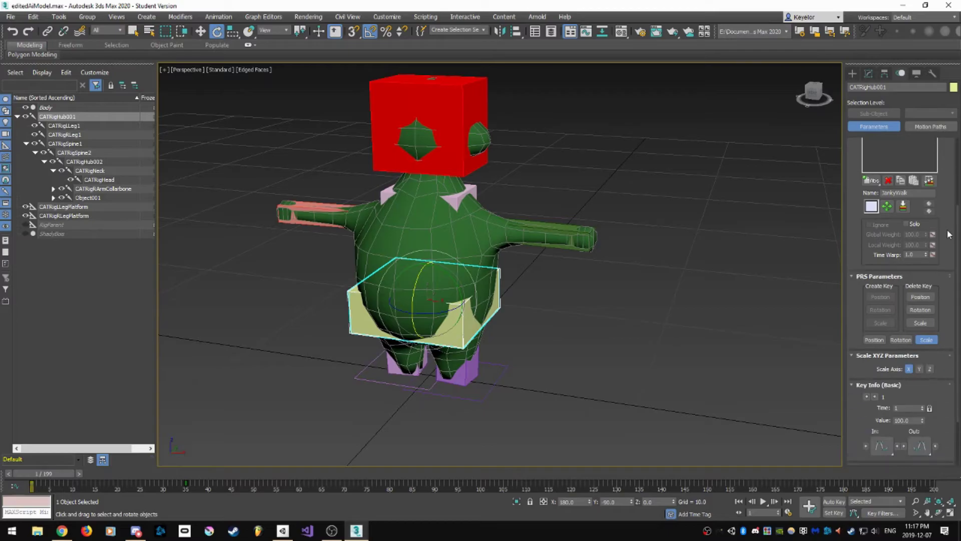
click(868, 75)
click(917, 74)
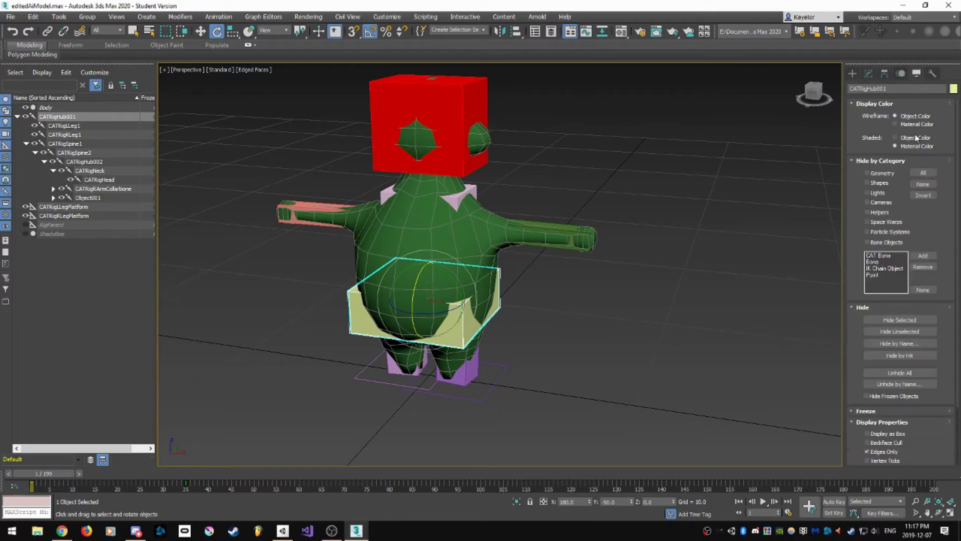
click(72, 224)
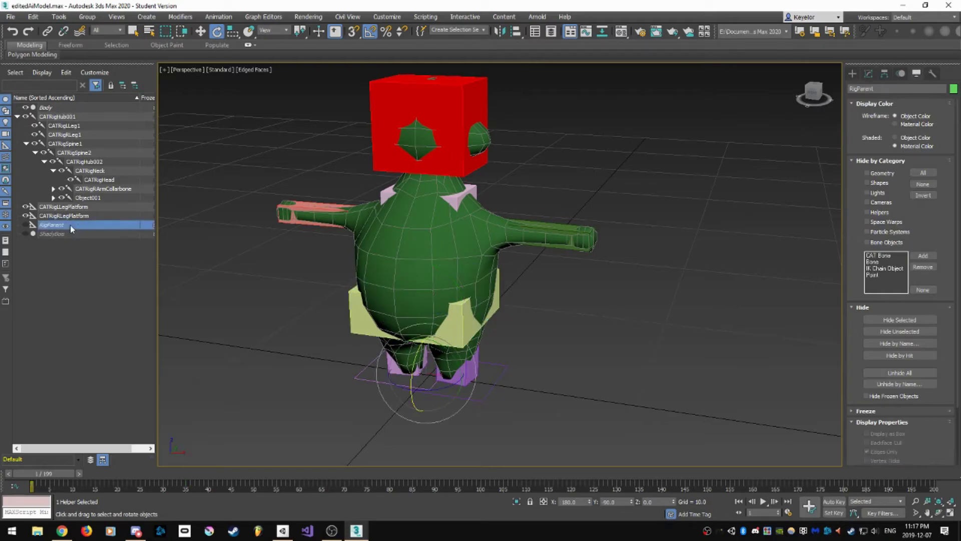
scroll(945, 270, down, 3)
scroll(946, 283, up, 3)
click(869, 75)
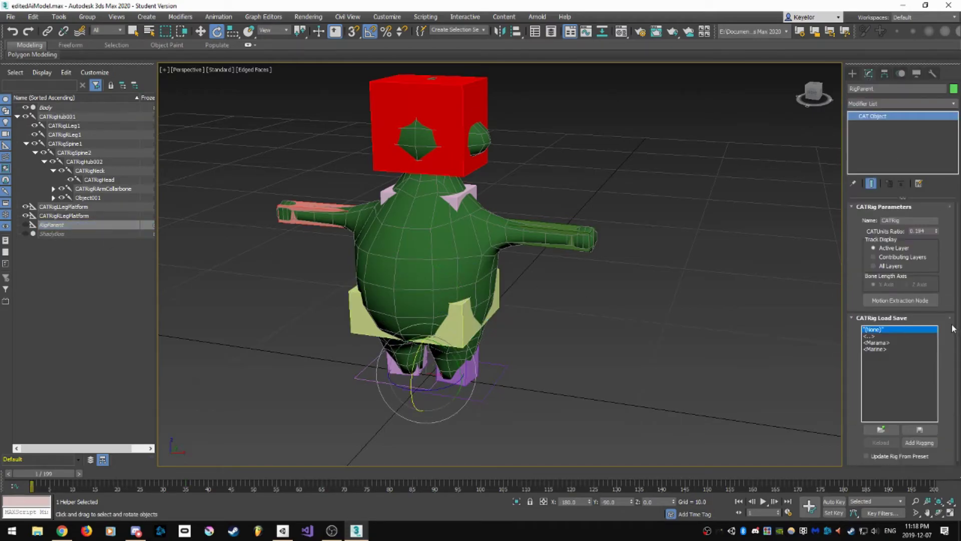
scroll(953, 328, down, 1)
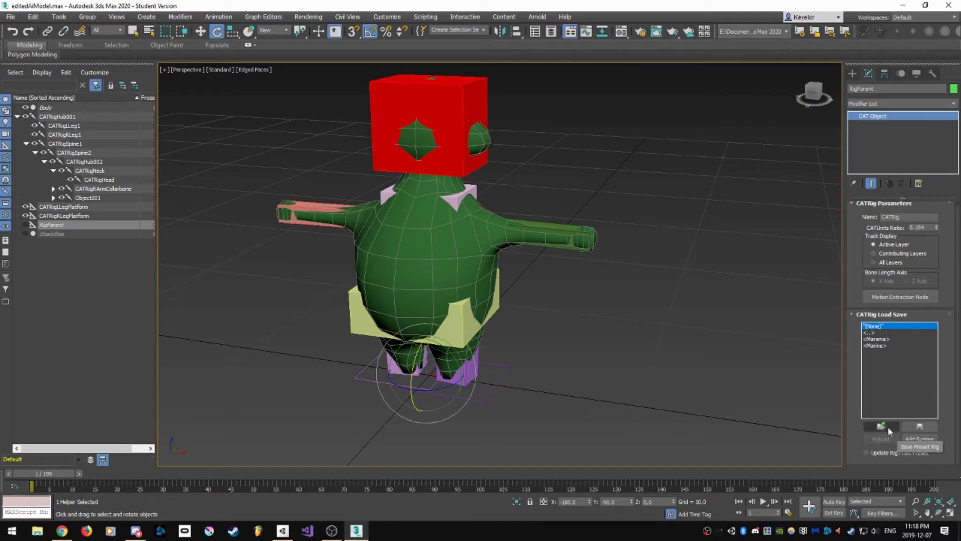
Bring up RigParent's Clip Manager and make the RigParent helper visible in the viewport.
click(900, 73)
scroll(890, 422, down, 2)
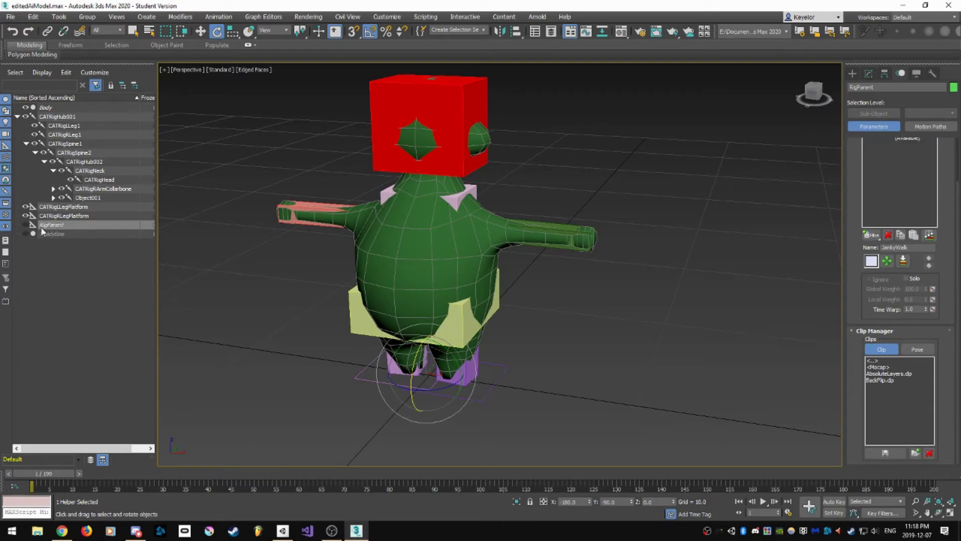
click(26, 225)
middle_drag(628, 319, 669, 224)
right_click(667, 222)
click(642, 255)
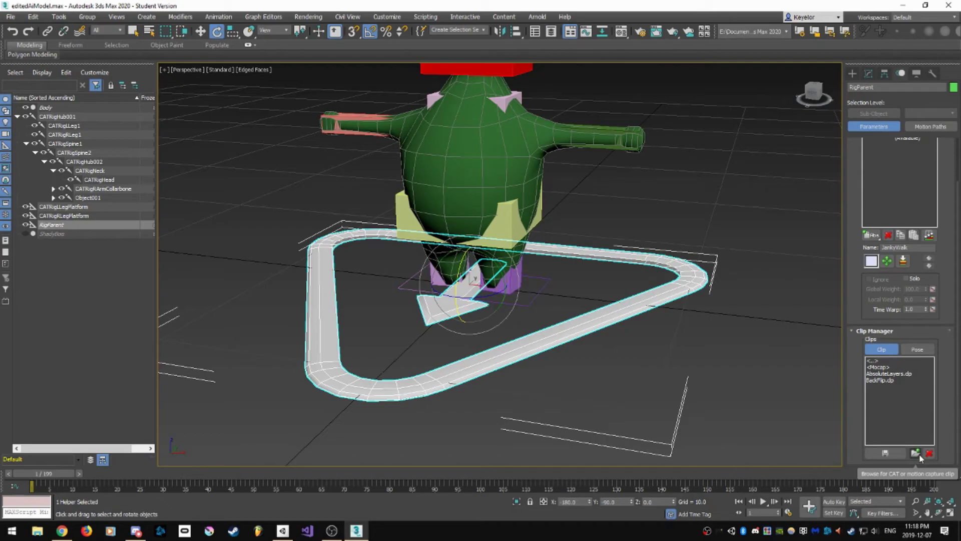
Save the rig's animation as a CAT clip named bababl on the Desktop, covering the entire time range and layer stack.
click(885, 454)
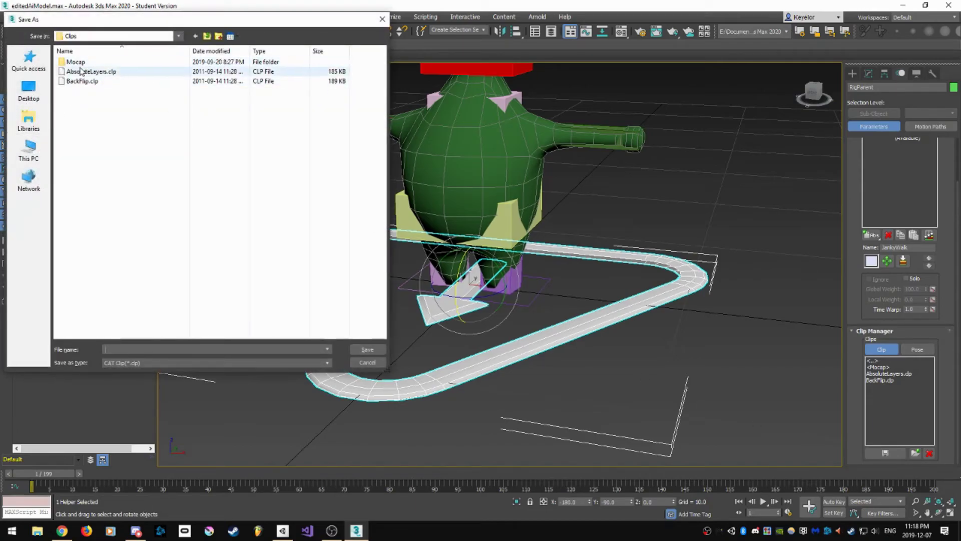
click(28, 91)
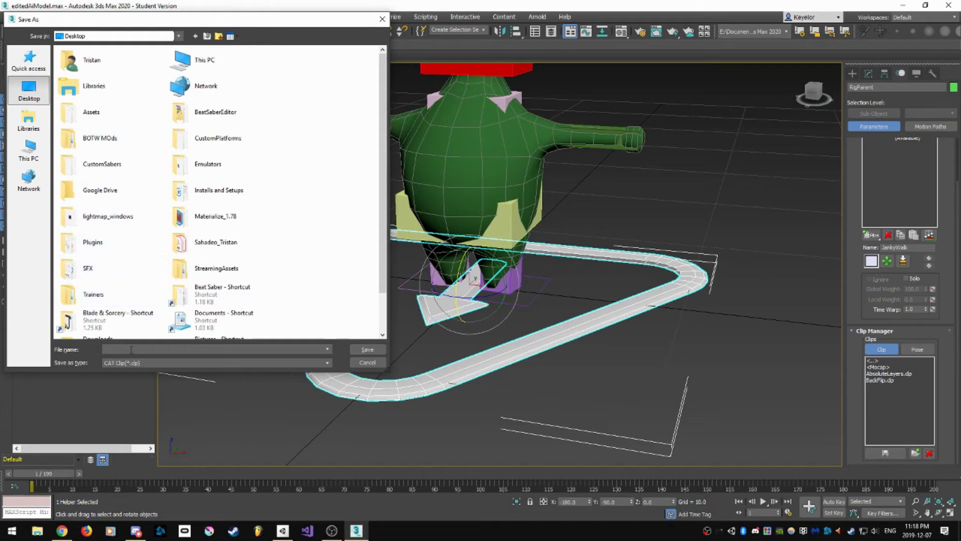
text(bababl)
click(361, 348)
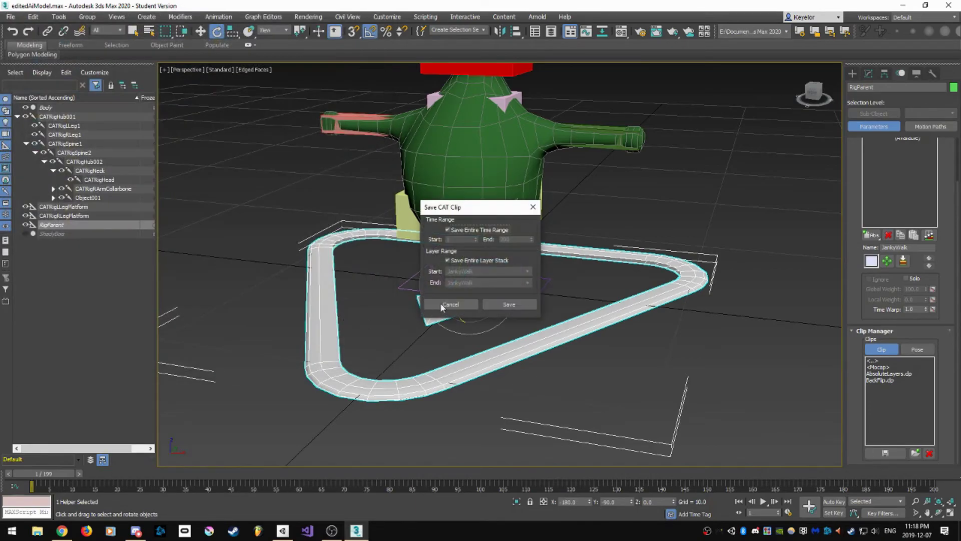
click(509, 307)
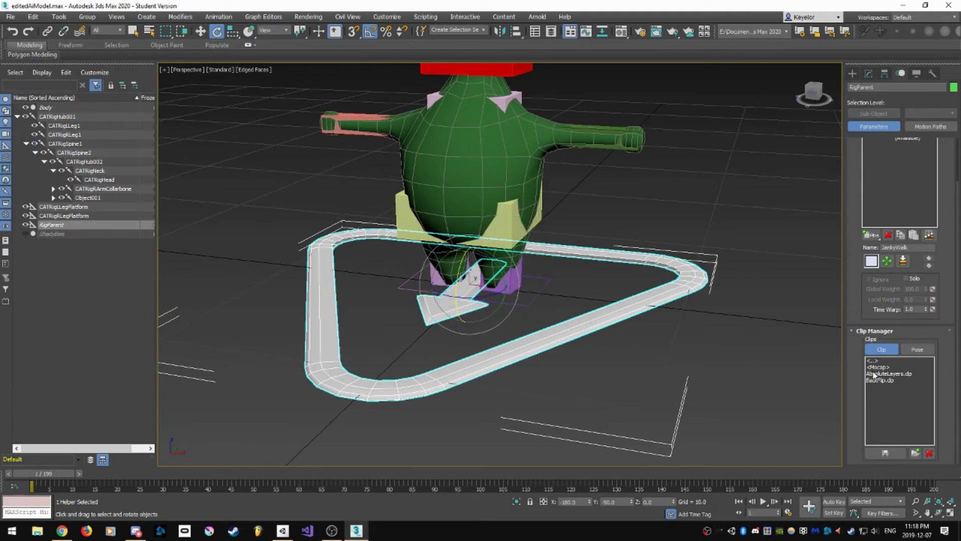
Review the hub setup of CATRigHub001, and RigParent's preset load/save options and Clip Manager.
middle_drag(599, 303, 638, 351)
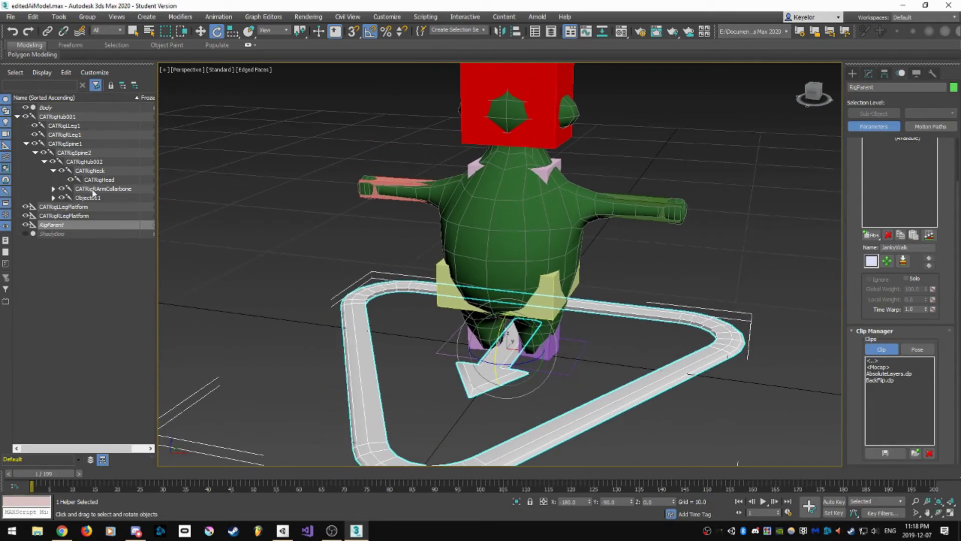
click(69, 116)
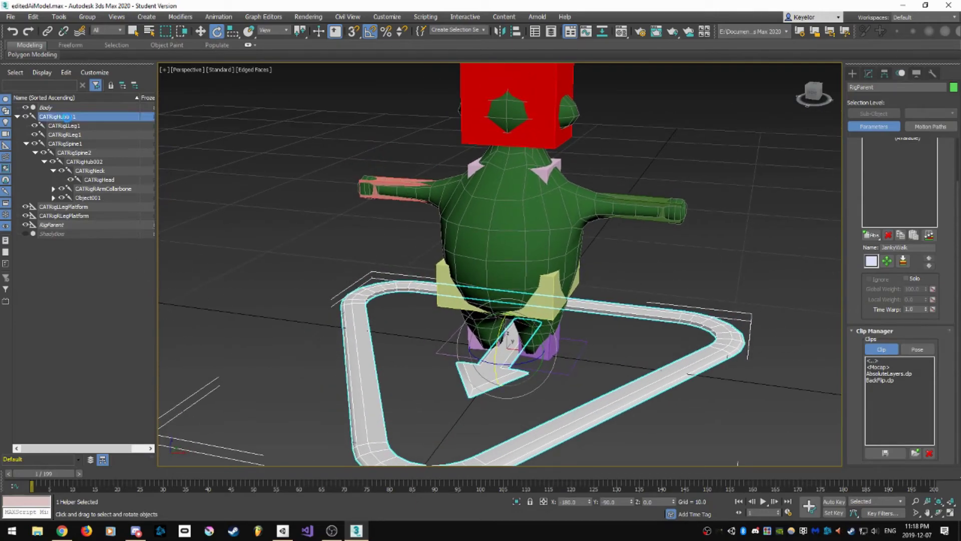
click(869, 73)
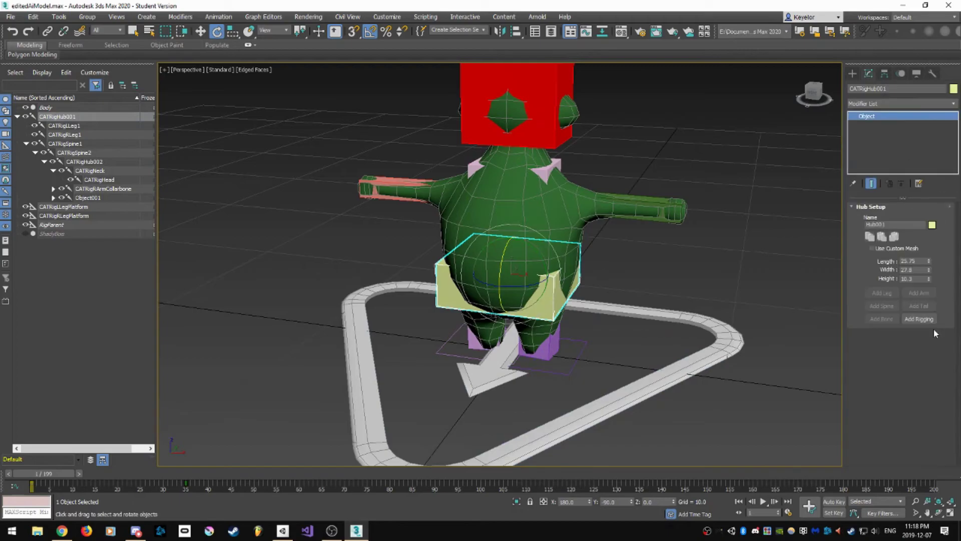
click(84, 225)
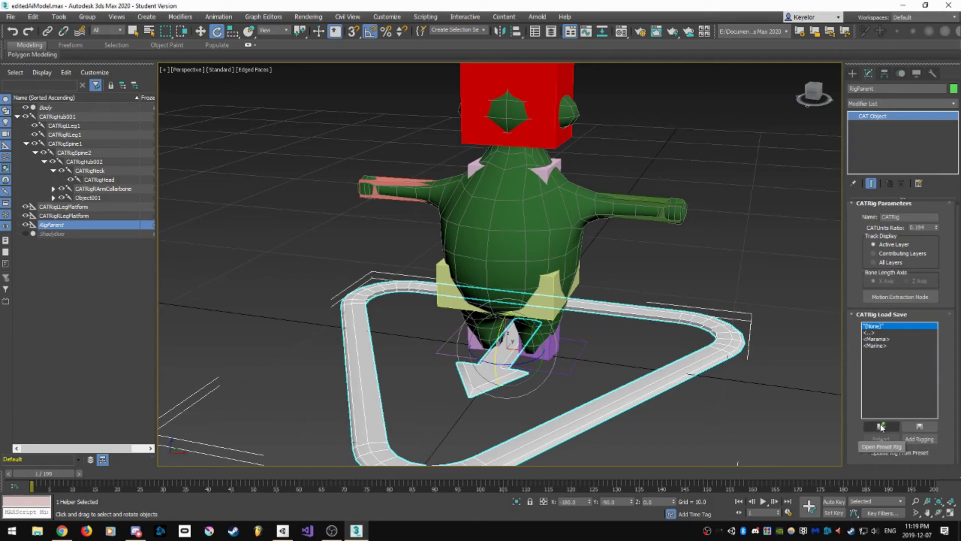
click(900, 74)
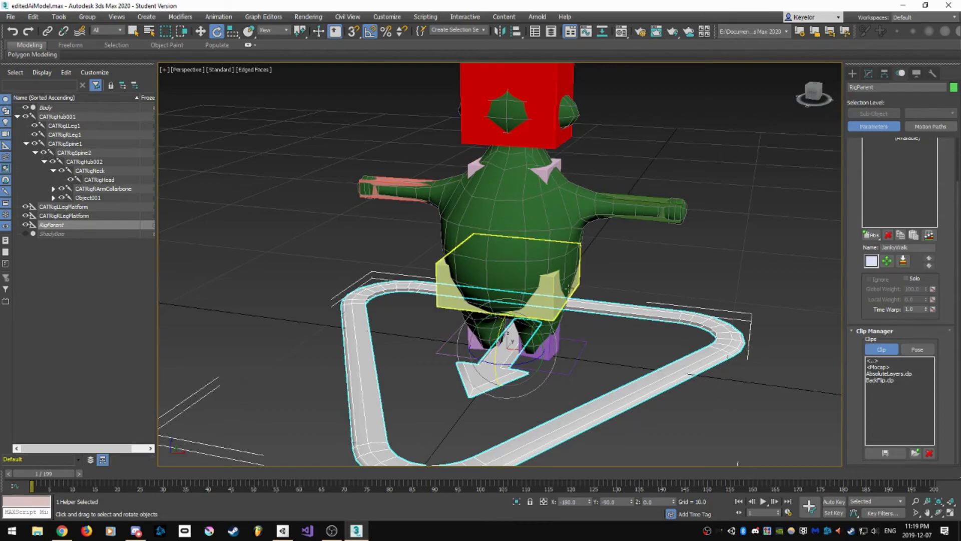
middle_drag(658, 286, 647, 309)
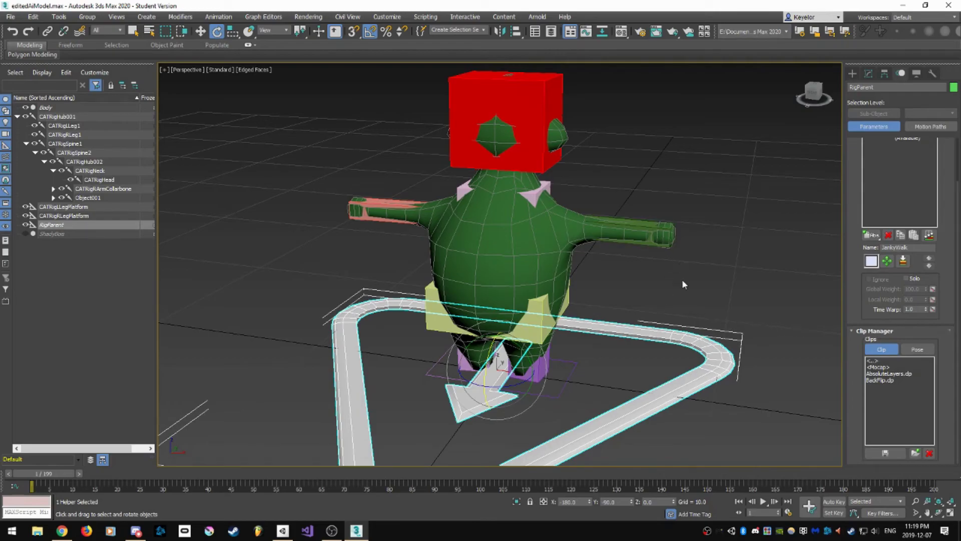
scroll(628, 289, down, 4)
scroll(630, 289, up, 2)
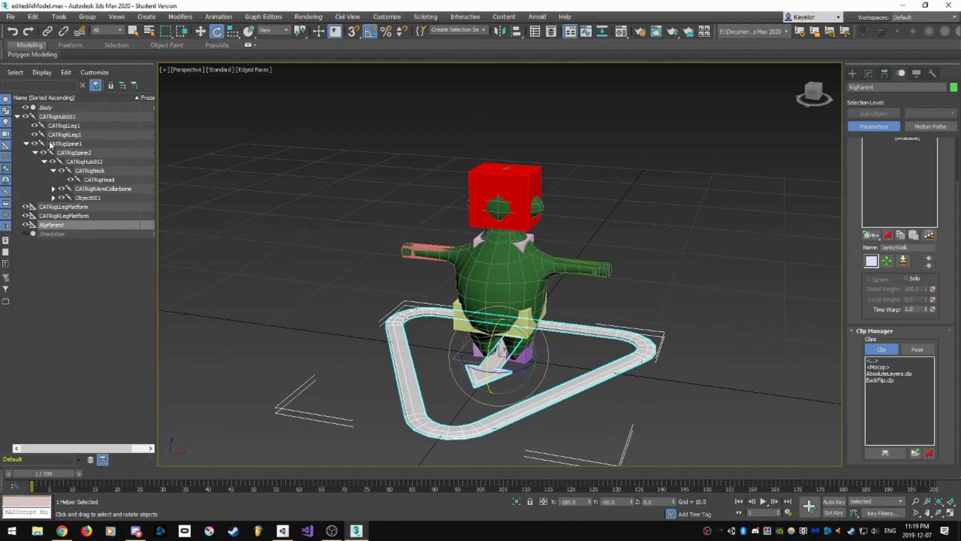
Select CATRigHub001 and open its animation tracks in the Curve Editor, placing the window over the viewport.
click(76, 117)
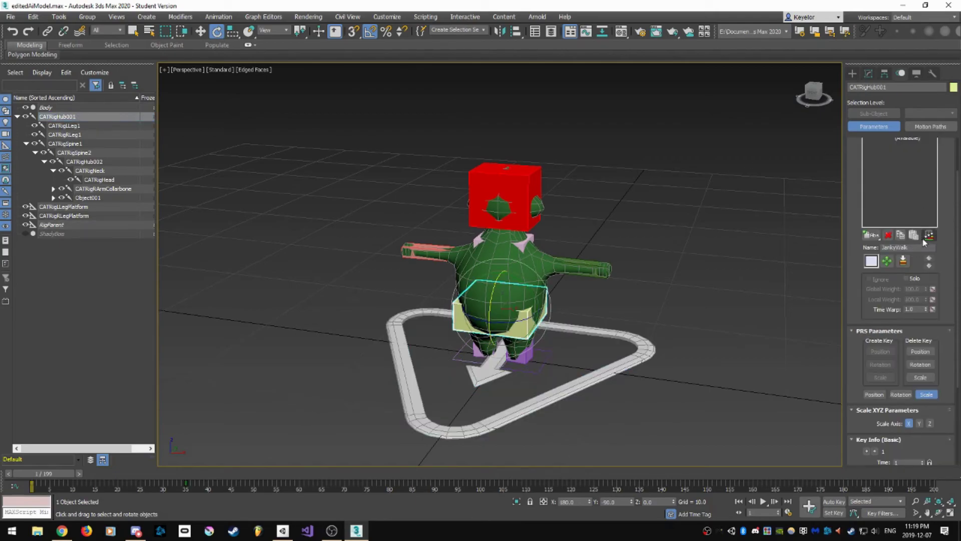
scroll(941, 223, up, 3)
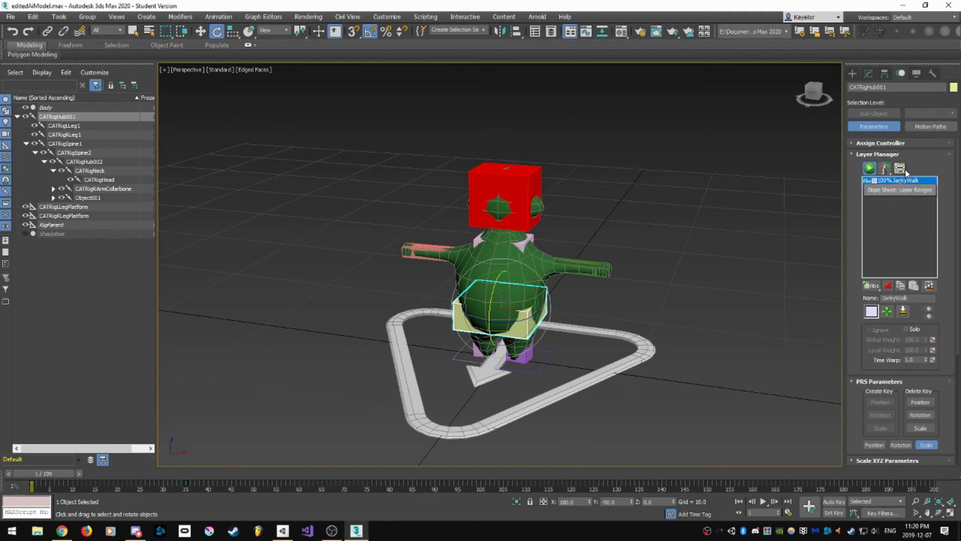
scroll(938, 350, down, 5)
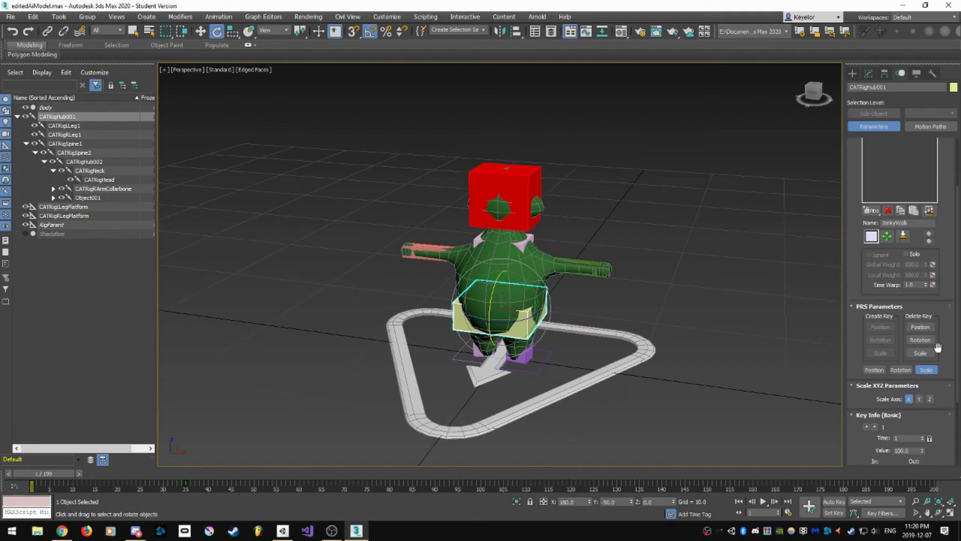
scroll(938, 346, up, 5)
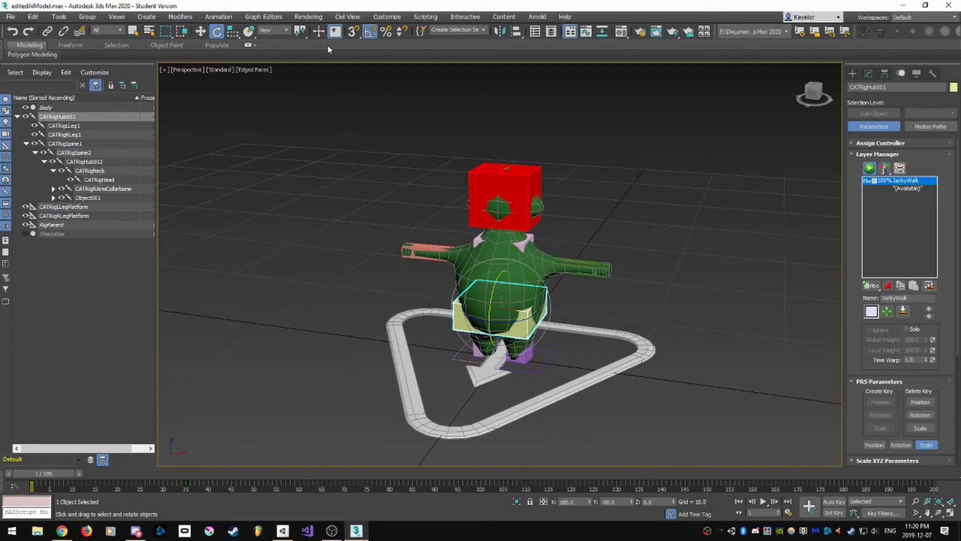
click(278, 18)
mouse_move(296, 20)
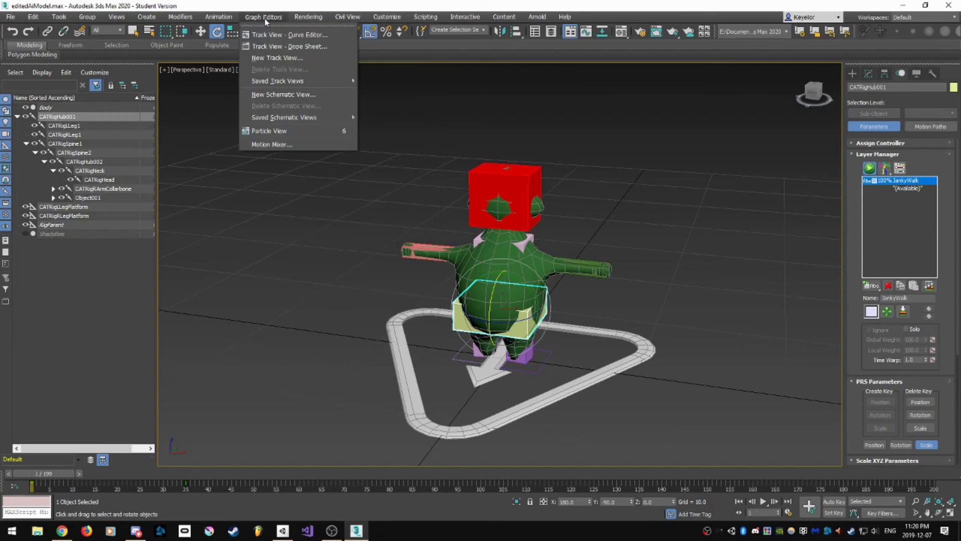
mouse_move(265, 18)
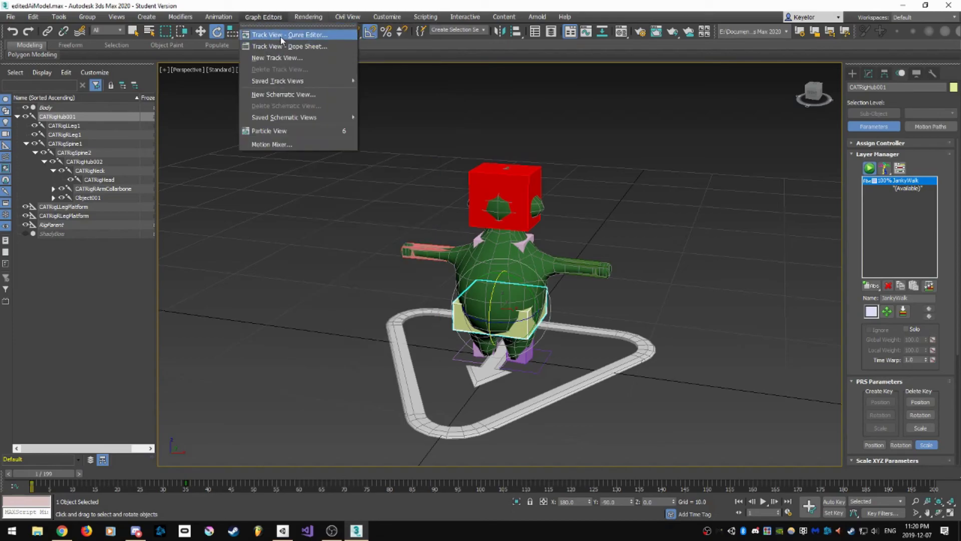
click(280, 37)
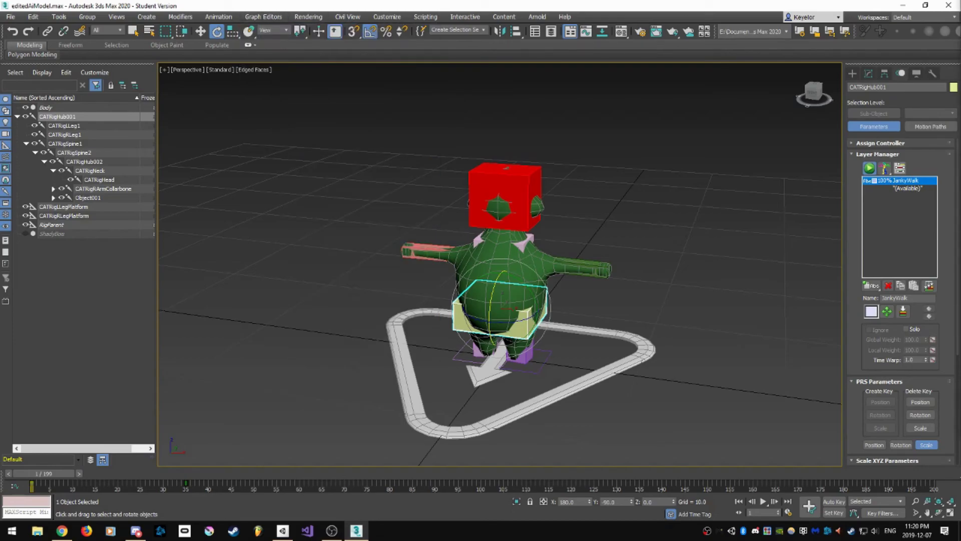
drag(960, 37, 351, 83)
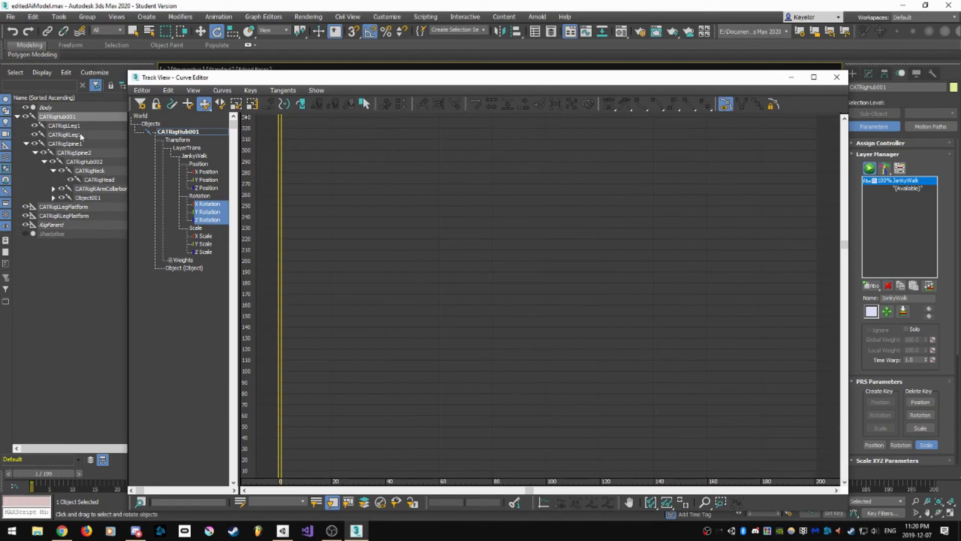
Examine the X Position curve of CATRigHub001's JankyWalk layer, and close the Curve Editor.
click(213, 172)
right_click(411, 369)
click(421, 319)
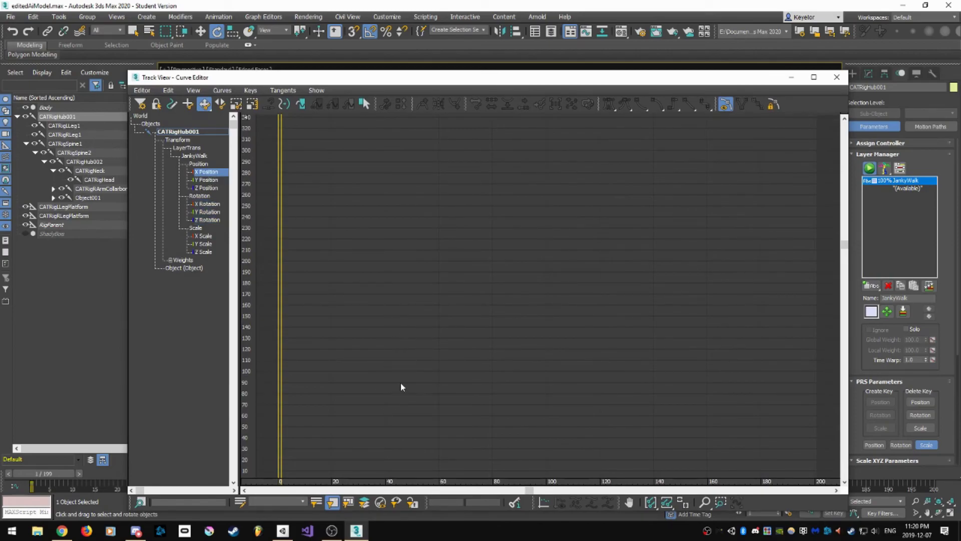
drag(843, 247, 843, 320)
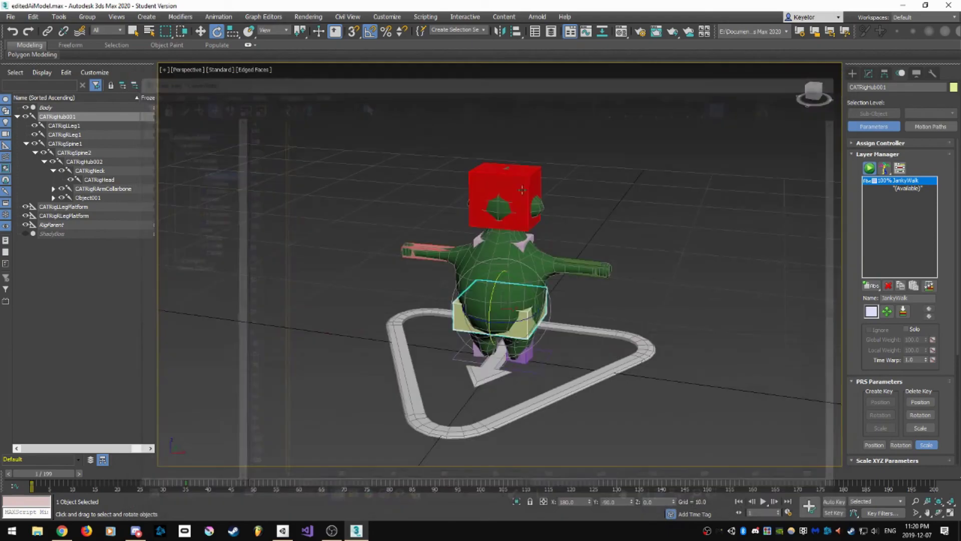
click(836, 77)
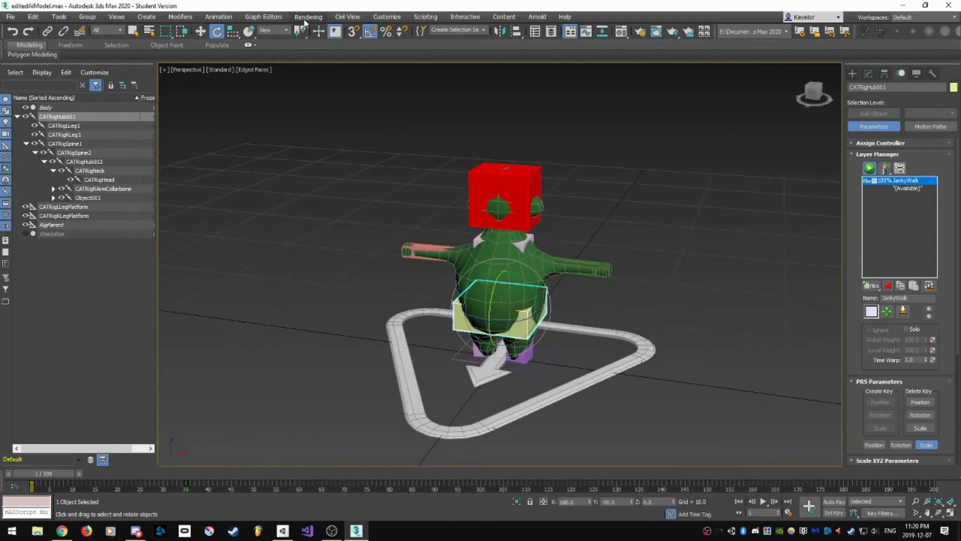
Reopen the Curve Editor and set the out-of-range type of CATRigHub001's X Position and X, Y and Z Rotation tracks to Loop.
click(273, 19)
click(280, 34)
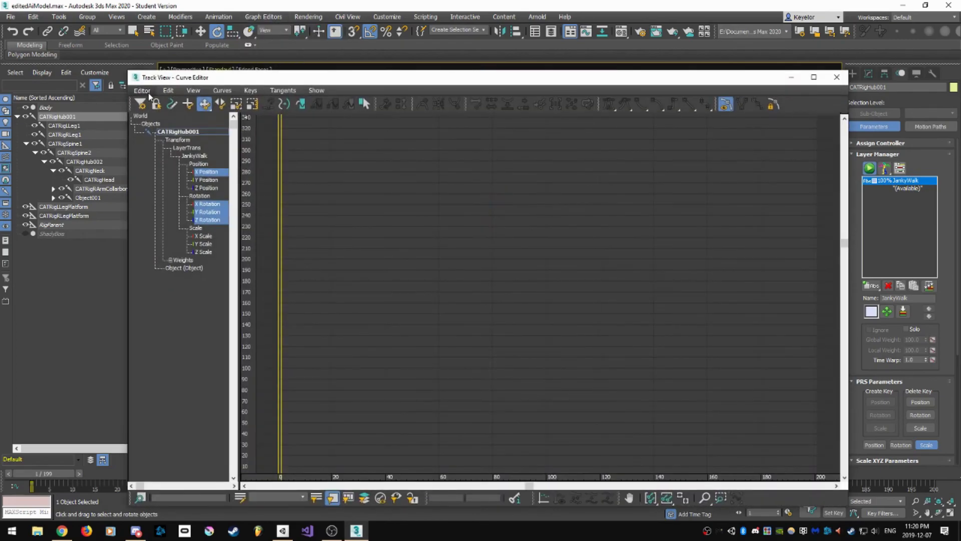
click(142, 91)
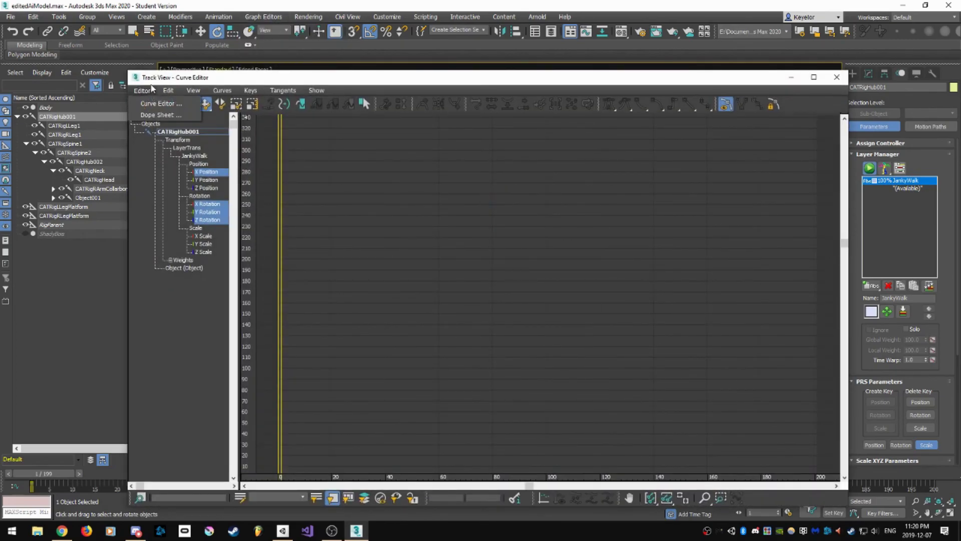
mouse_move(167, 91)
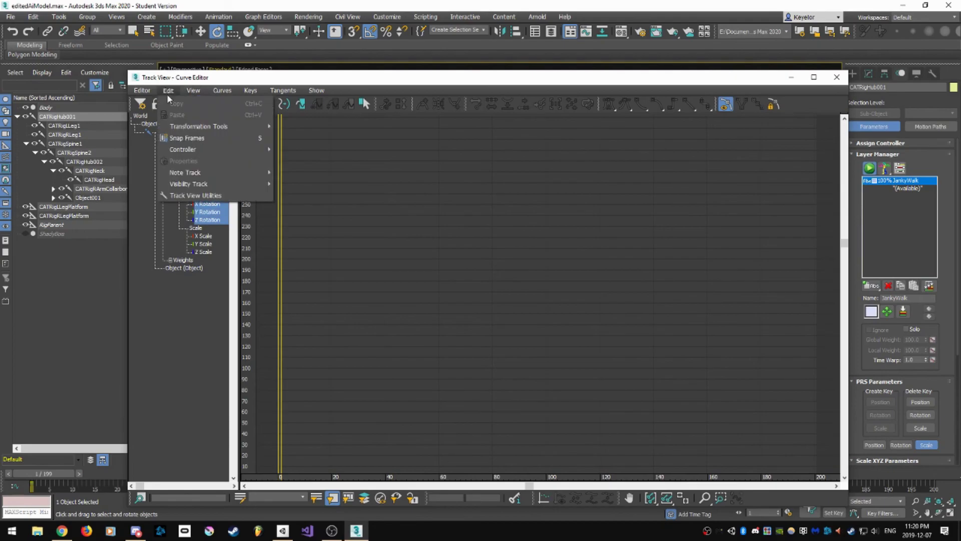
mouse_move(256, 149)
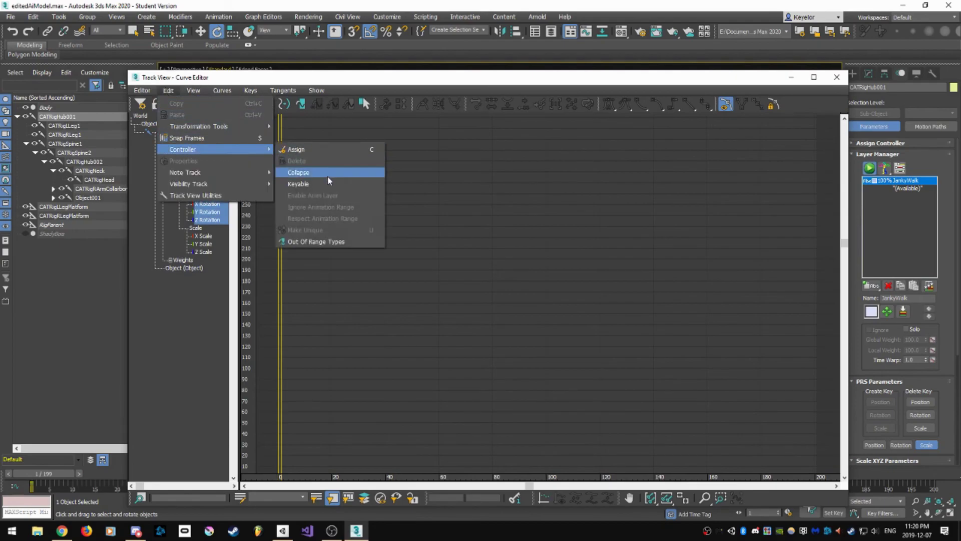
click(330, 243)
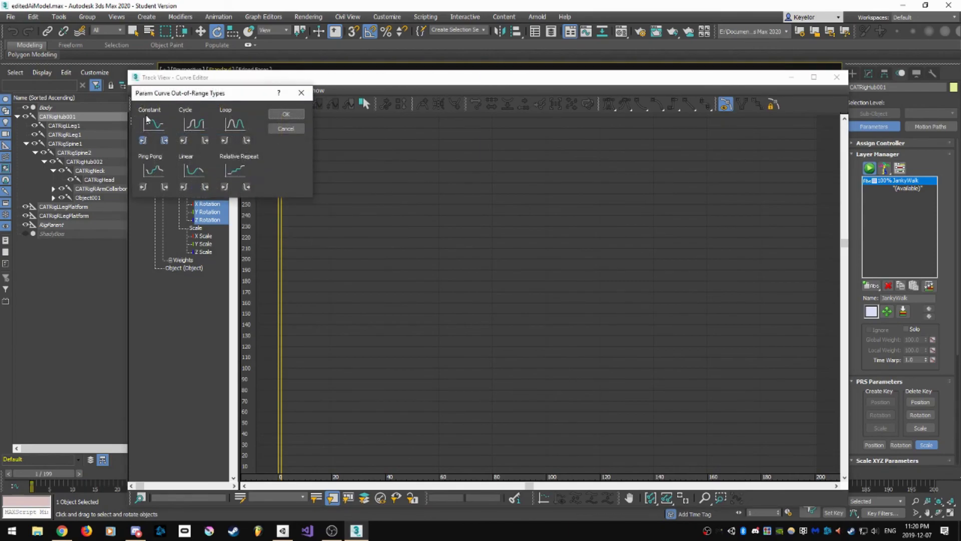
click(240, 125)
click(286, 114)
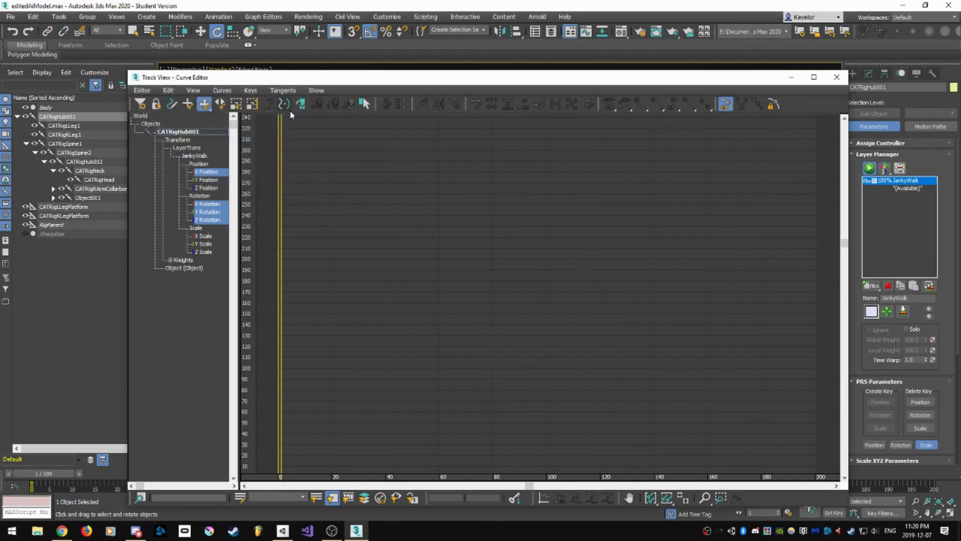
Examine the looping X Position and rotation curves of CATRigHub001, including a close-up region, and close the Curve Editor.
drag(845, 245, 847, 304)
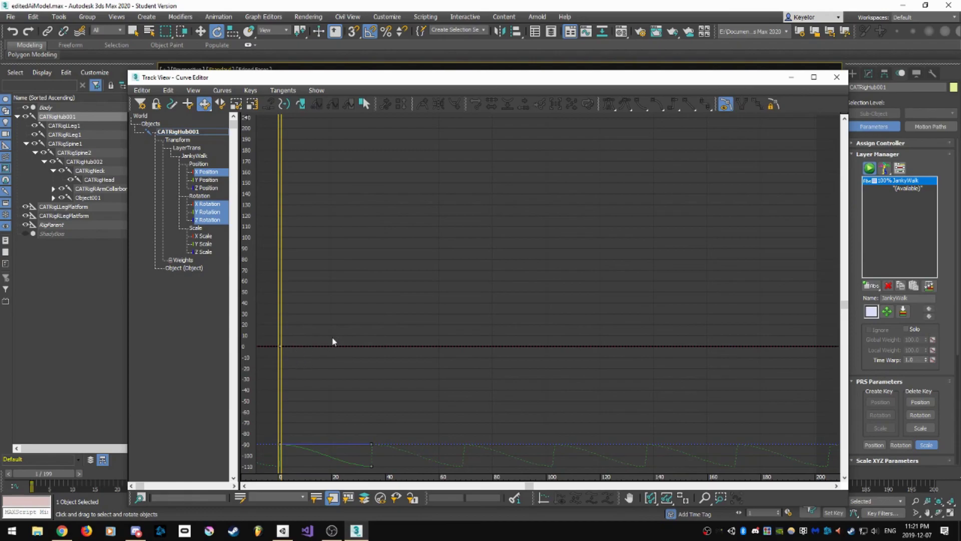
click(204, 104)
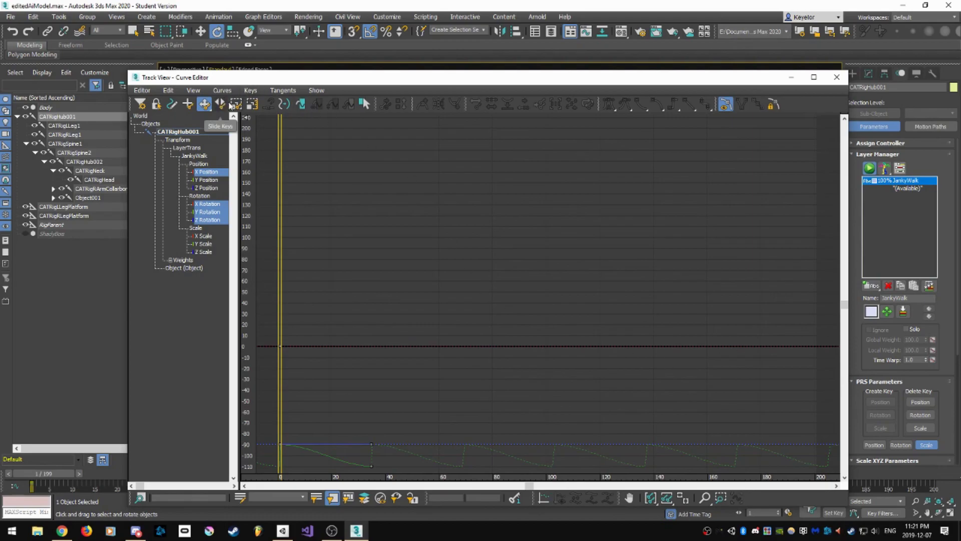
click(252, 104)
drag(302, 307, 466, 392)
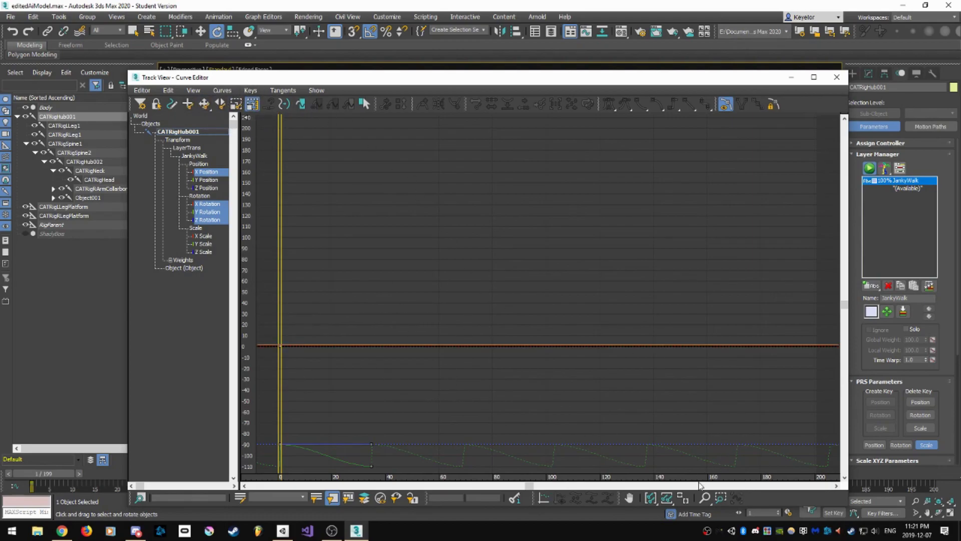
click(721, 497)
drag(282, 283, 523, 424)
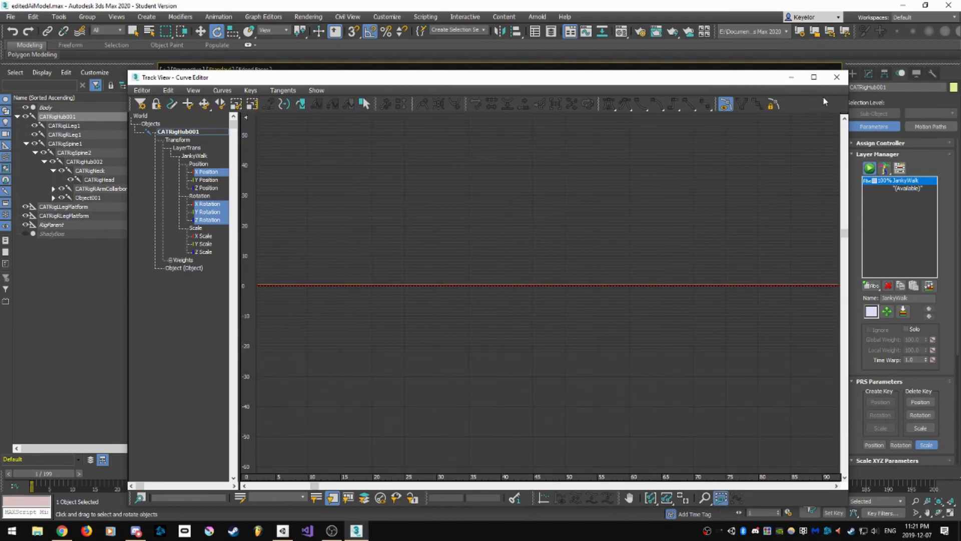
click(836, 77)
middle_drag(660, 331, 655, 309)
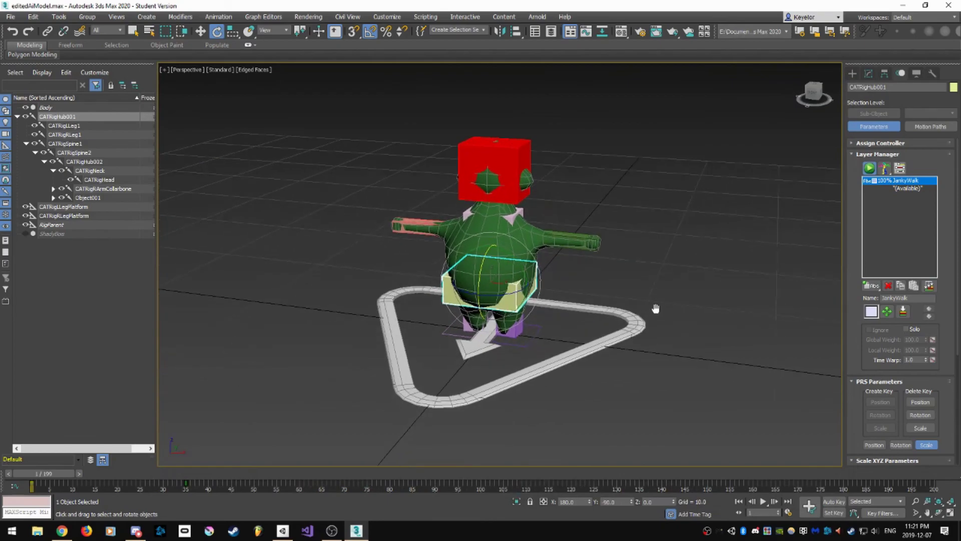